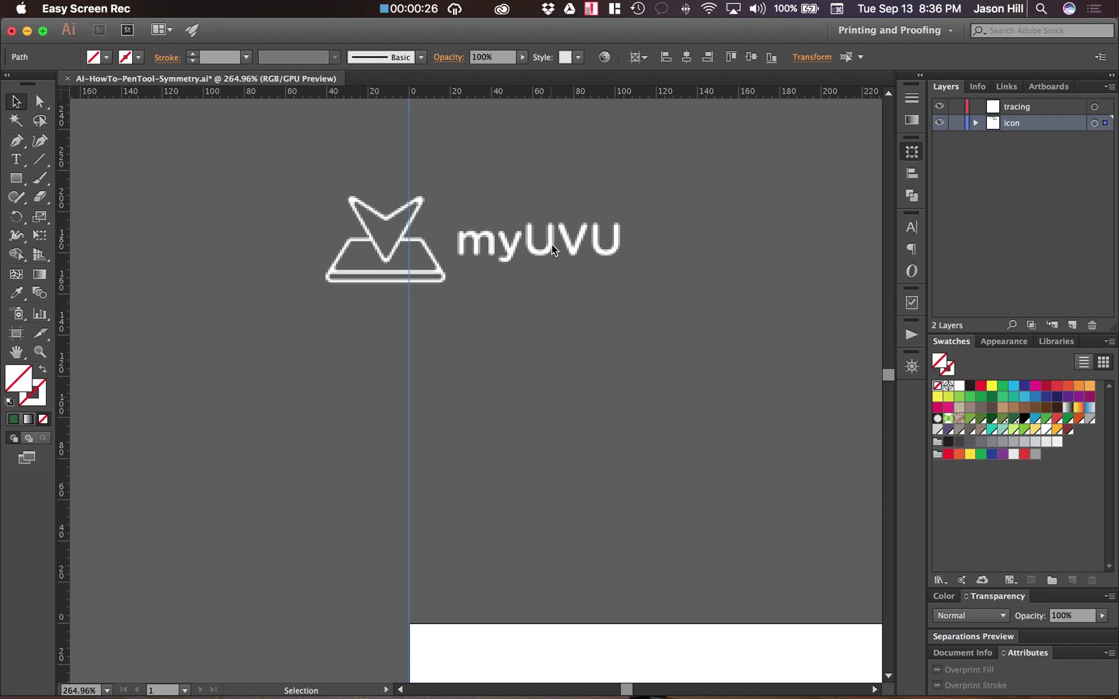
Move the linked logo image so its V-shaped icon is centred on the vertical guide, about X 42.3 px, Y -171.3 px.
{"action": "left_click", "coordinate": [484, 252]}
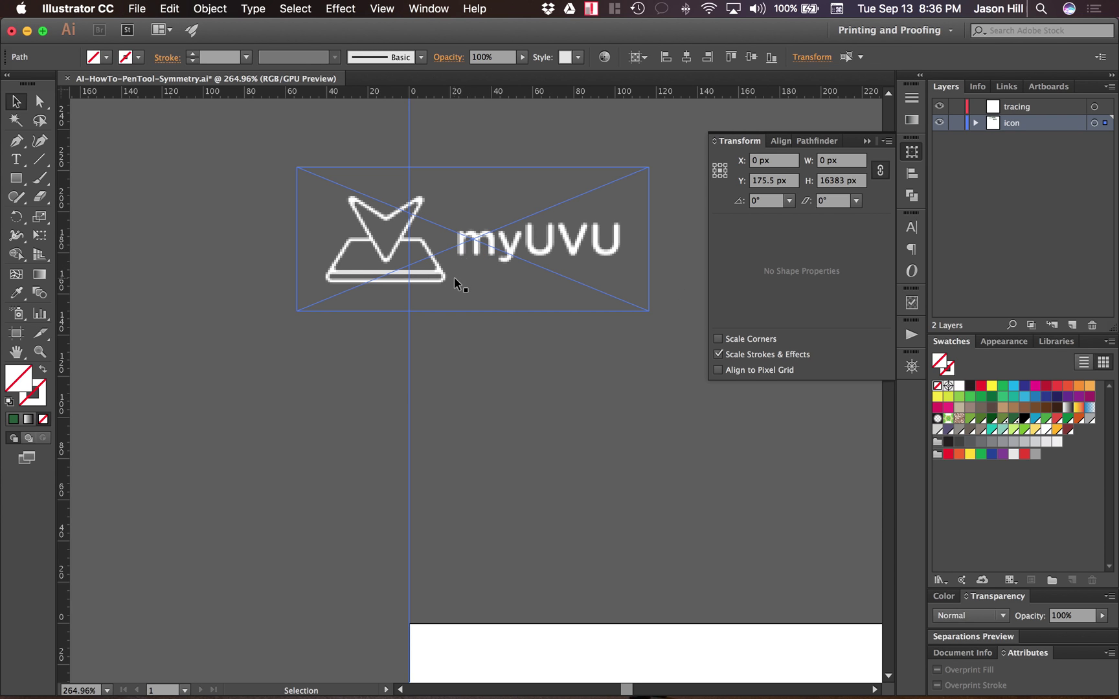
{"action": "left_click", "coordinate": [386, 155]}
{"action": "left_click", "coordinate": [388, 203]}
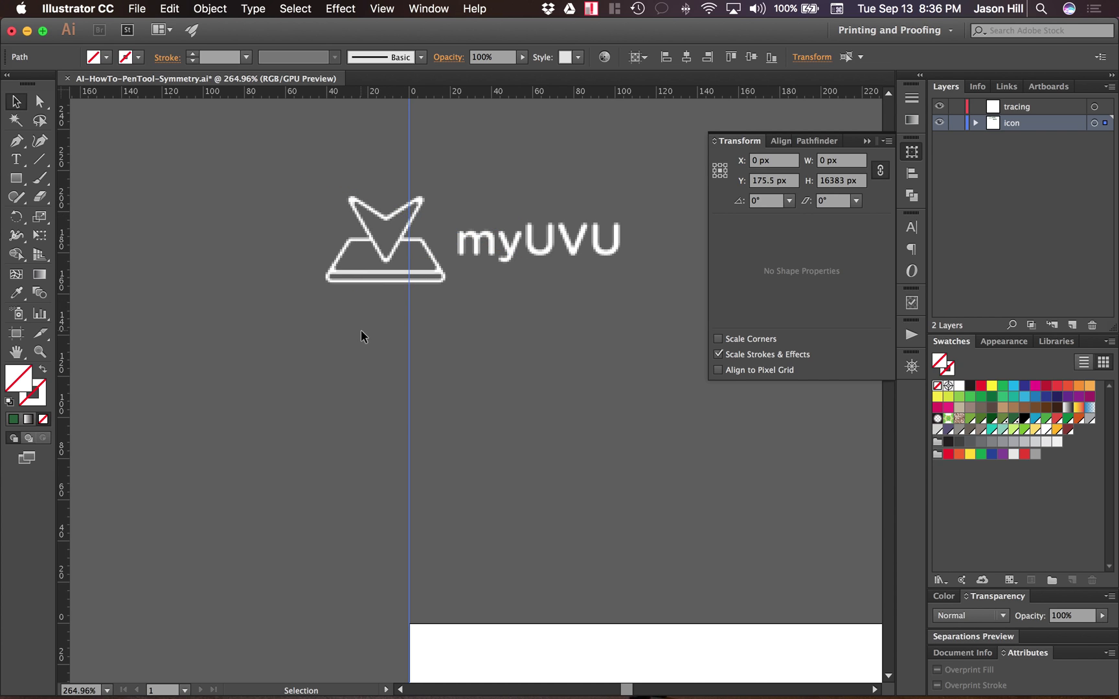
{"action": "left_click", "coordinate": [373, 366]}
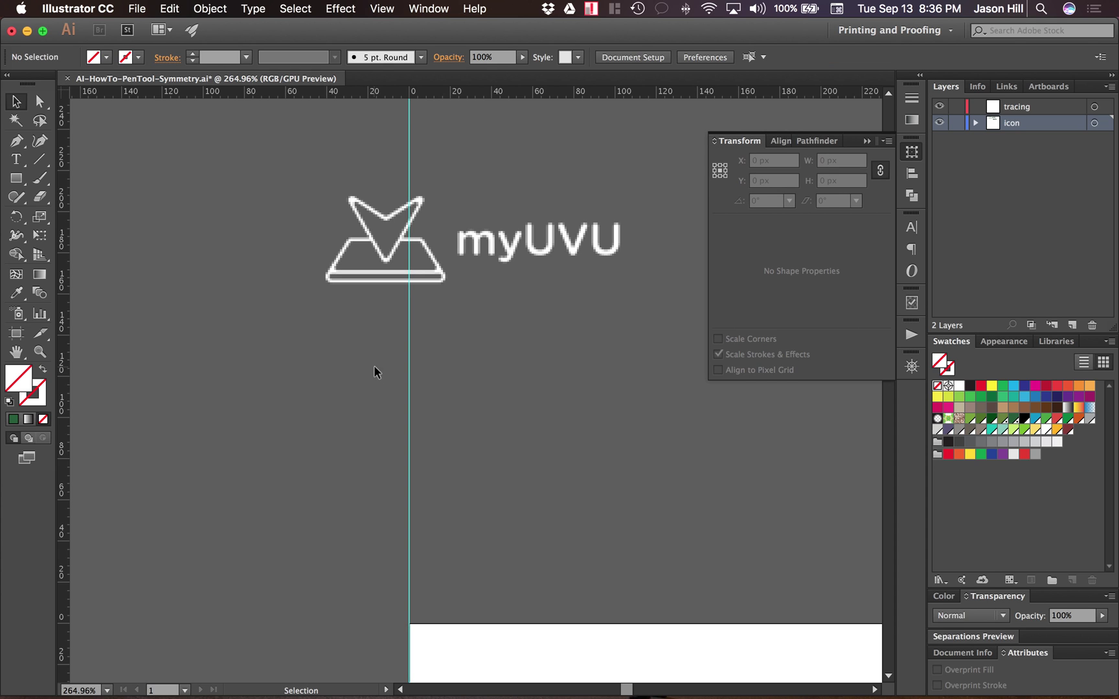
{"action": "scroll", "coordinate": [457, 481], "scroll_direction": "down", "scroll_amount": 5}
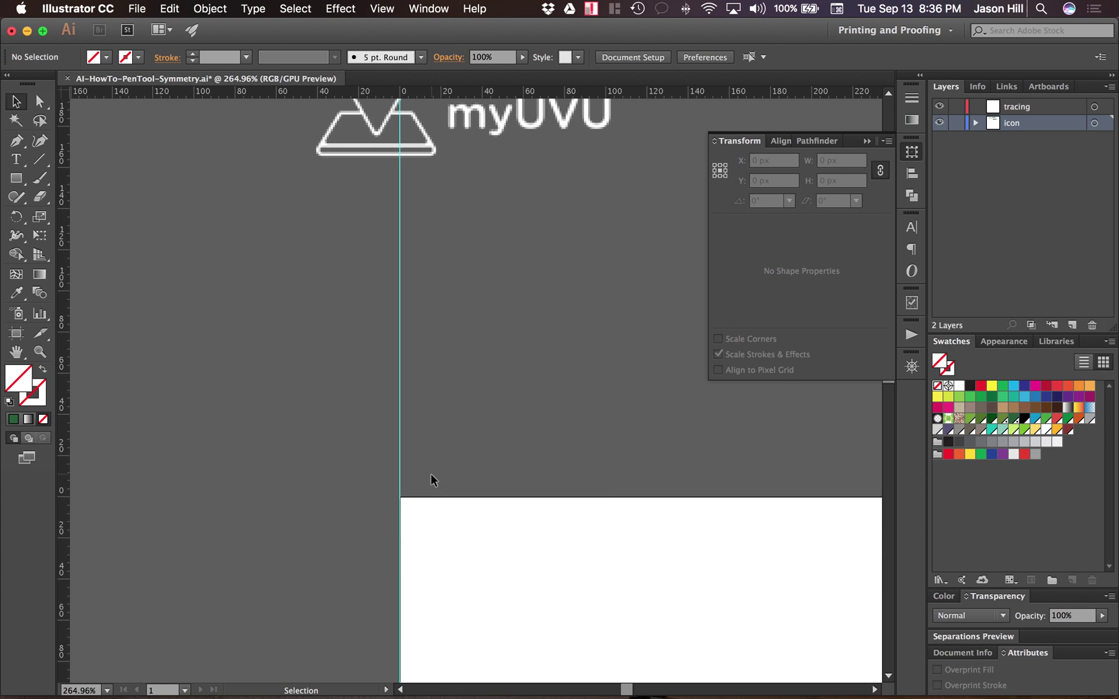
{"action": "scroll", "coordinate": [431, 472], "scroll_direction": "up", "scroll_amount": 3}
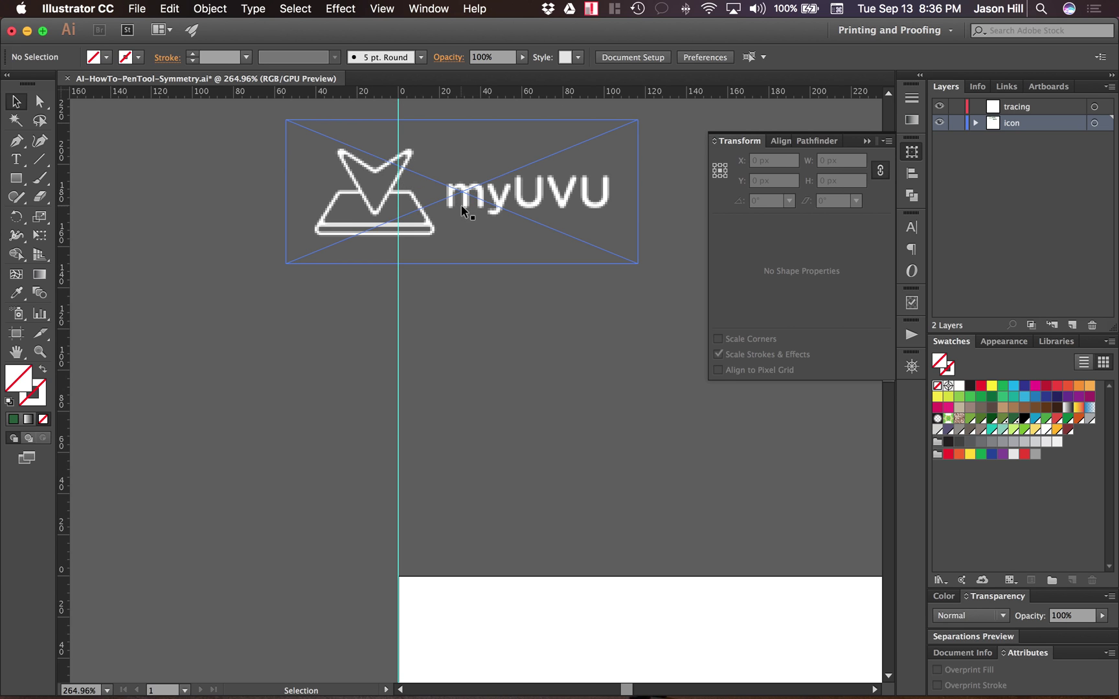
{"action": "mouse_move", "coordinate": [462, 211]}
{"action": "left_mouse_down"}
{"action": "mouse_move", "coordinate": [467, 233]}
{"action": "mouse_move", "coordinate": [485, 238]}
{"action": "mouse_move", "coordinate": [468, 232]}
{"action": "left_mouse_up"}
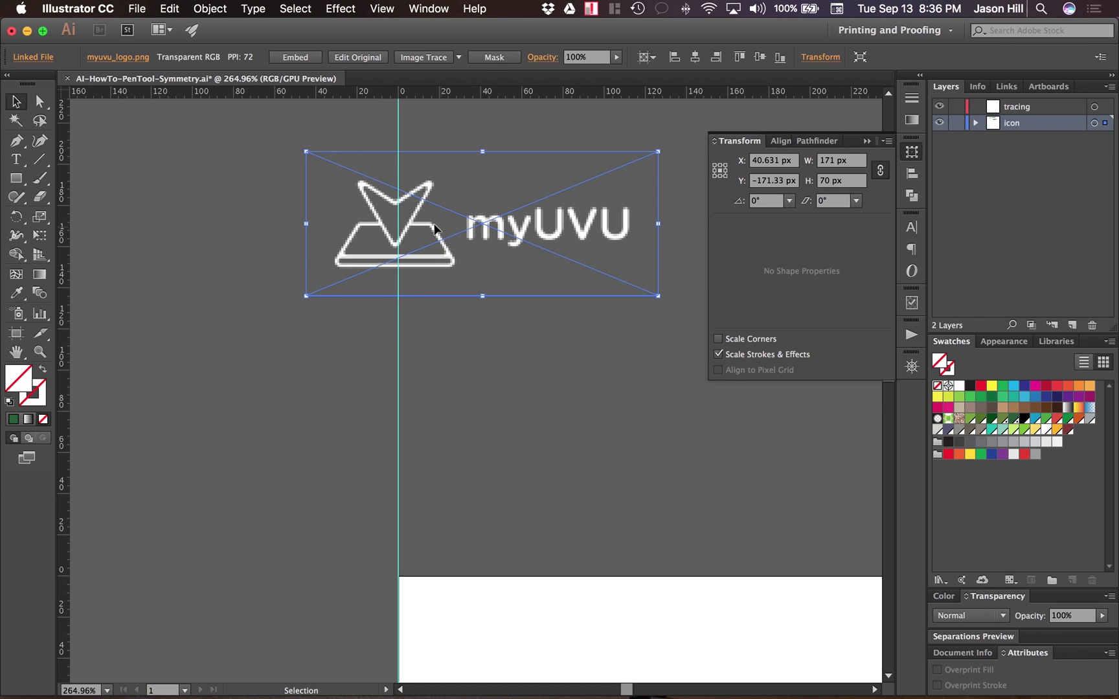
{"action": "scroll", "coordinate": [429, 218], "scroll_direction": "up", "scroll_amount": 5}
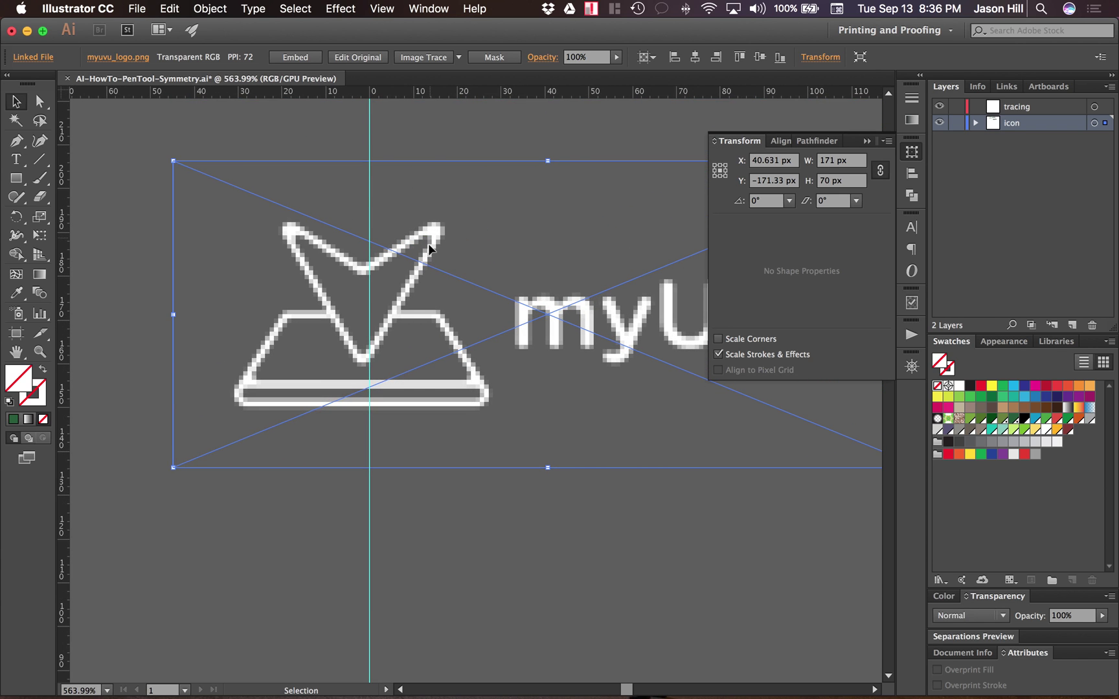
{"action": "left_click_drag", "start_coordinate": [429, 244], "coordinate": [439, 244]}
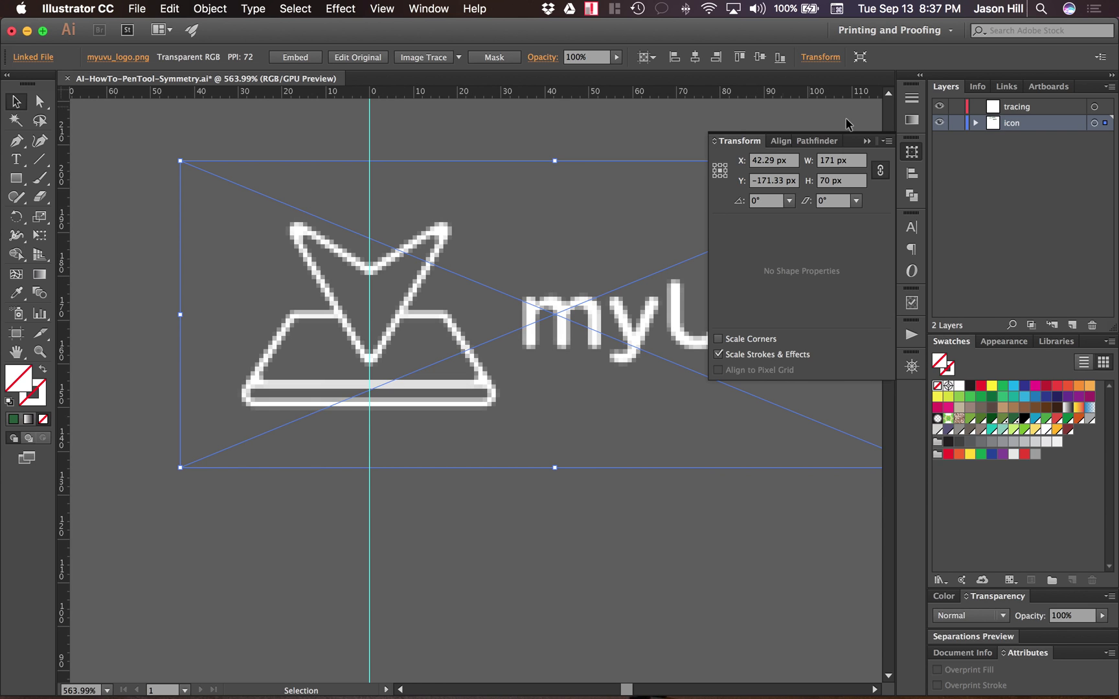
Lock the icon layer and hide the guides.
{"action": "left_click", "coordinate": [957, 123]}
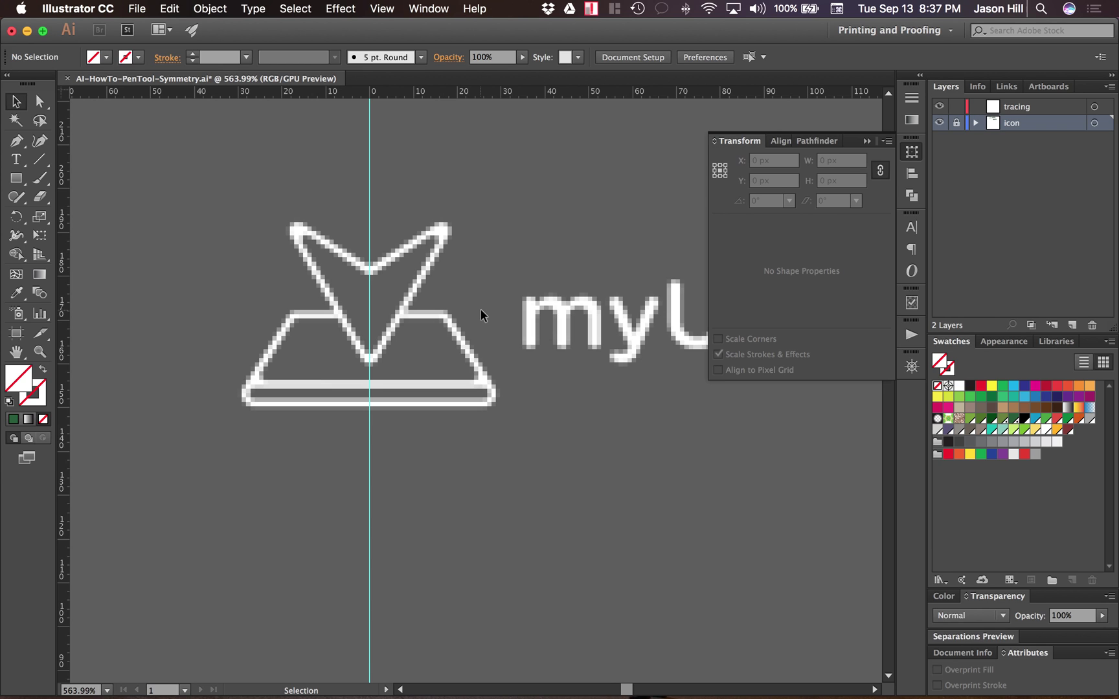
{"action": "key", "text": "super+semicolon"}
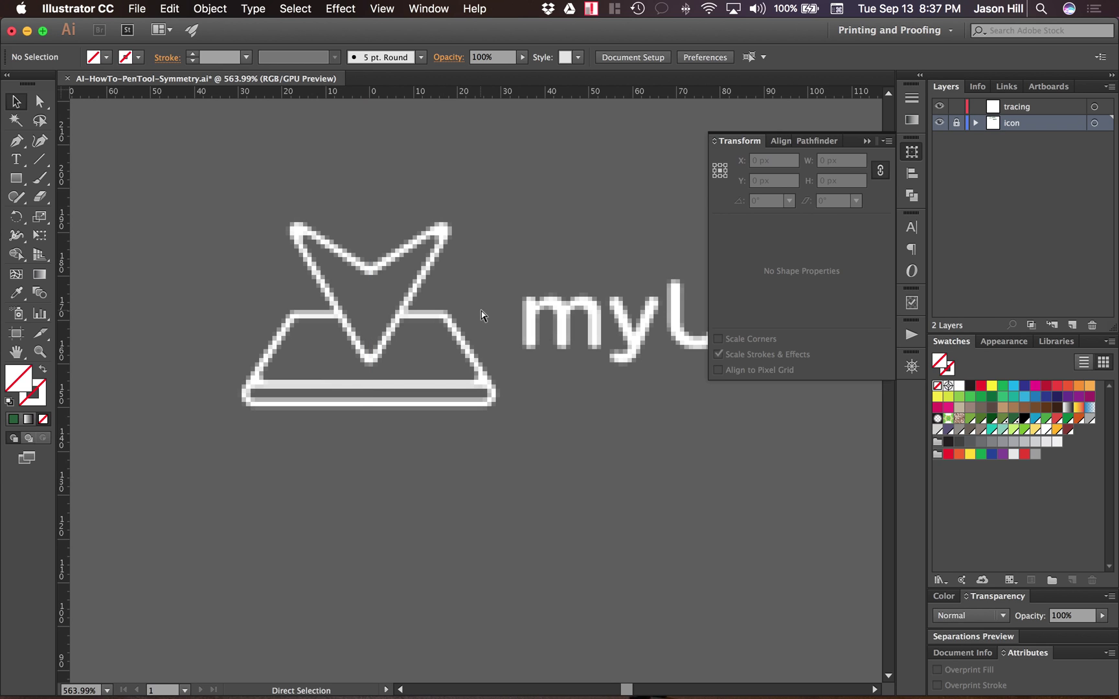
On the tracing layer, trace the left half of the V shape with the Pen tool as a closed path ending on the centre line.
{"action": "left_click", "coordinate": [1011, 106]}
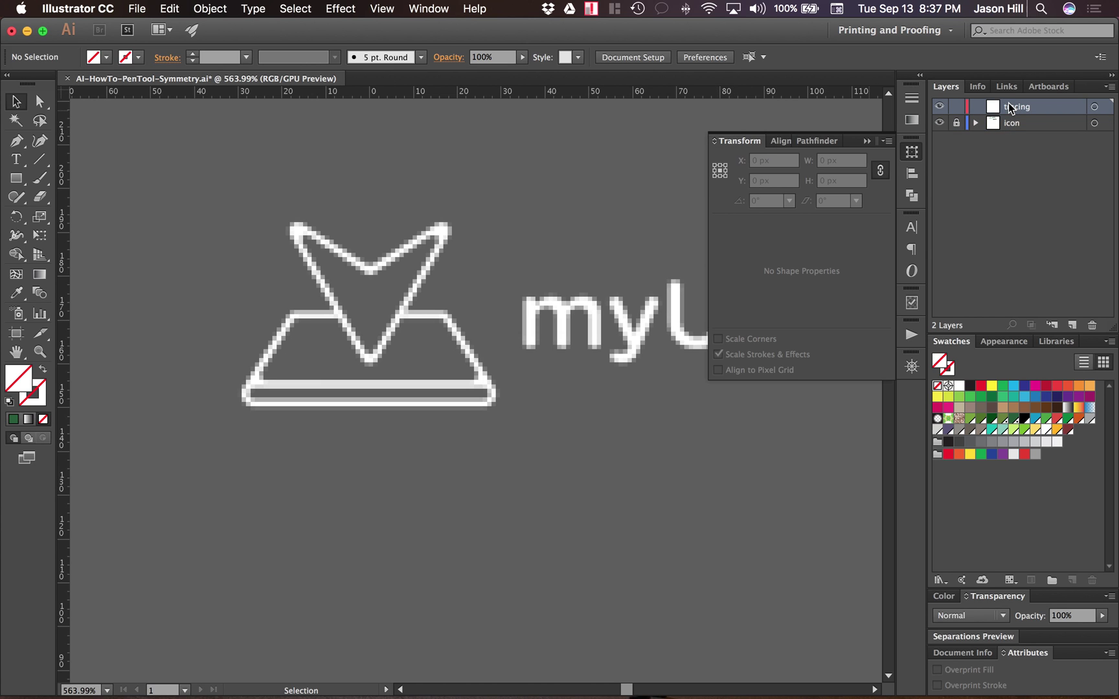
{"action": "scroll", "coordinate": [196, 304], "scroll_direction": "down", "scroll_amount": 2}
{"action": "scroll", "coordinate": [196, 305], "scroll_direction": "left", "scroll_amount": 2}
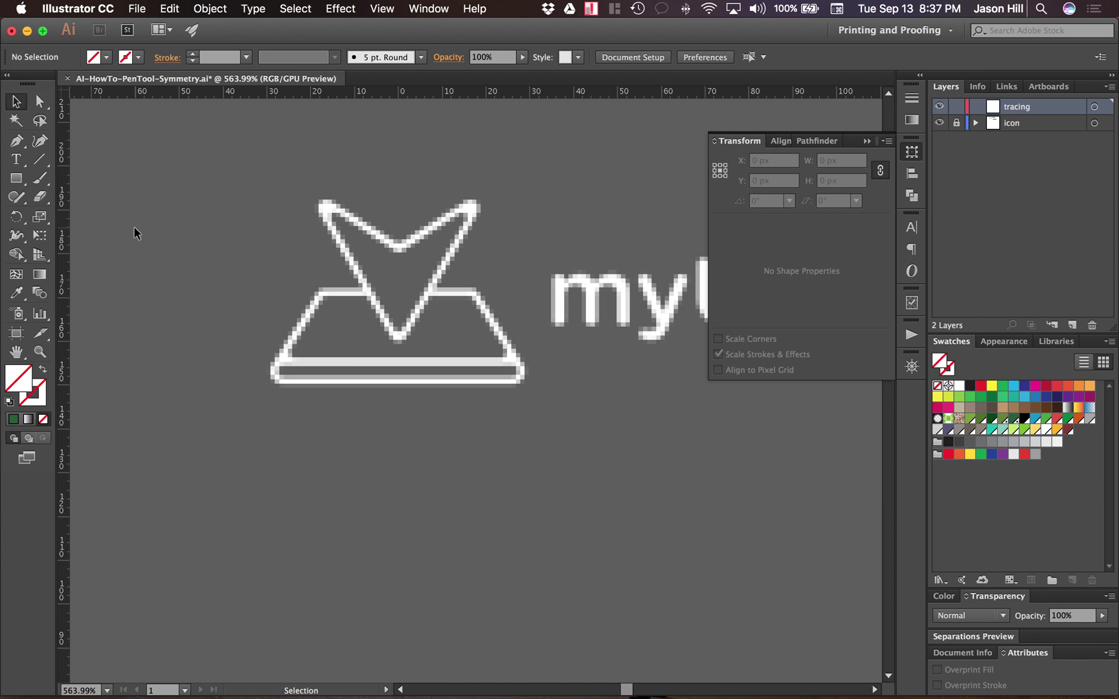
{"action": "scroll", "coordinate": [135, 227], "scroll_direction": "up", "scroll_amount": 3}
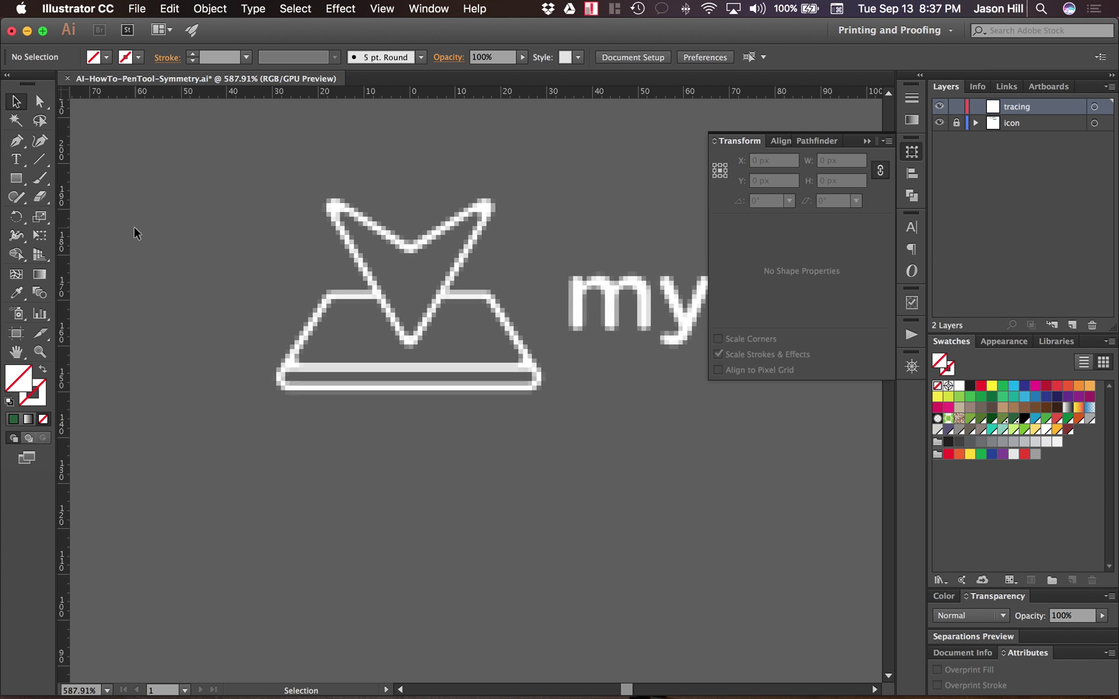
{"action": "left_click", "coordinate": [15, 147]}
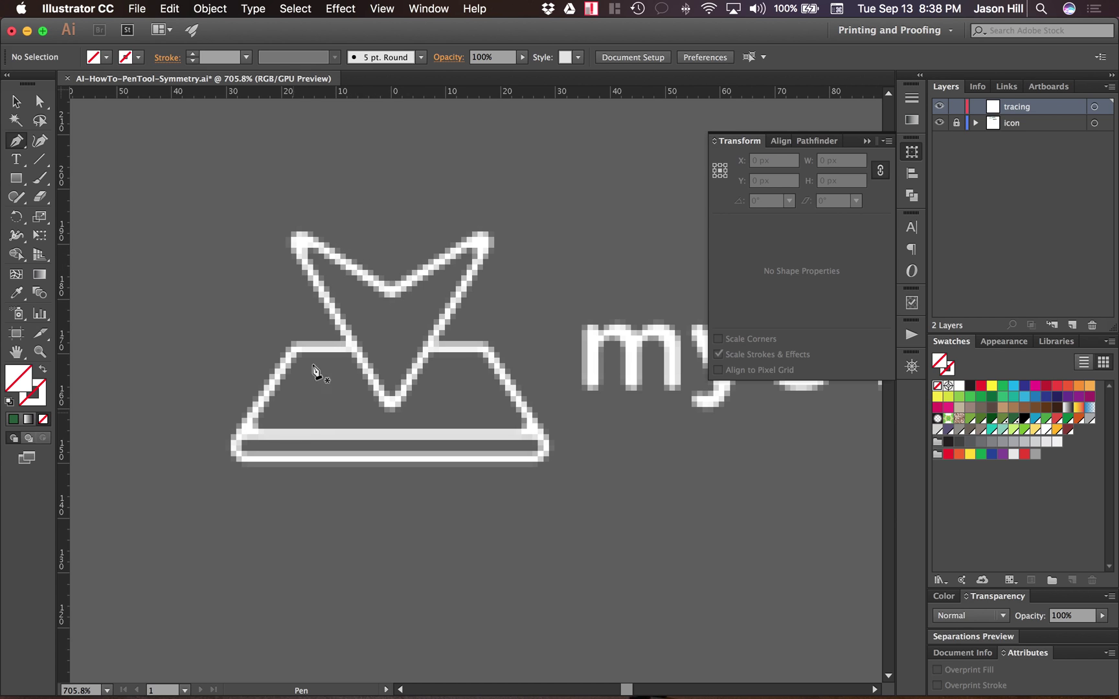
{"action": "left_click", "coordinate": [391, 292]}
{"action": "left_click", "coordinate": [299, 240]}
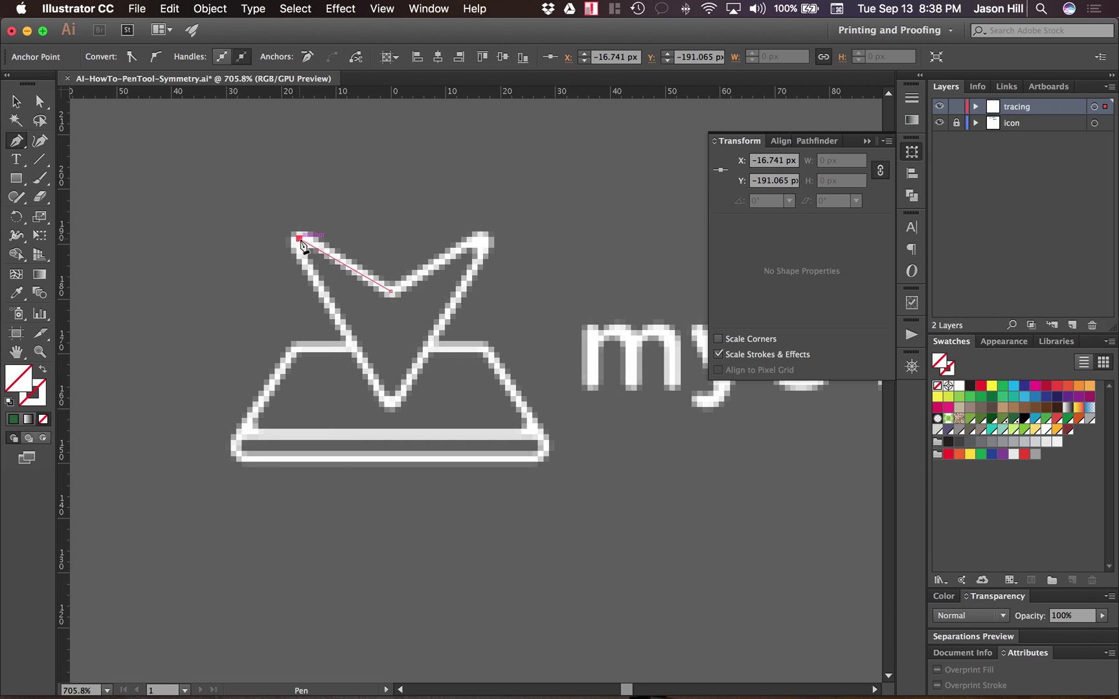
{"action": "left_click", "coordinate": [392, 403]}
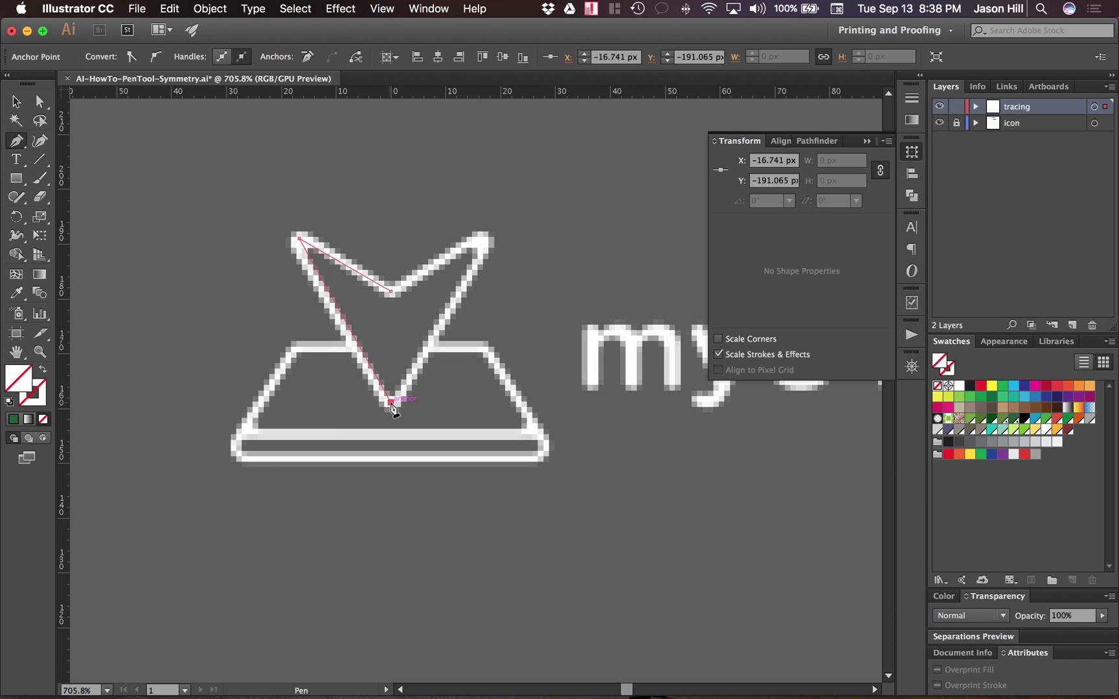
{"action": "left_click", "coordinate": [391, 293]}
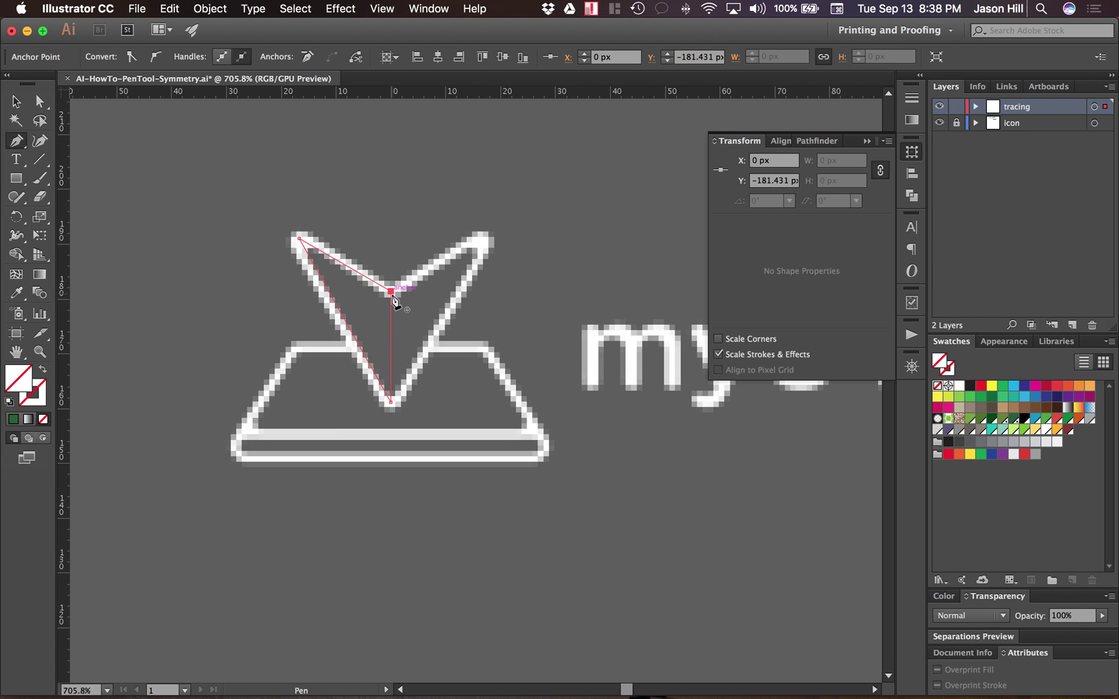
Pull the half-V path's outer tip anchor out to about X -20.1 px, Y -194.9 px and round its corner to about 1.48 px.
{"action": "key", "text": "a"}
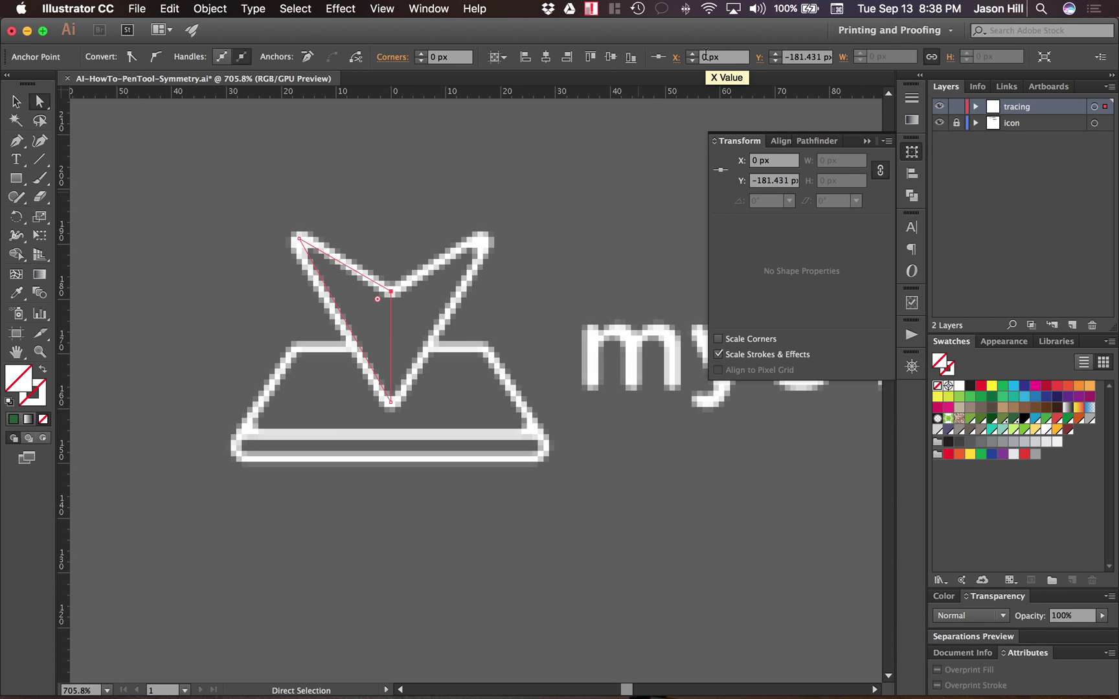
{"action": "left_click", "coordinate": [392, 402]}
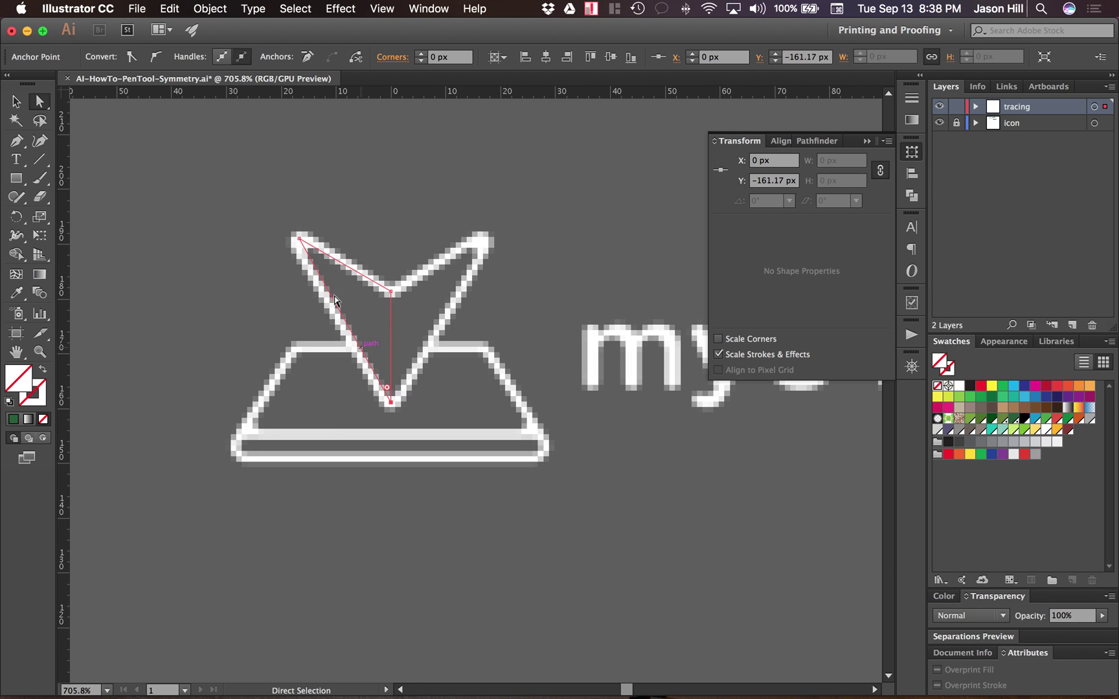
{"action": "left_click", "coordinate": [301, 241]}
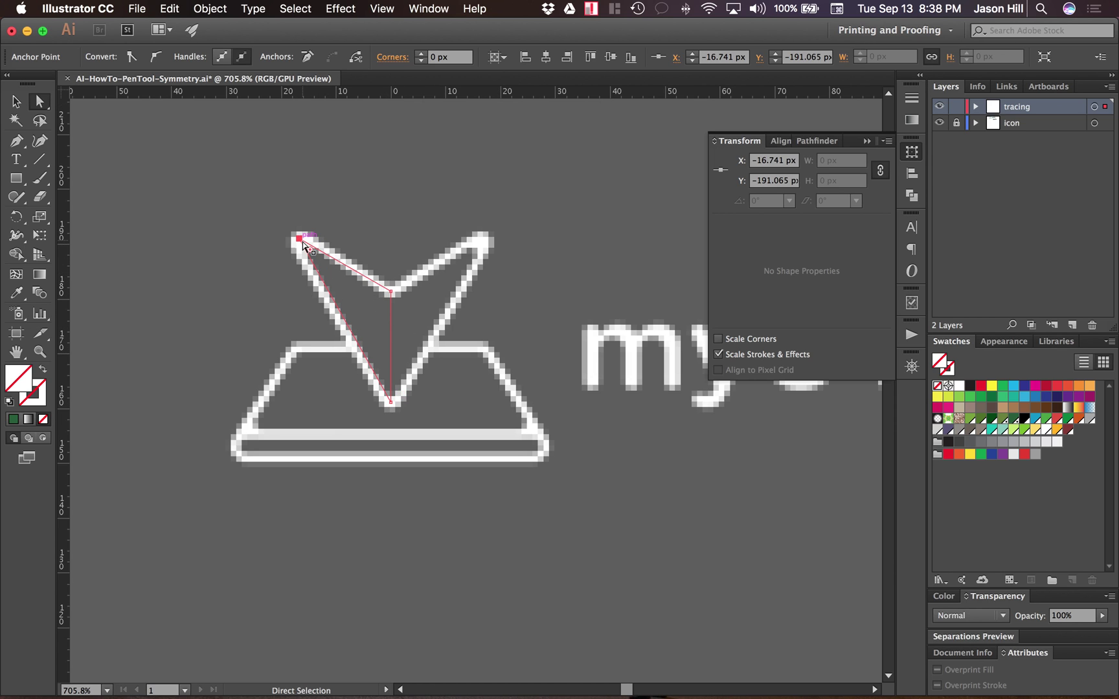
{"action": "left_click_drag", "start_coordinate": [304, 242], "coordinate": [282, 220]}
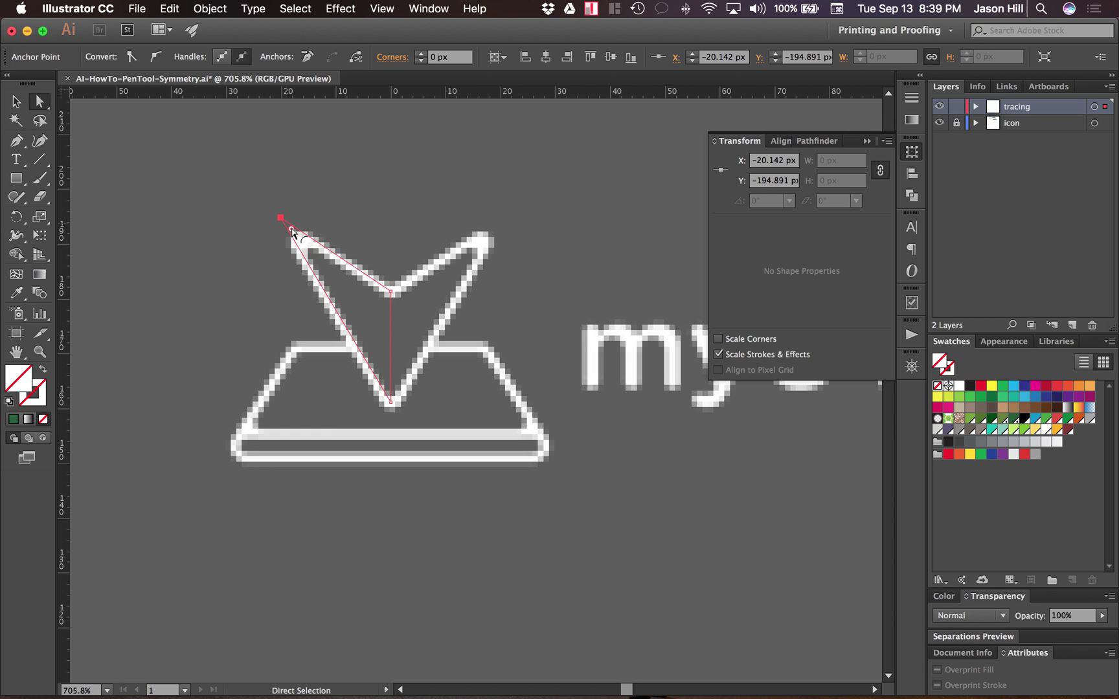
{"action": "left_click_drag", "start_coordinate": [291, 232], "coordinate": [304, 251]}
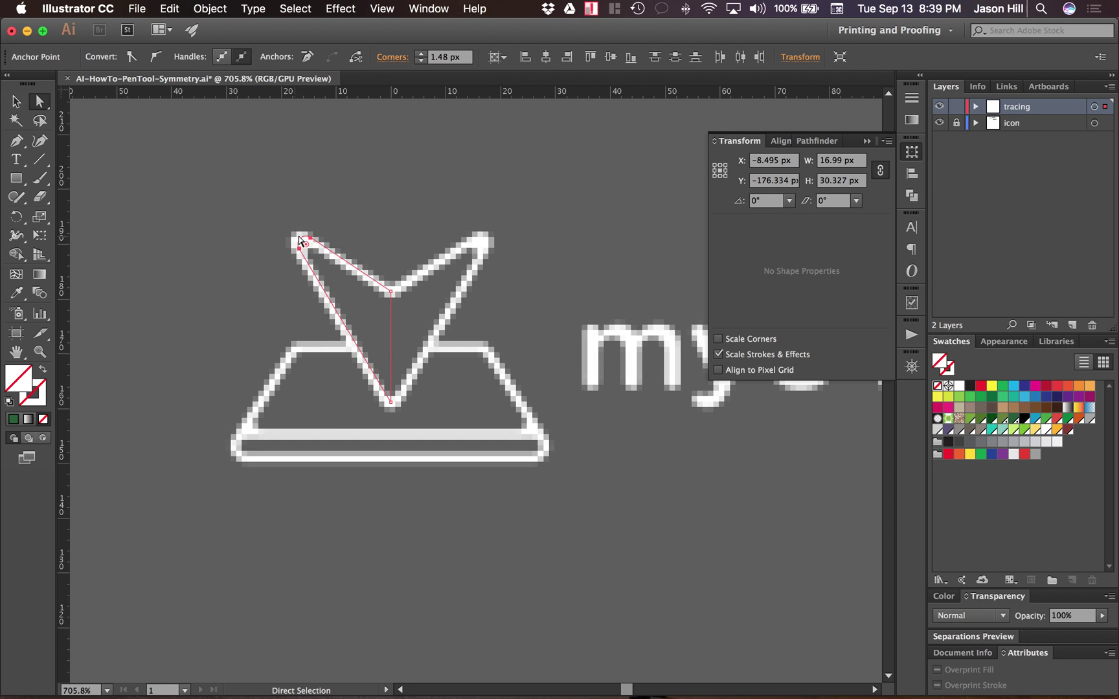
Nudge the half-V path's lowest anchor straight down to about Y -160.7 px, keeping X at 0 px.
{"action": "left_click", "coordinate": [390, 400]}
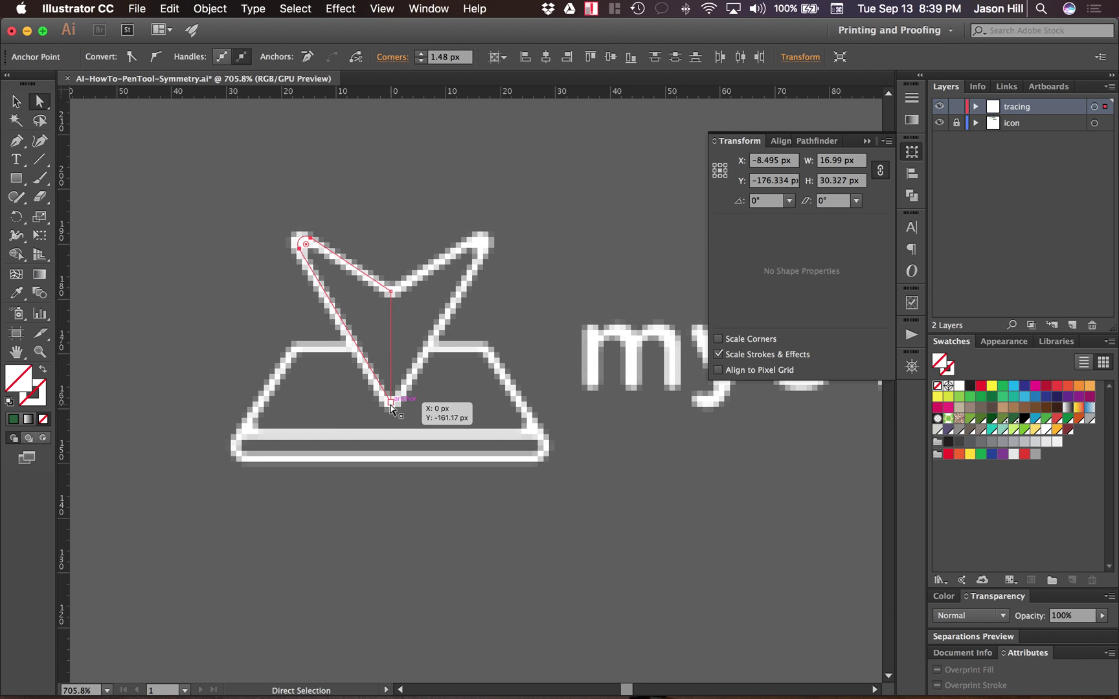
{"action": "left_click_drag", "start_coordinate": [390, 404], "coordinate": [394, 406]}
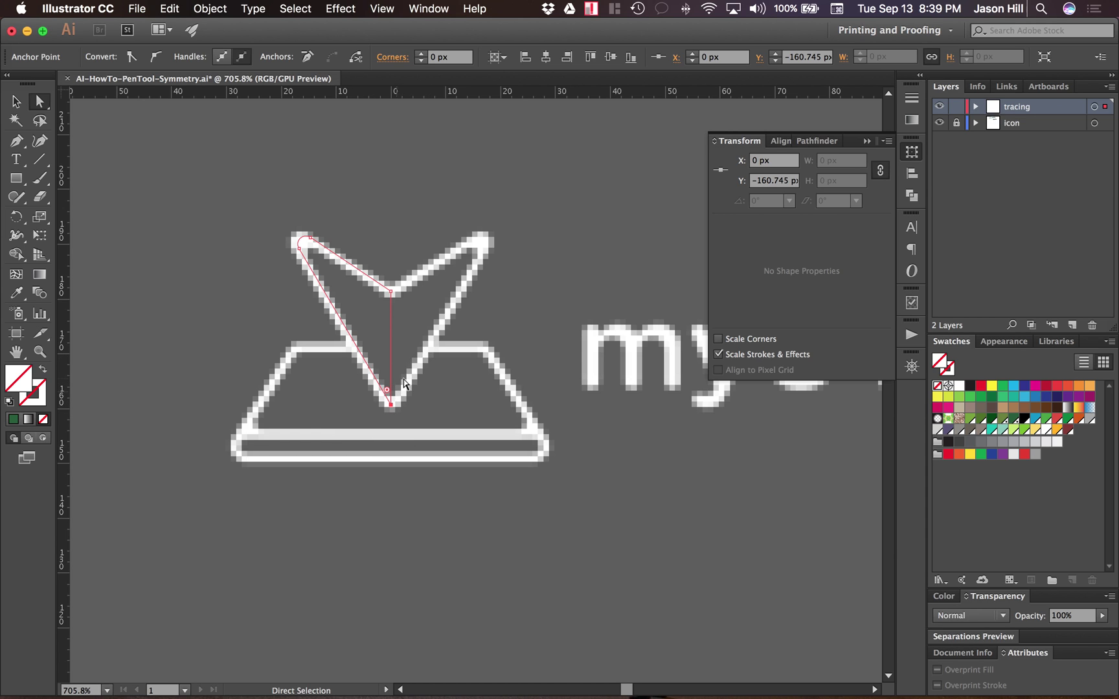
{"action": "key", "text": "v"}
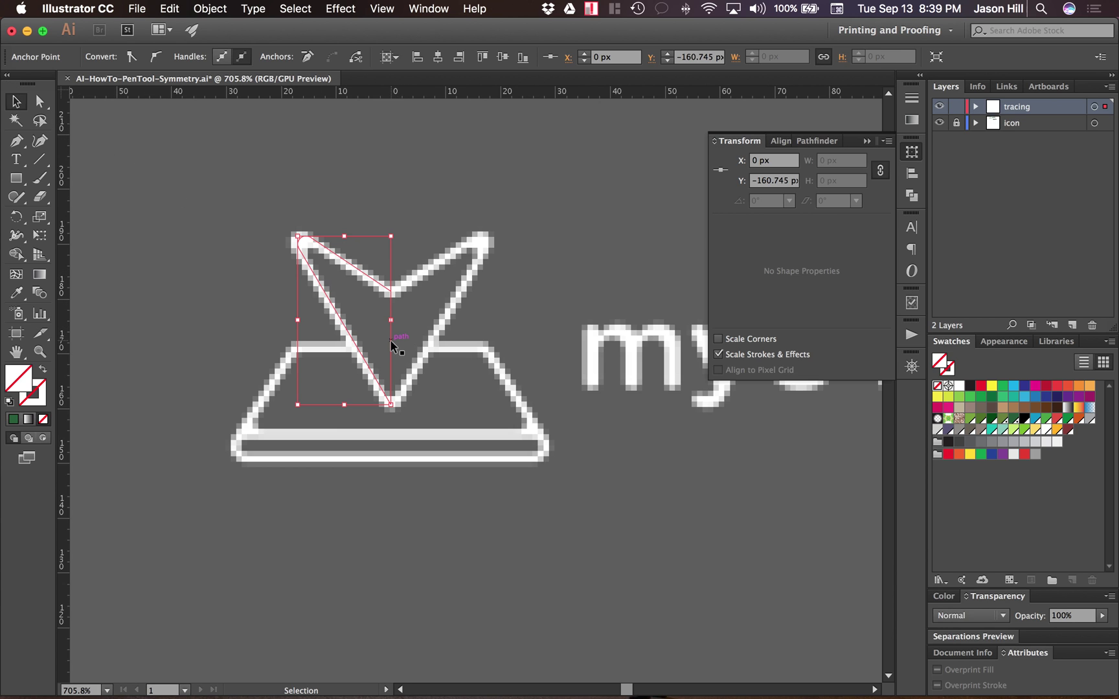
Place a copy of the half-V path level with the original, left of the logo at about X -38.6 px, and select it.
{"action": "left_click_drag", "start_coordinate": [390, 344], "coordinate": [228, 322]}
{"action": "left_click", "coordinate": [264, 177]}
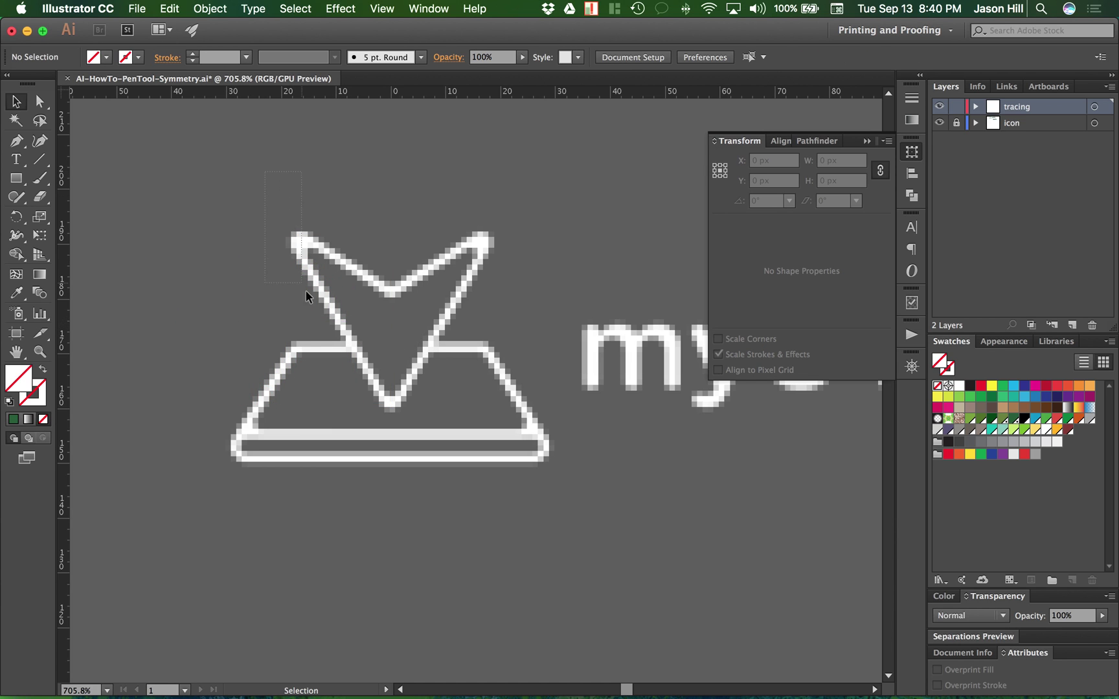
{"action": "left_click_drag", "start_coordinate": [361, 350], "coordinate": [370, 356]}
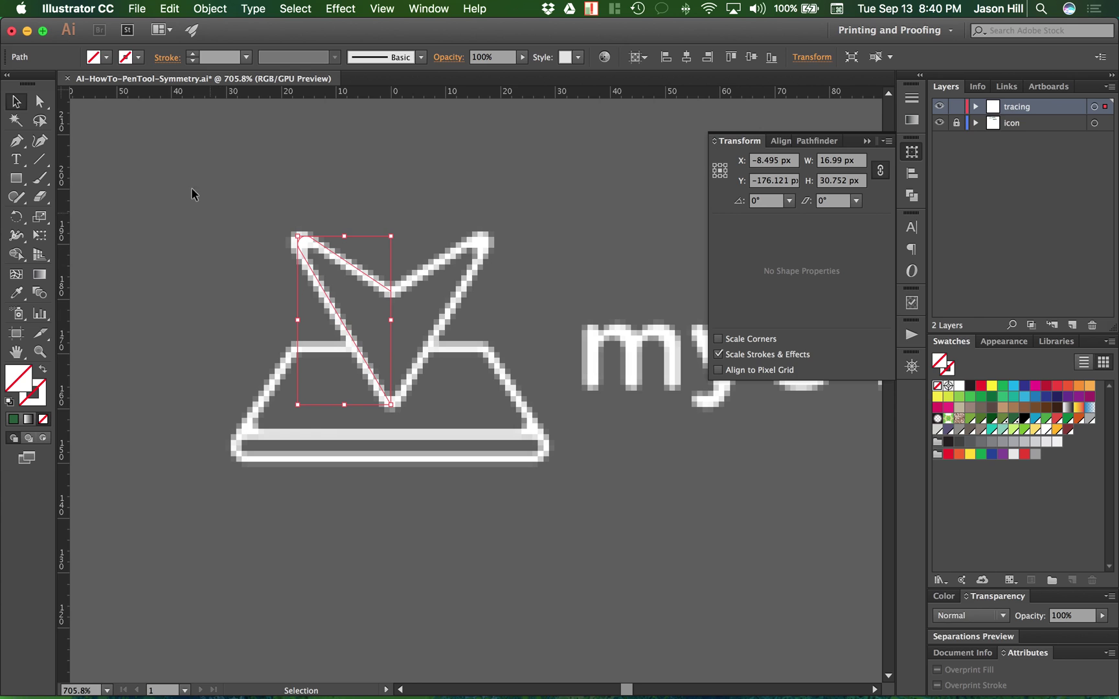
{"action": "left_click_drag", "start_coordinate": [235, 352], "coordinate": [236, 358]}
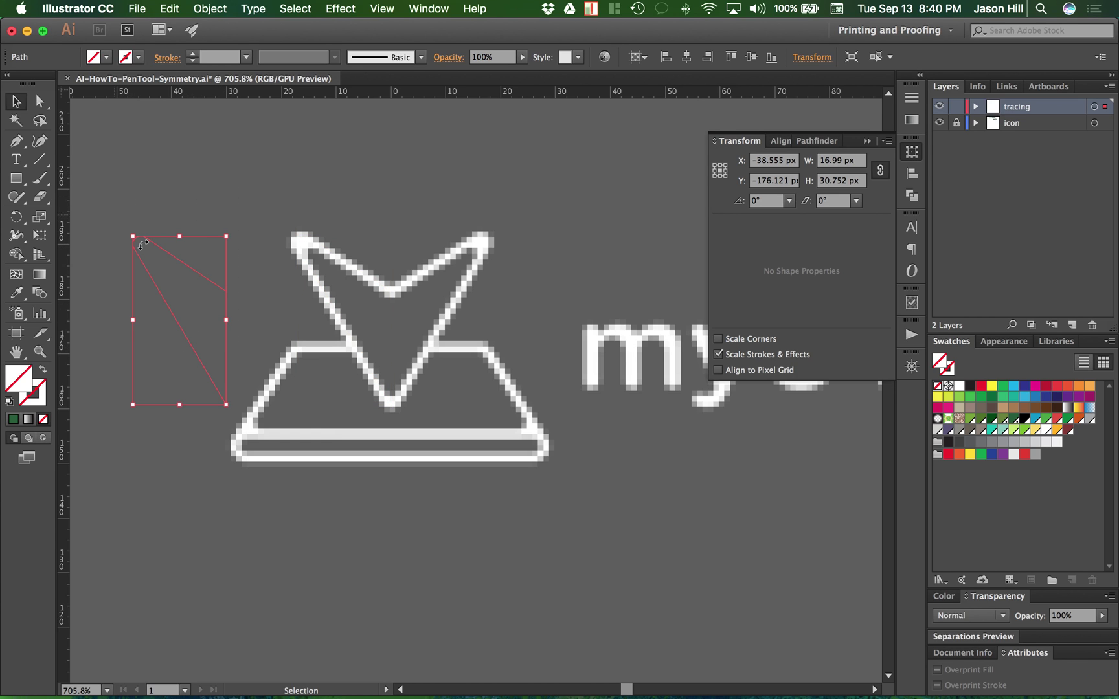
Reflect the copied half-V path across the vertical axis, with the preview turned on.
{"action": "left_click", "coordinate": [208, 16]}
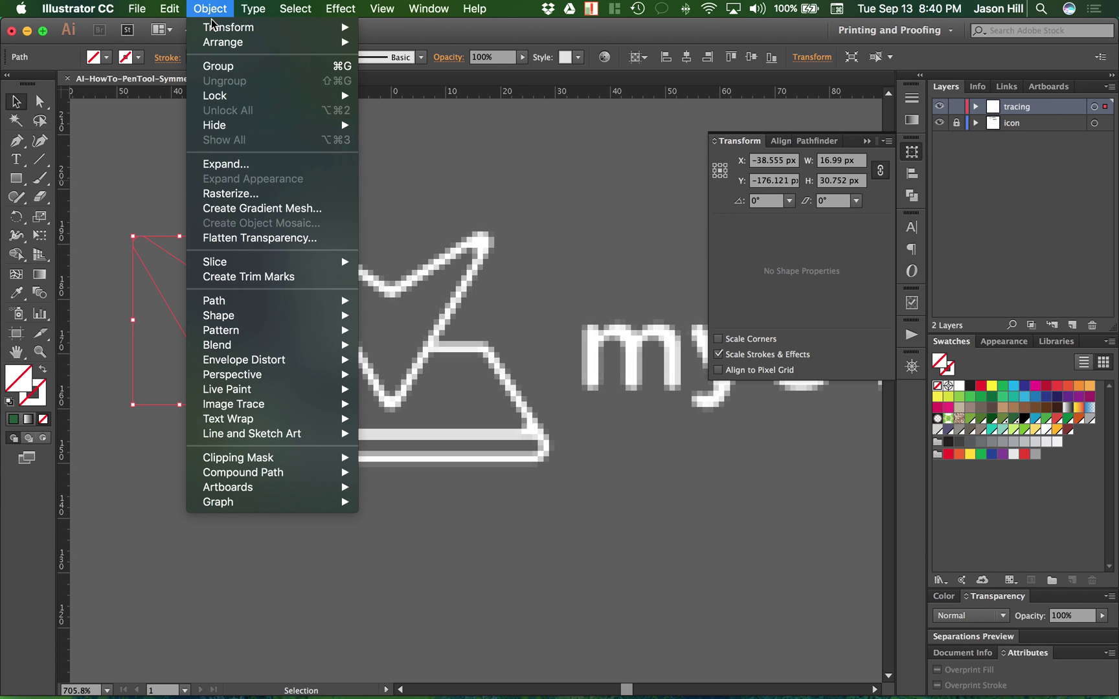
{"action": "mouse_move", "coordinate": [244, 31]}
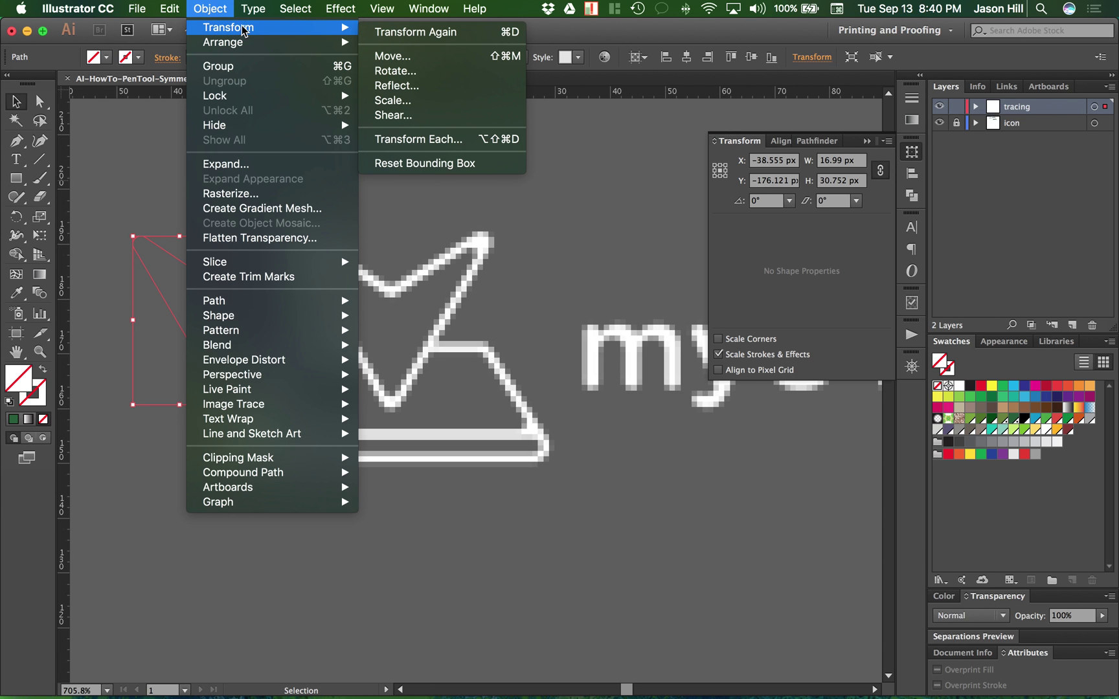
{"action": "left_click", "coordinate": [397, 85]}
{"action": "left_click_drag", "start_coordinate": [167, 104], "coordinate": [688, 204]}
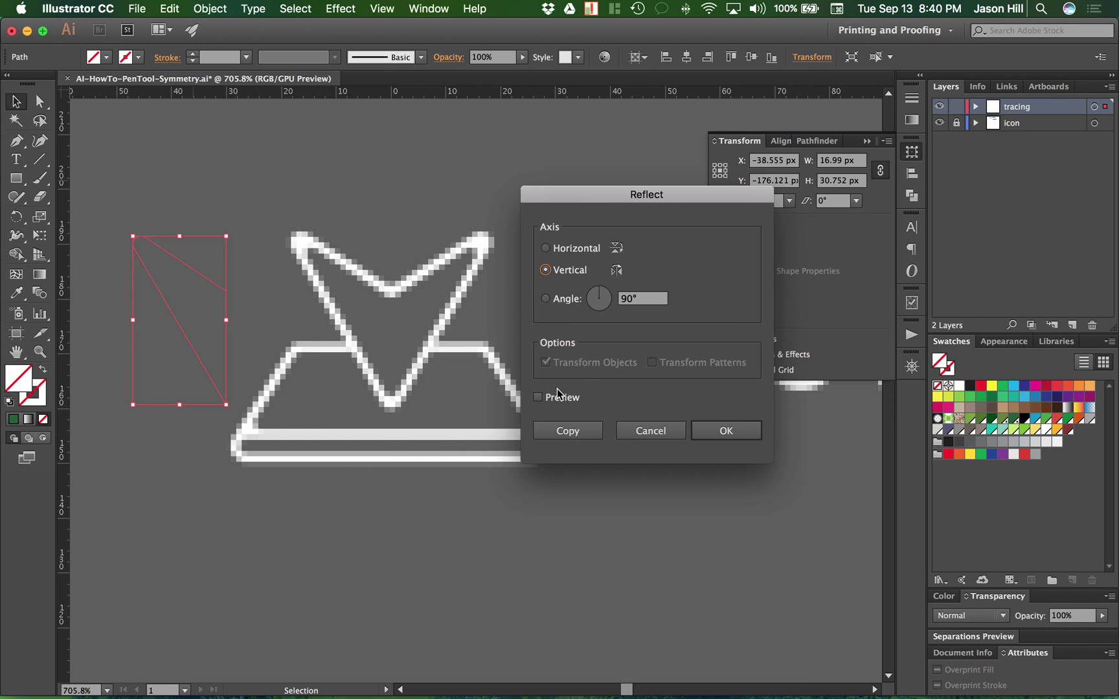
{"action": "left_click", "coordinate": [540, 399]}
{"action": "left_click", "coordinate": [722, 431]}
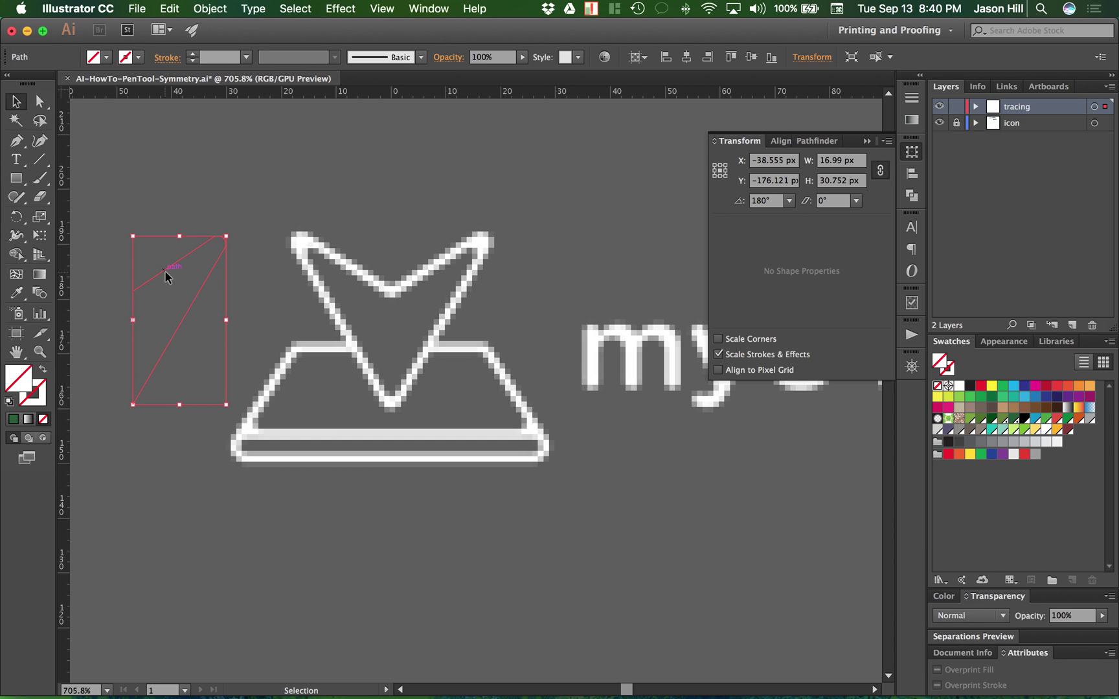
Move the reflected half-V onto the right half of the V so it meets the centre line, at about X 8.5 px.
{"action": "mouse_move", "coordinate": [164, 270]}
{"action": "left_mouse_down"}
{"action": "mouse_move", "coordinate": [230, 285]}
{"action": "mouse_move", "coordinate": [421, 281]}
{"action": "left_mouse_up"}
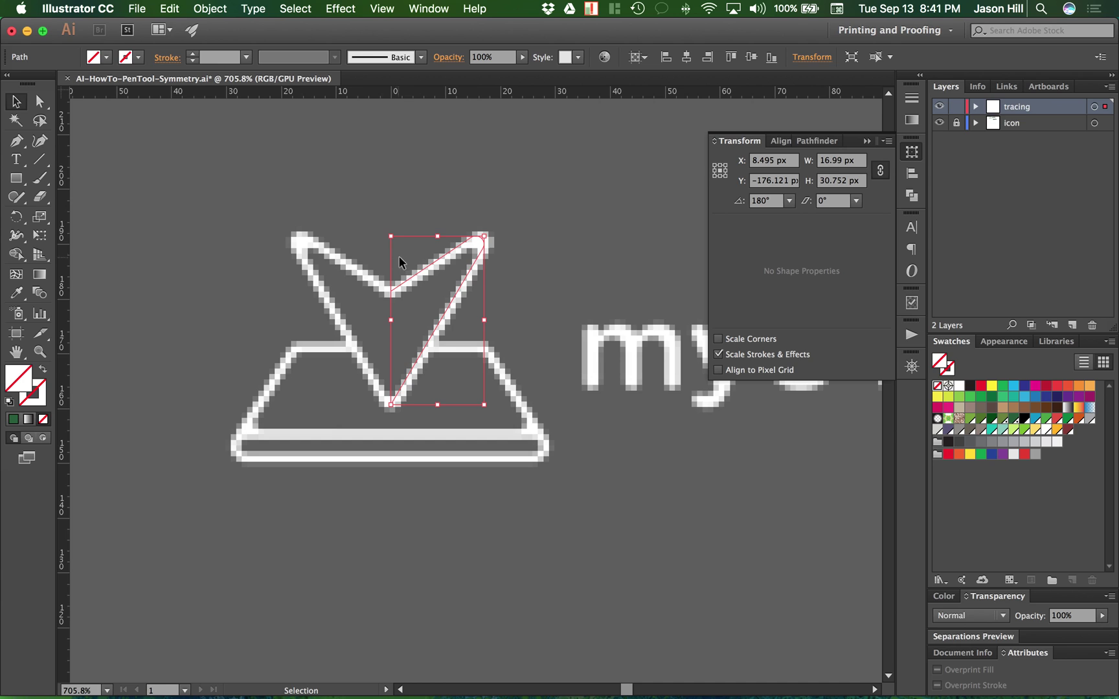
{"action": "left_click", "coordinate": [449, 186]}
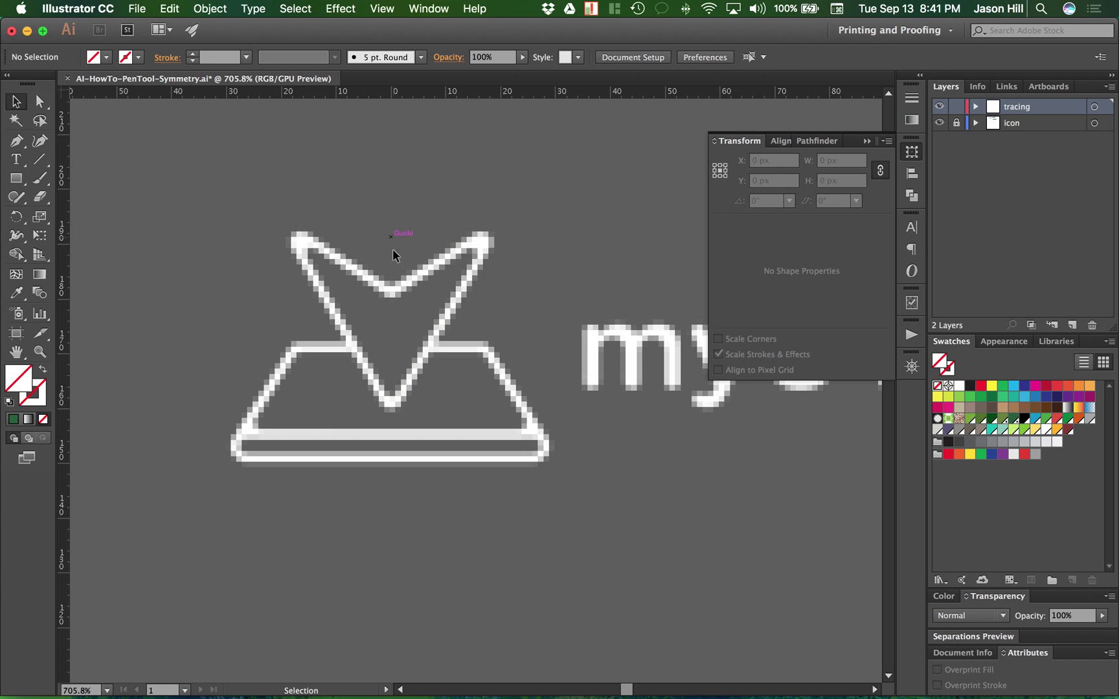
{"action": "left_click", "coordinate": [412, 282]}
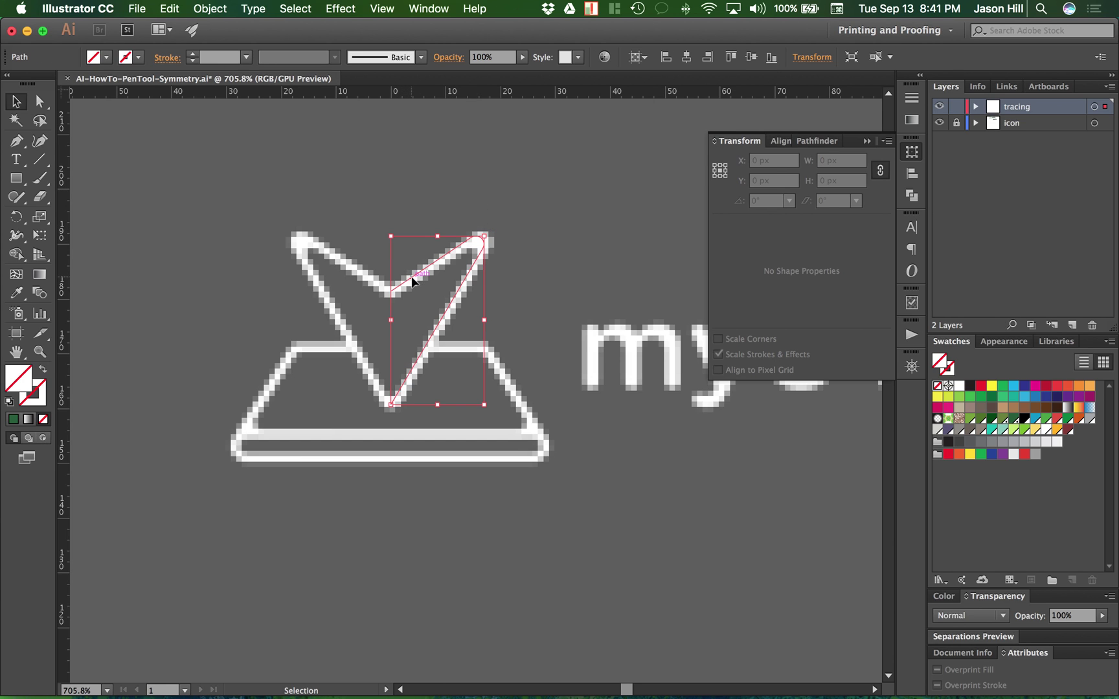
Check that both half-V paths meet the centre line by comparing their X positions from the left-middle and right-middle reference points.
{"action": "left_click", "coordinate": [357, 271]}
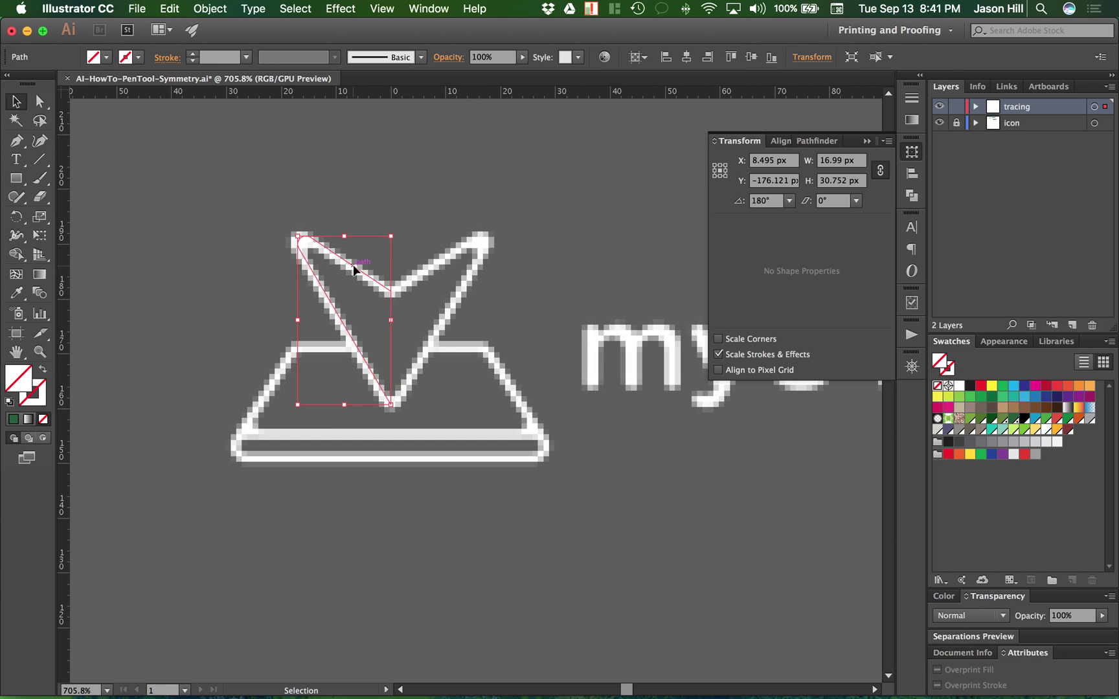
{"action": "left_click", "coordinate": [447, 270]}
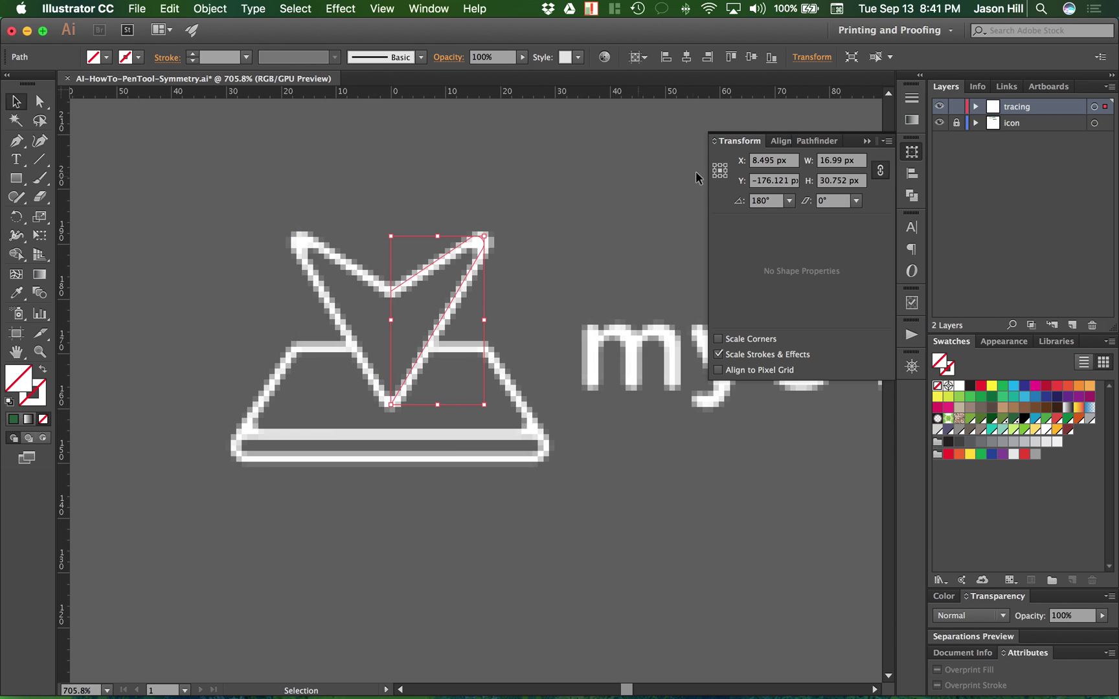
{"action": "left_click", "coordinate": [714, 171]}
{"action": "key", "text": "super+z"}
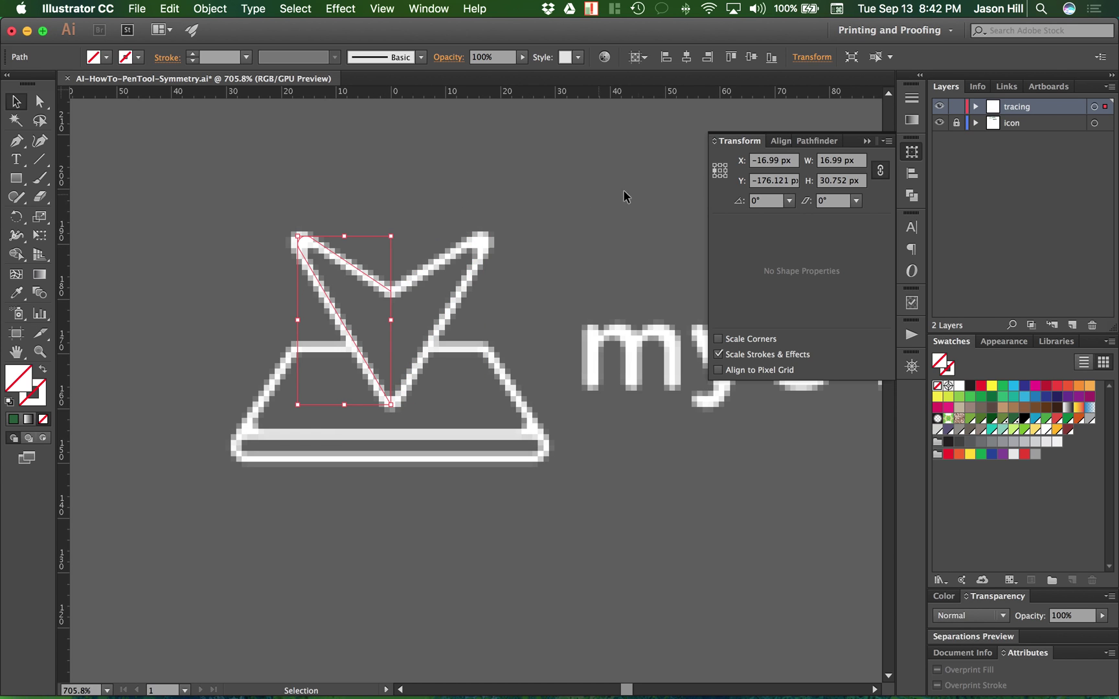
{"action": "left_click", "coordinate": [726, 174]}
Open the left half-V along the centre line by adding an anchor point on its vertical segment and deleting it.
{"action": "key", "text": "plus"}
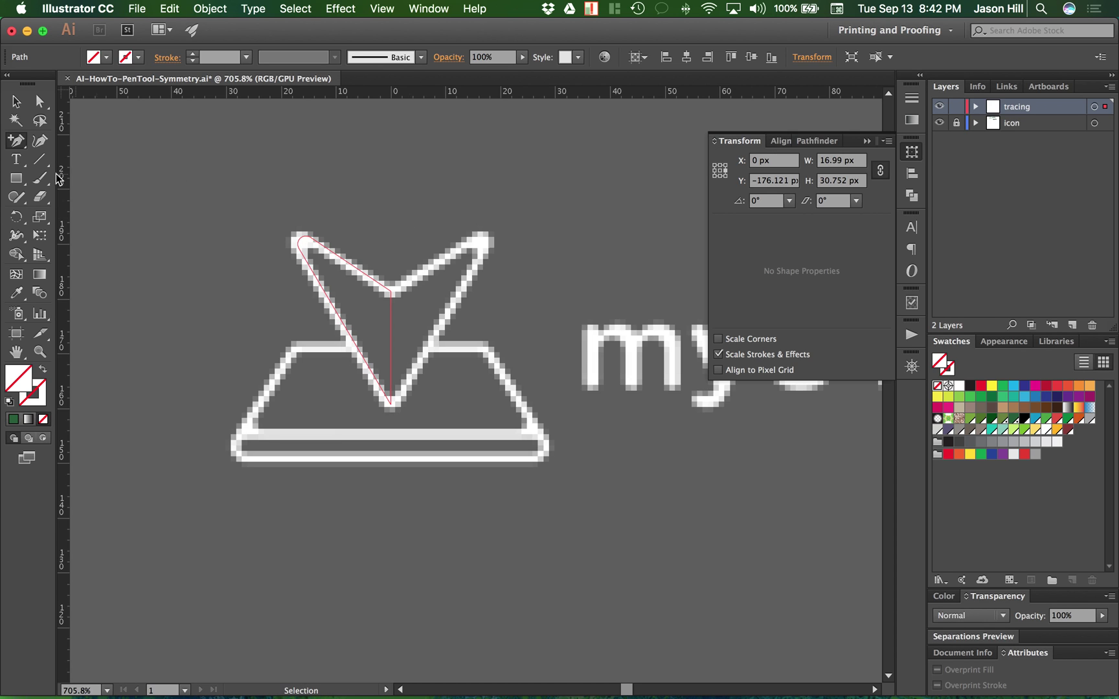
{"action": "left_click", "coordinate": [18, 143]}
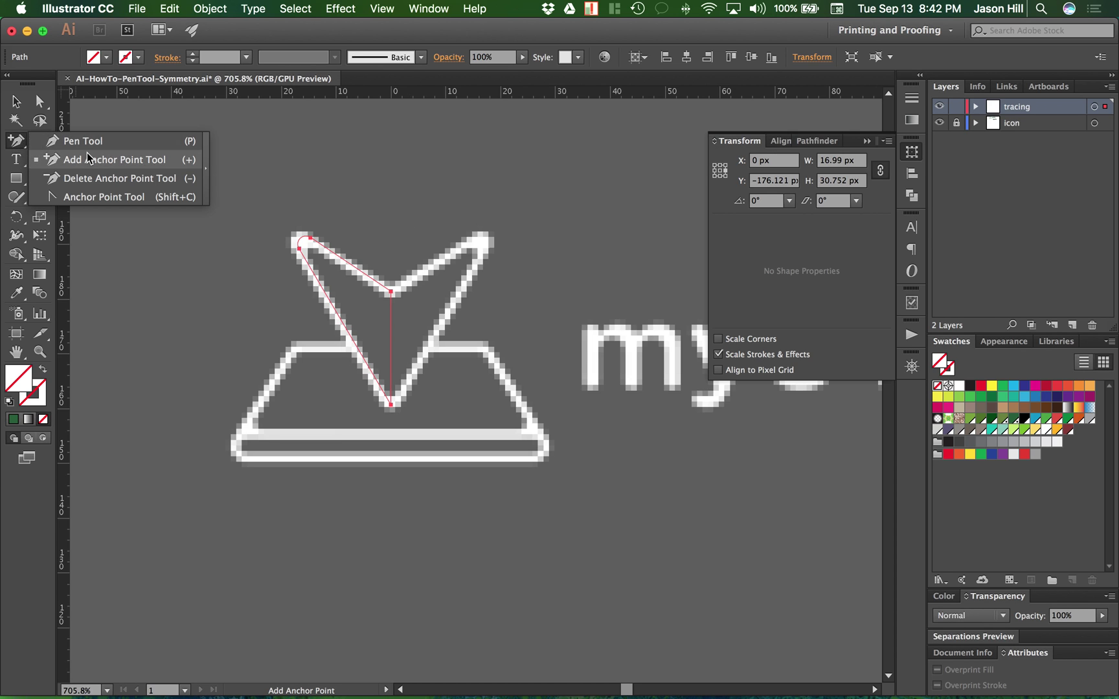
{"action": "left_click", "coordinate": [96, 160]}
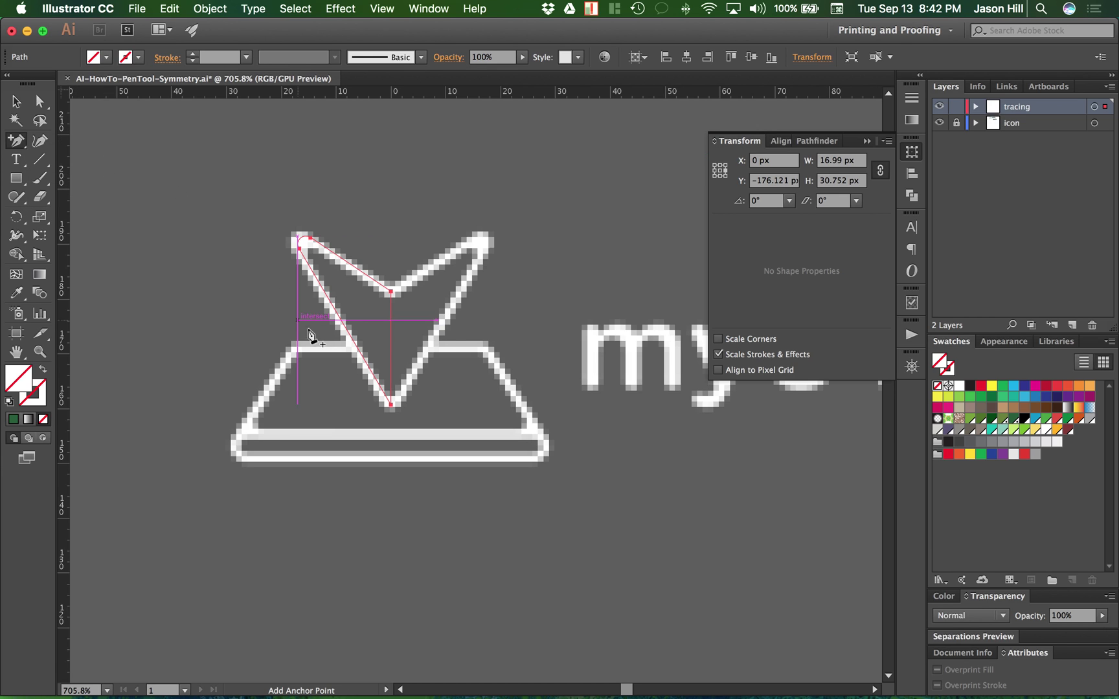
{"action": "left_click", "coordinate": [391, 332]}
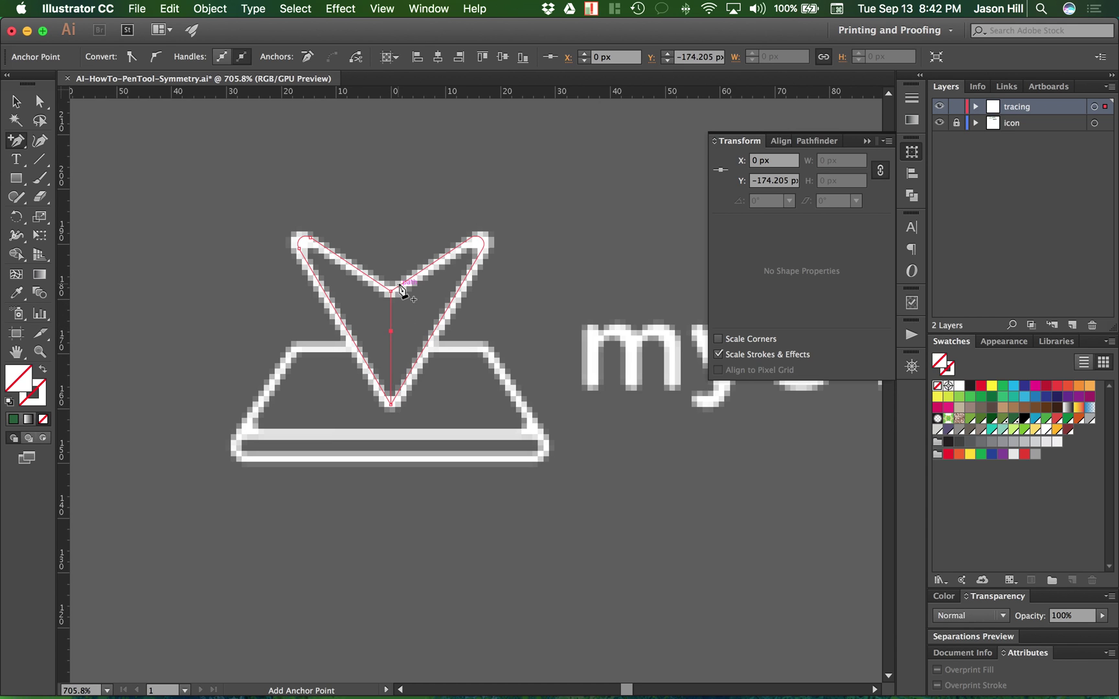
{"action": "key", "text": "Delete"}
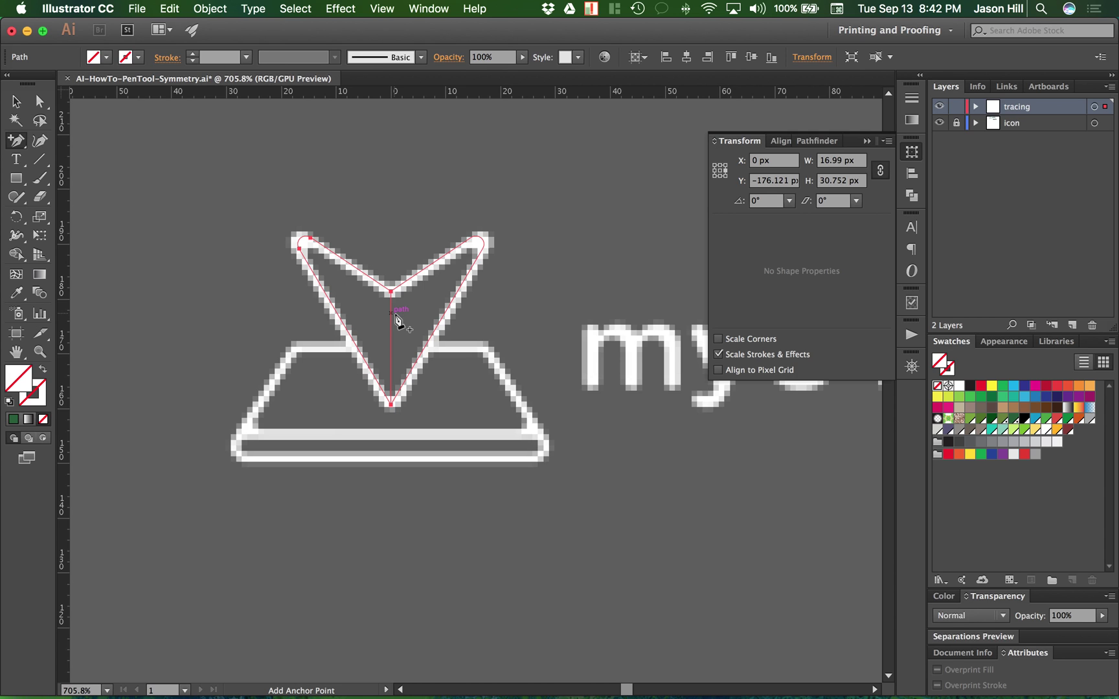
Remove the right half-V's vertical centre segment by adding an anchor point midway along it and deleting that point.
{"action": "key", "text": "v"}
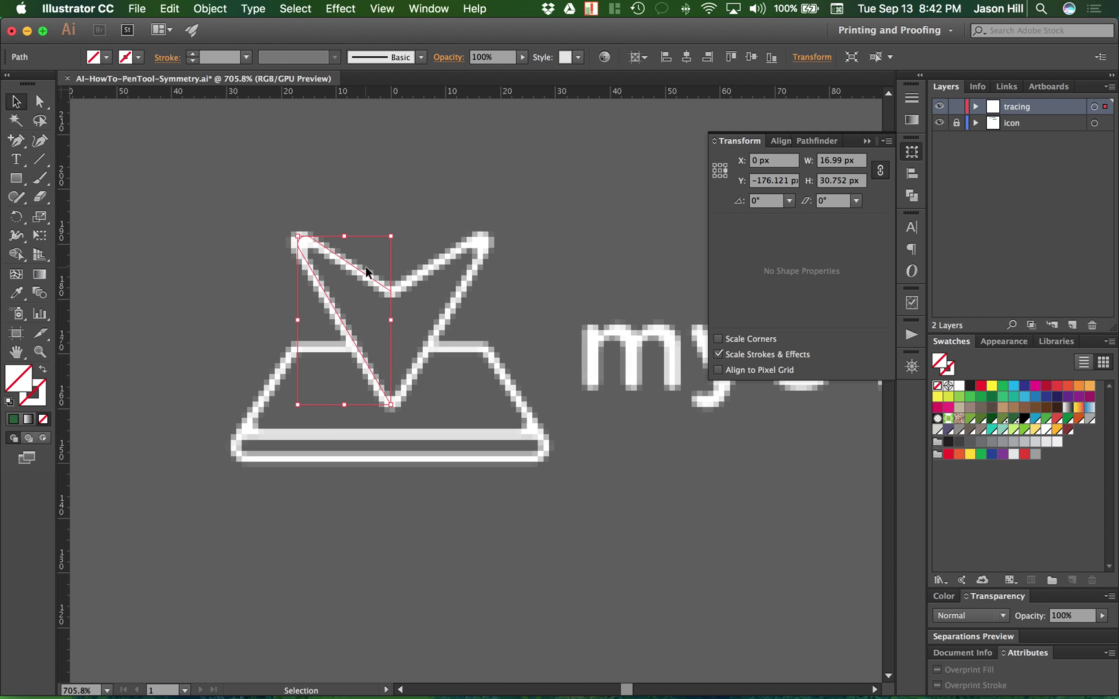
{"action": "left_click", "coordinate": [426, 213]}
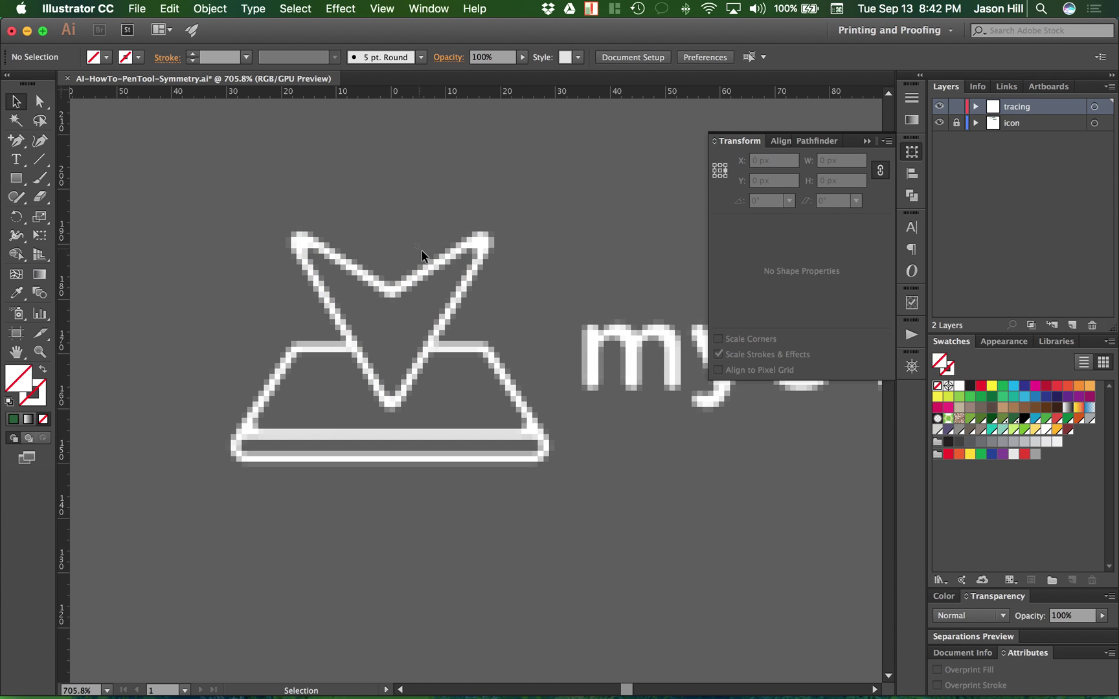
{"action": "left_click", "coordinate": [437, 273]}
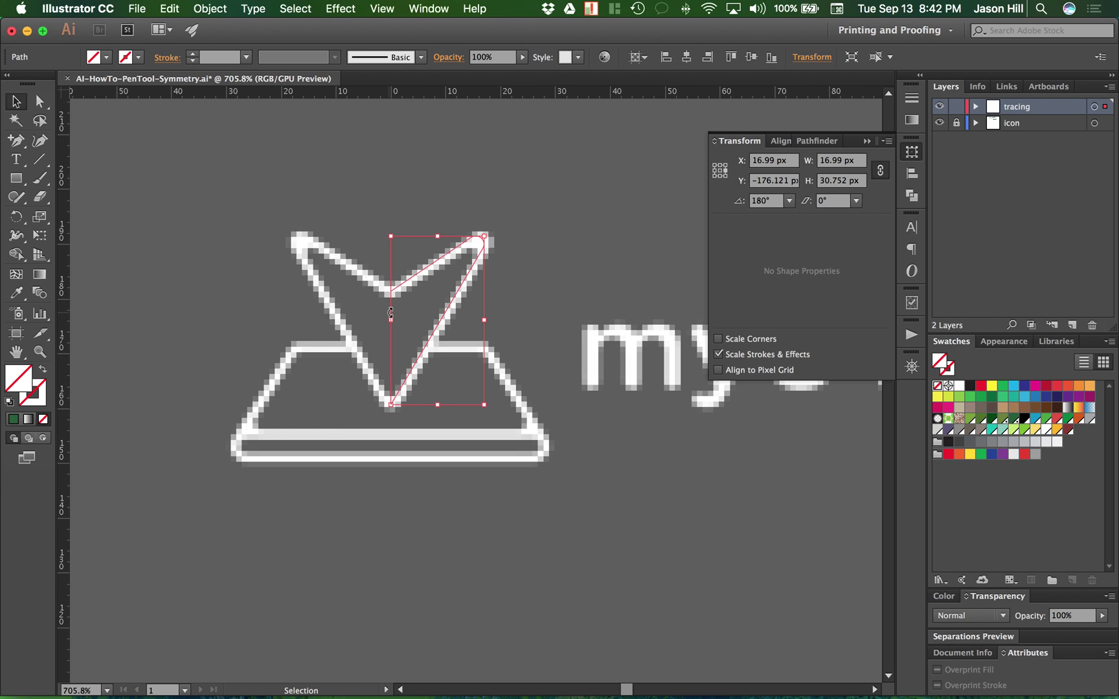
{"action": "key", "text": "plus"}
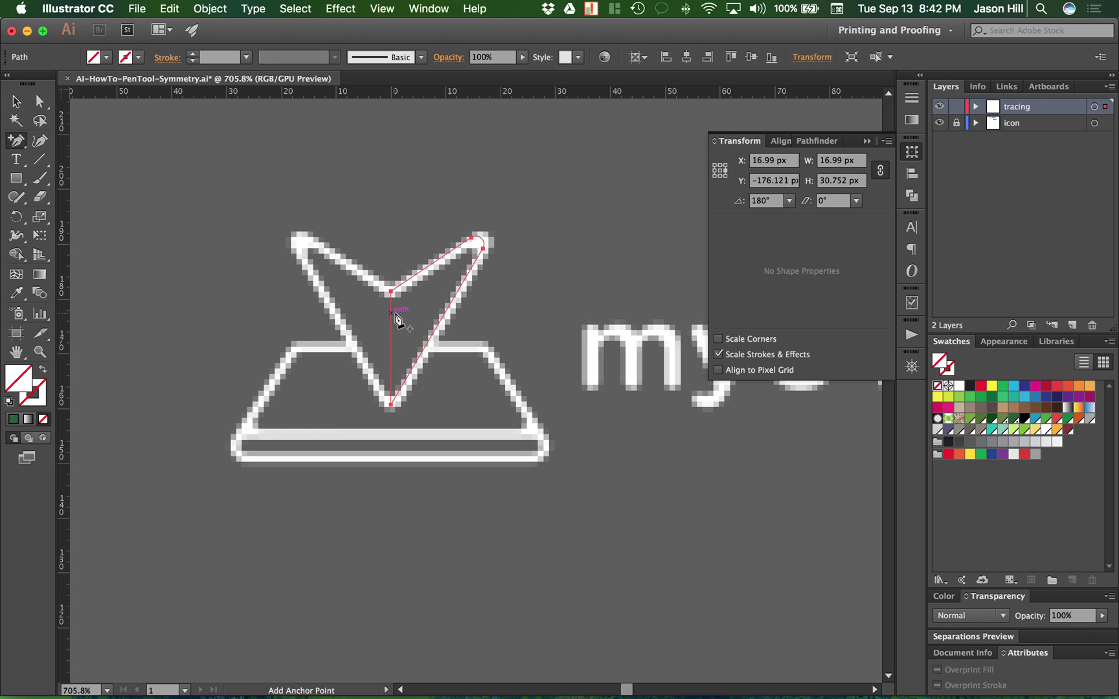
{"action": "left_click", "coordinate": [391, 320]}
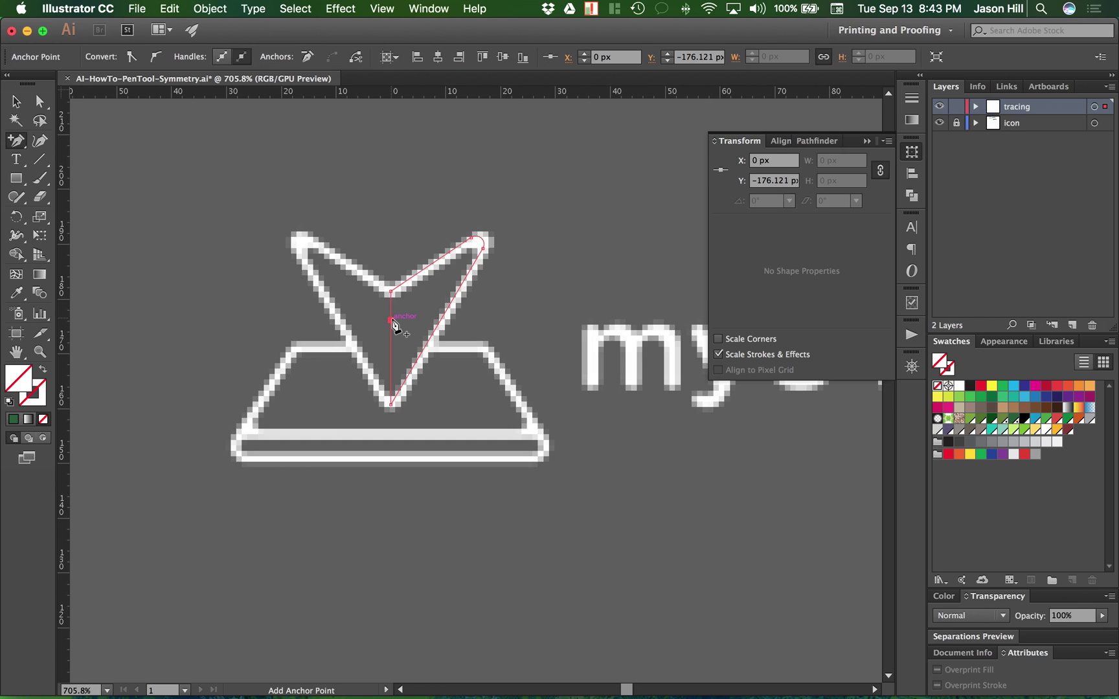
{"action": "key", "text": "Delete"}
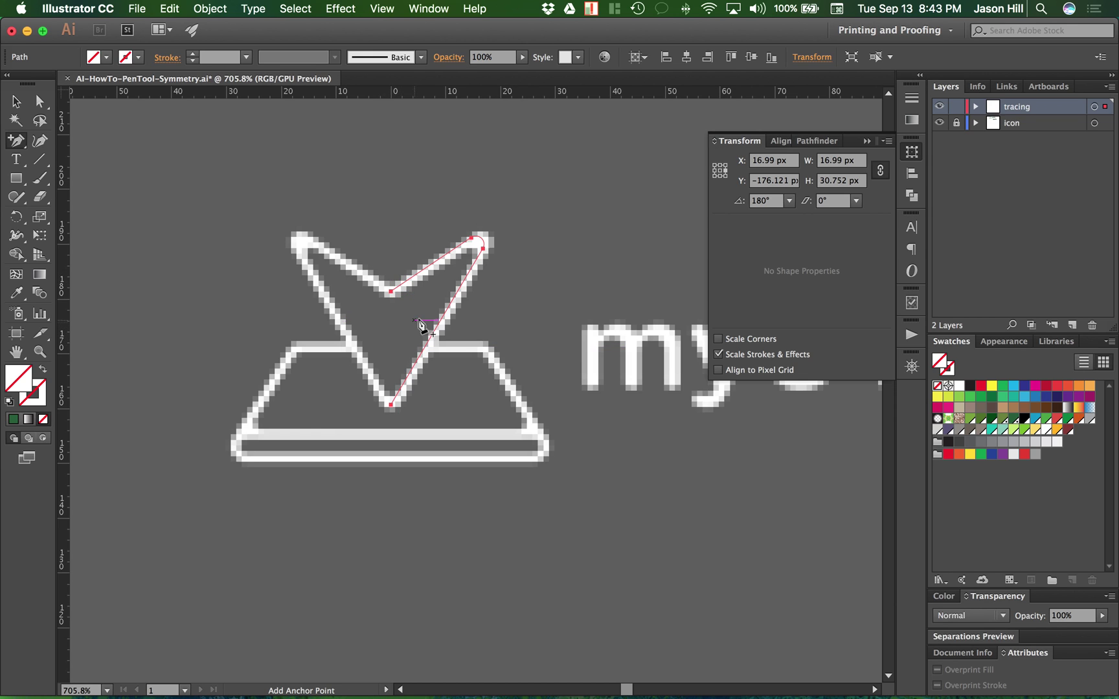
Select the two overlapping end anchors at the V's upper centre notch and join them.
{"action": "left_click", "coordinate": [13, 107]}
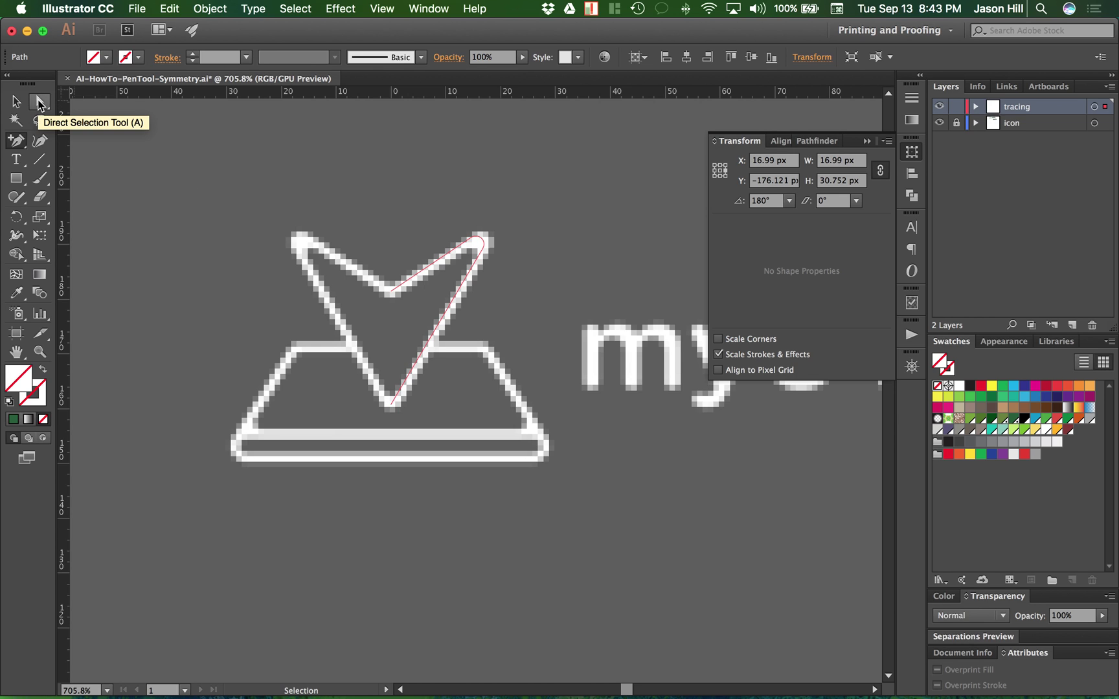
{"action": "left_click", "coordinate": [39, 104]}
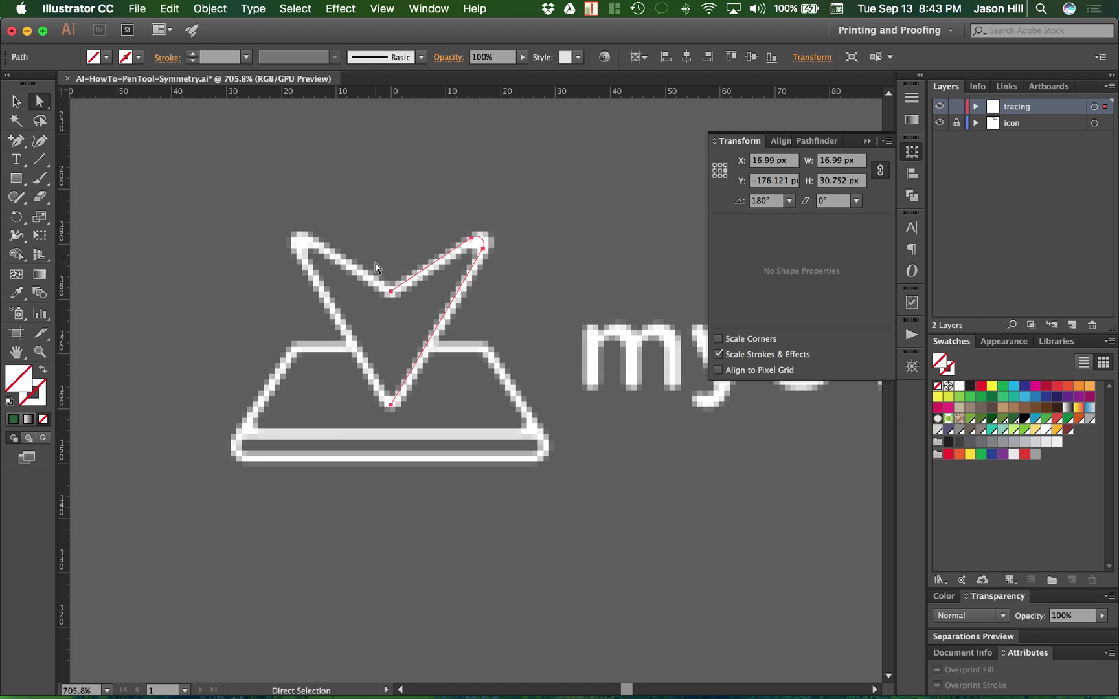
{"action": "left_click_drag", "start_coordinate": [375, 263], "coordinate": [405, 316]}
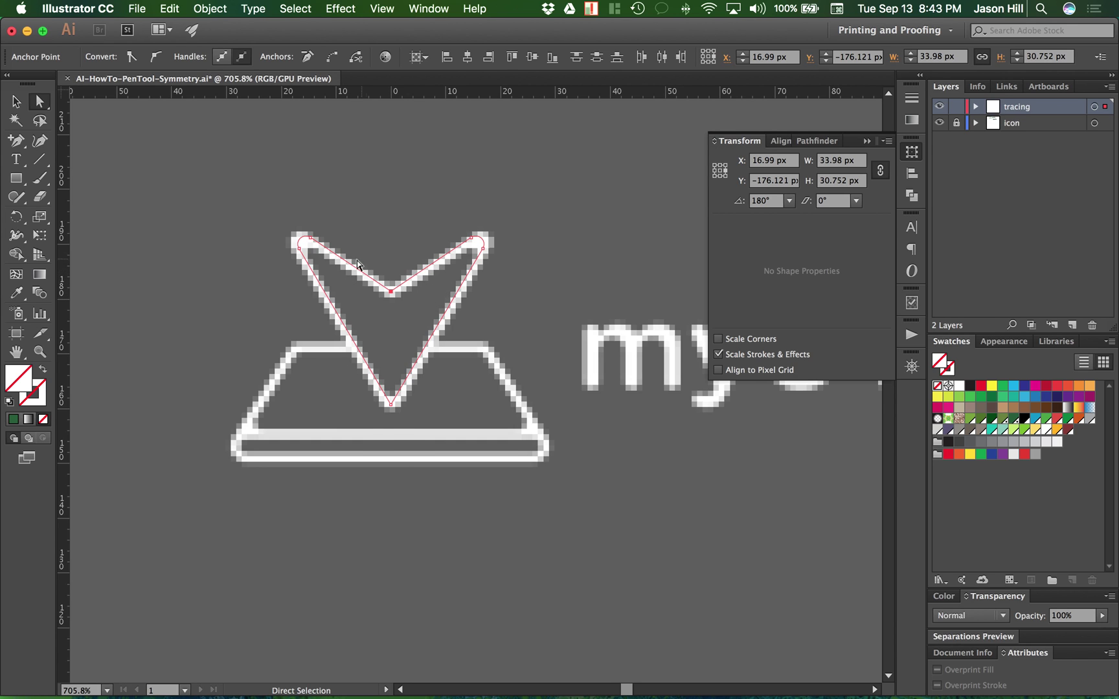
{"action": "scroll", "coordinate": [390, 289], "scroll_direction": "up", "scroll_amount": 1}
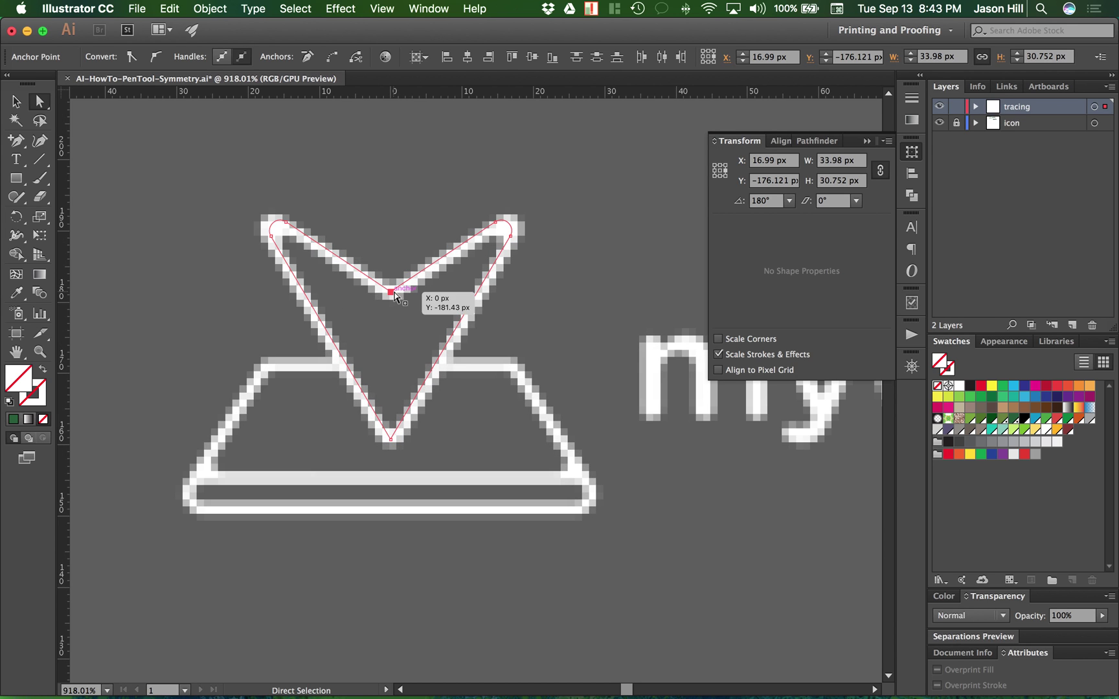
{"action": "left_click", "coordinate": [391, 294]}
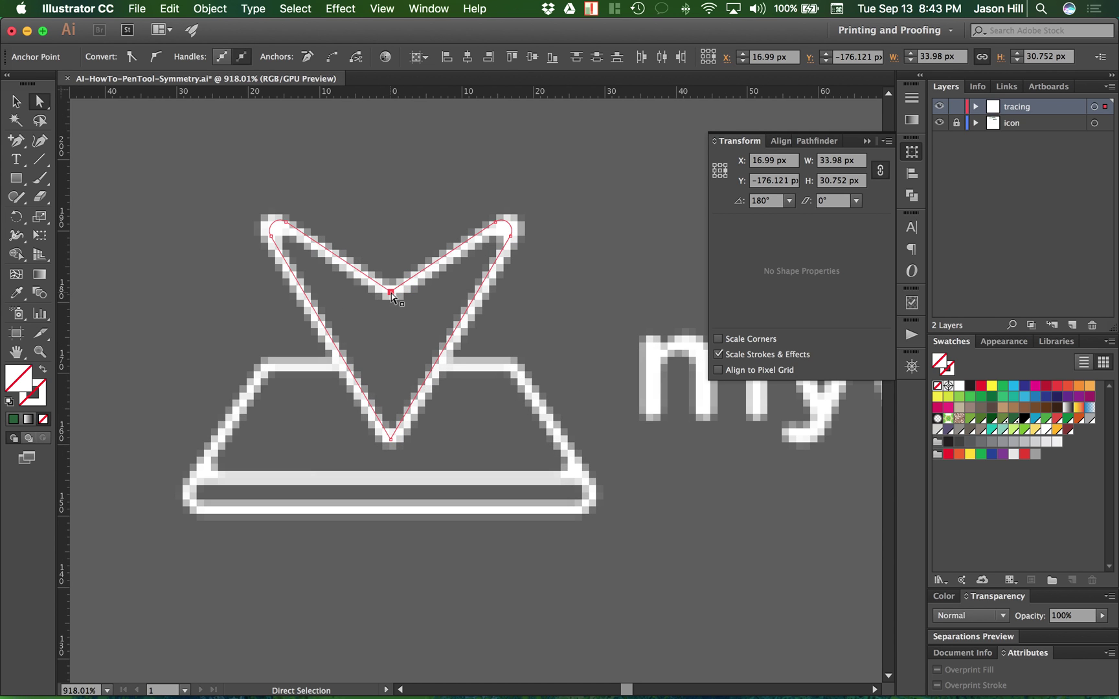
{"action": "right_click", "coordinate": [391, 296]}
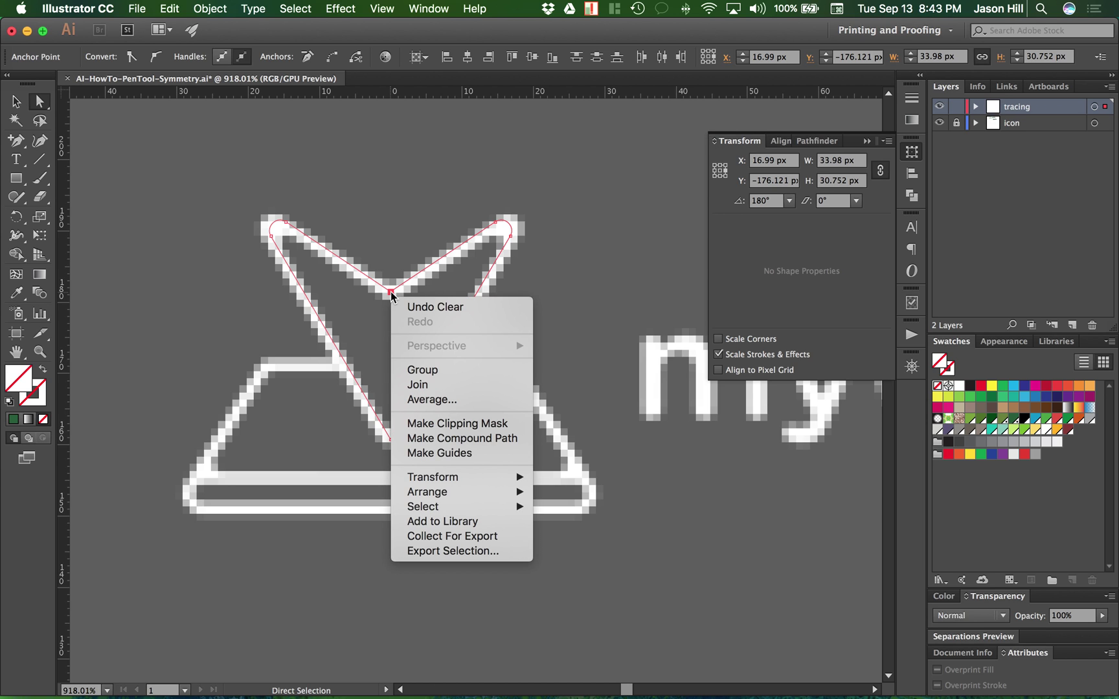
{"action": "left_click", "coordinate": [420, 384]}
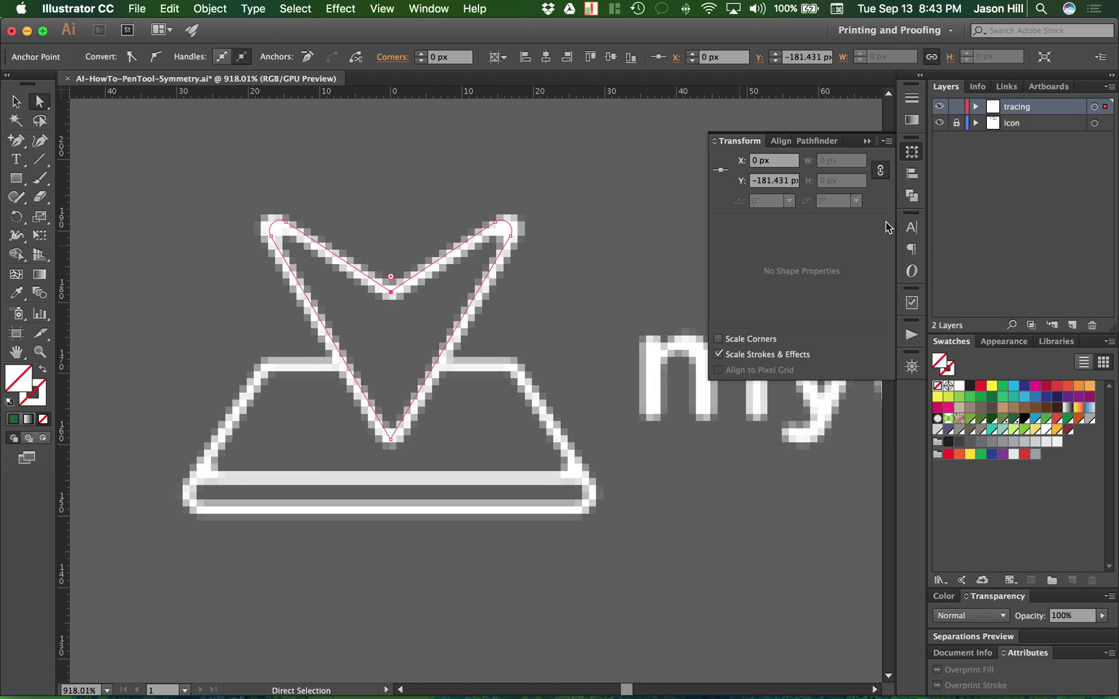
{"action": "left_click", "coordinate": [911, 98]}
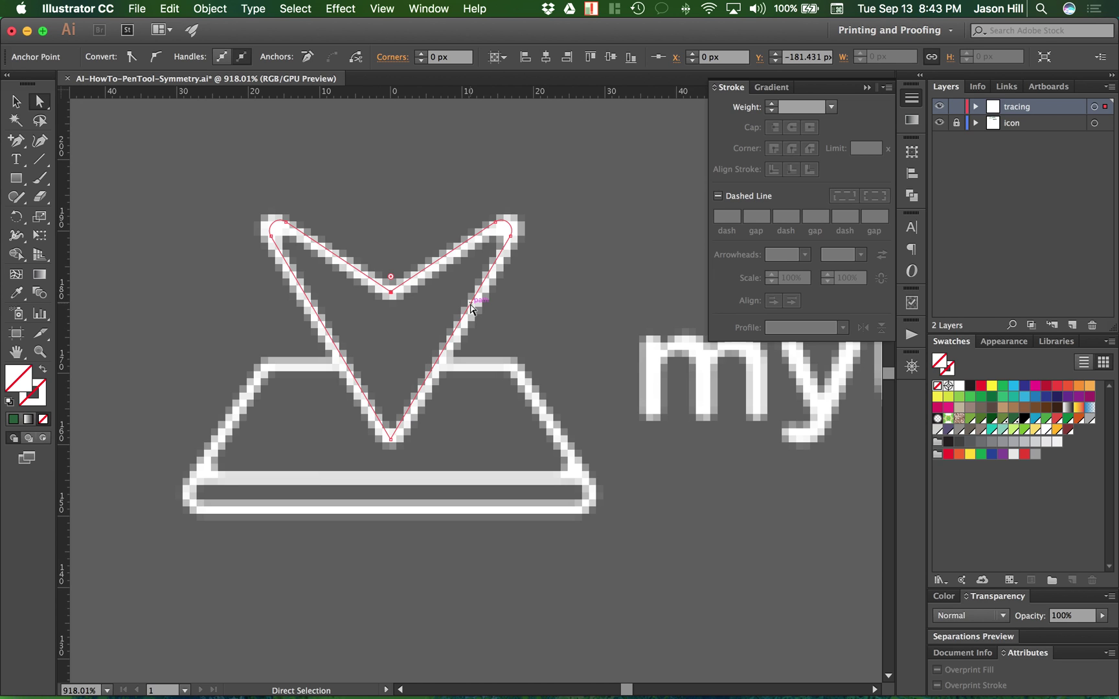
{"action": "key", "text": "v"}
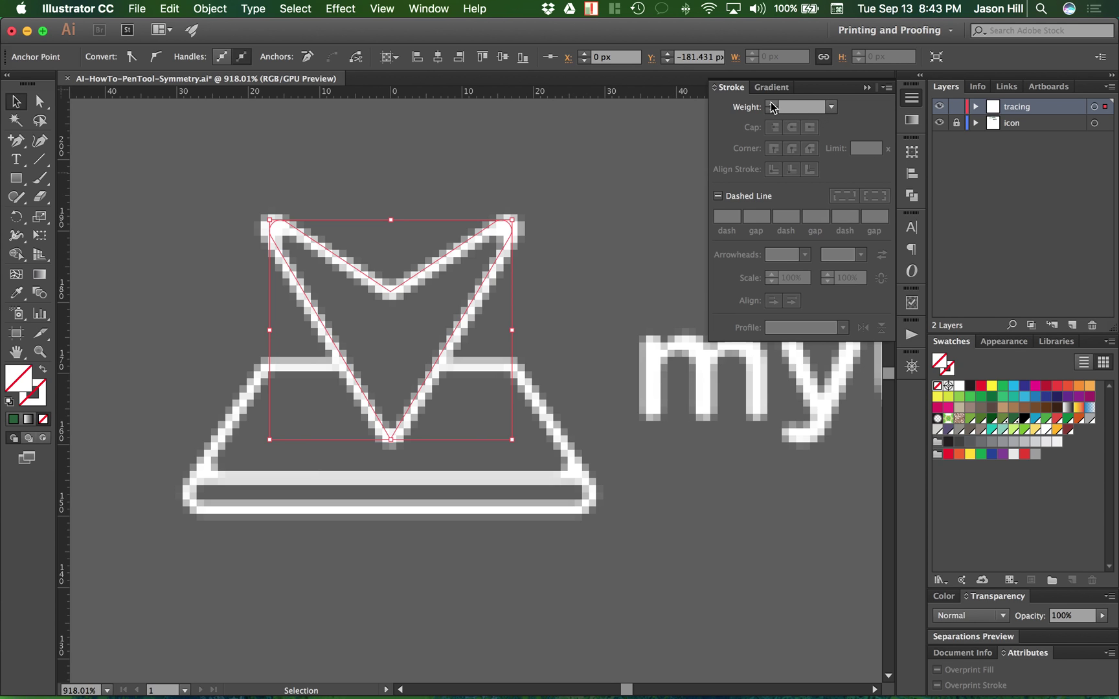
{"action": "left_click", "coordinate": [832, 107]}
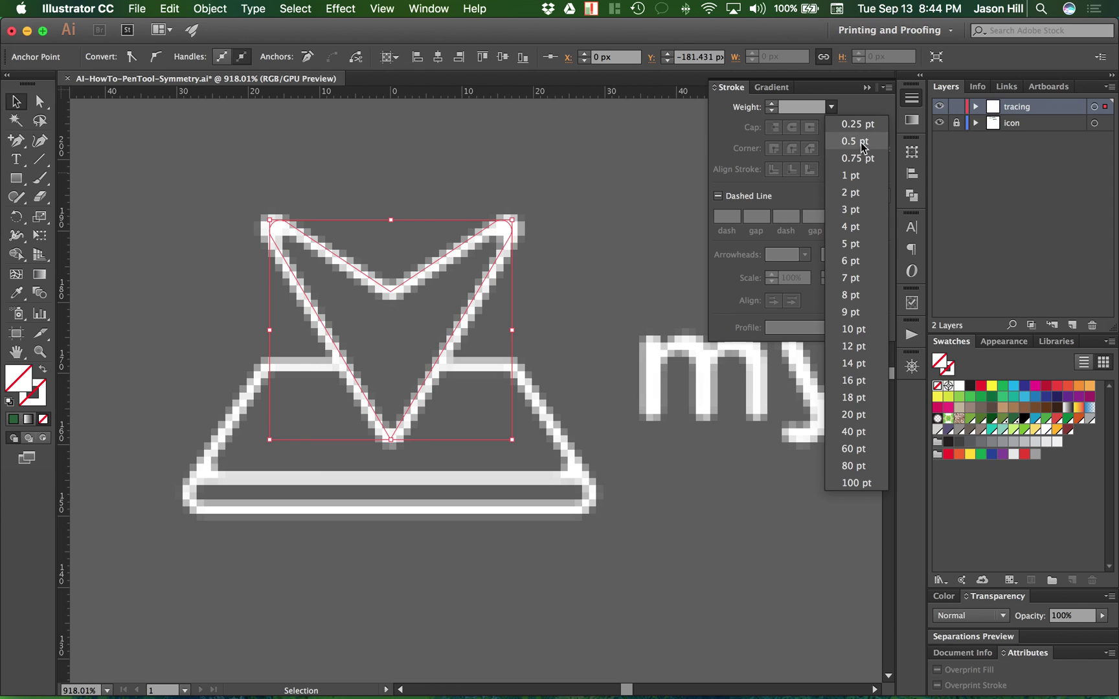
{"action": "left_click", "coordinate": [856, 175]}
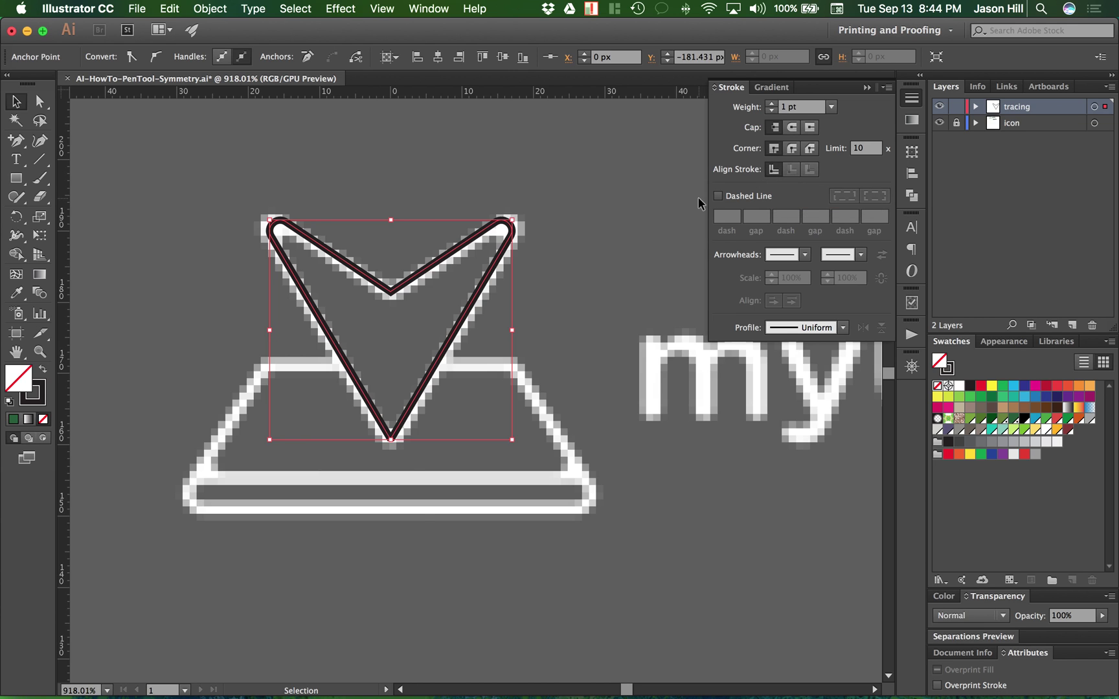
{"action": "key", "text": "super+z"}
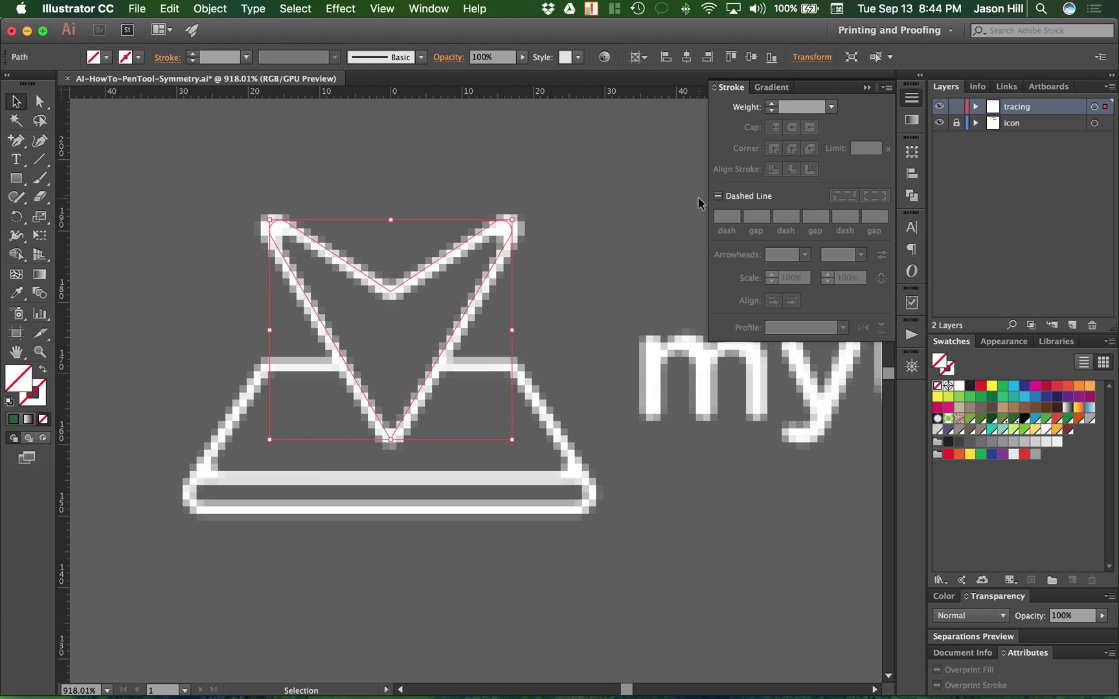
Select the two overlapping end anchors at the V's bottom tip and join them to close the outline.
{"action": "left_click", "coordinate": [39, 107]}
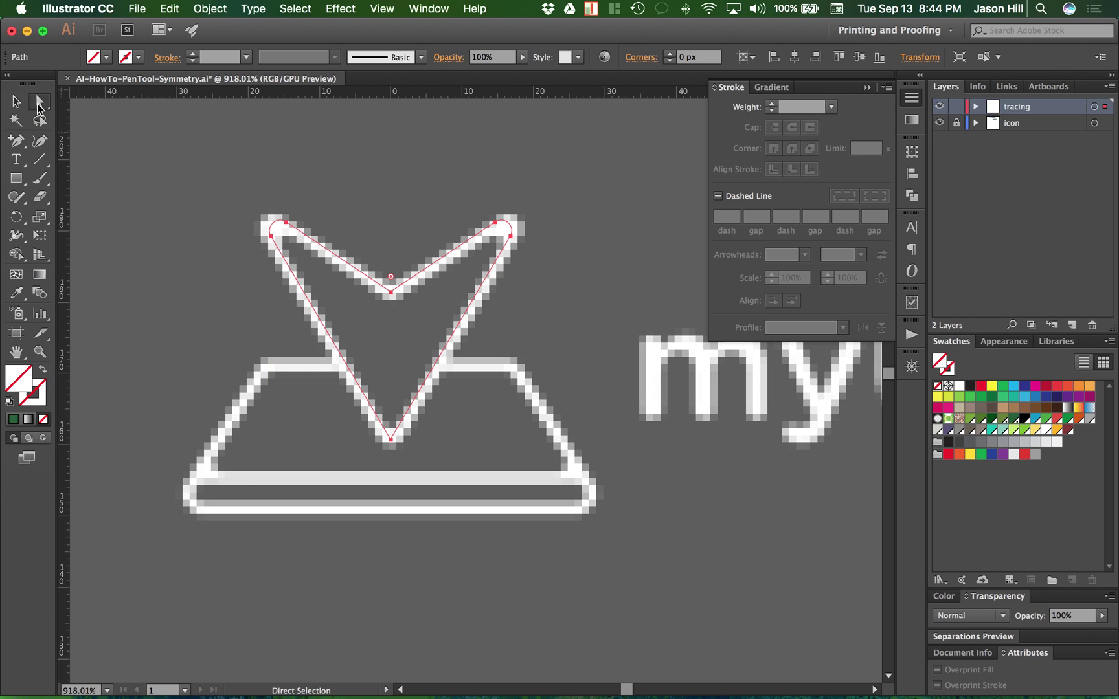
{"action": "left_click_drag", "start_coordinate": [345, 411], "coordinate": [417, 467]}
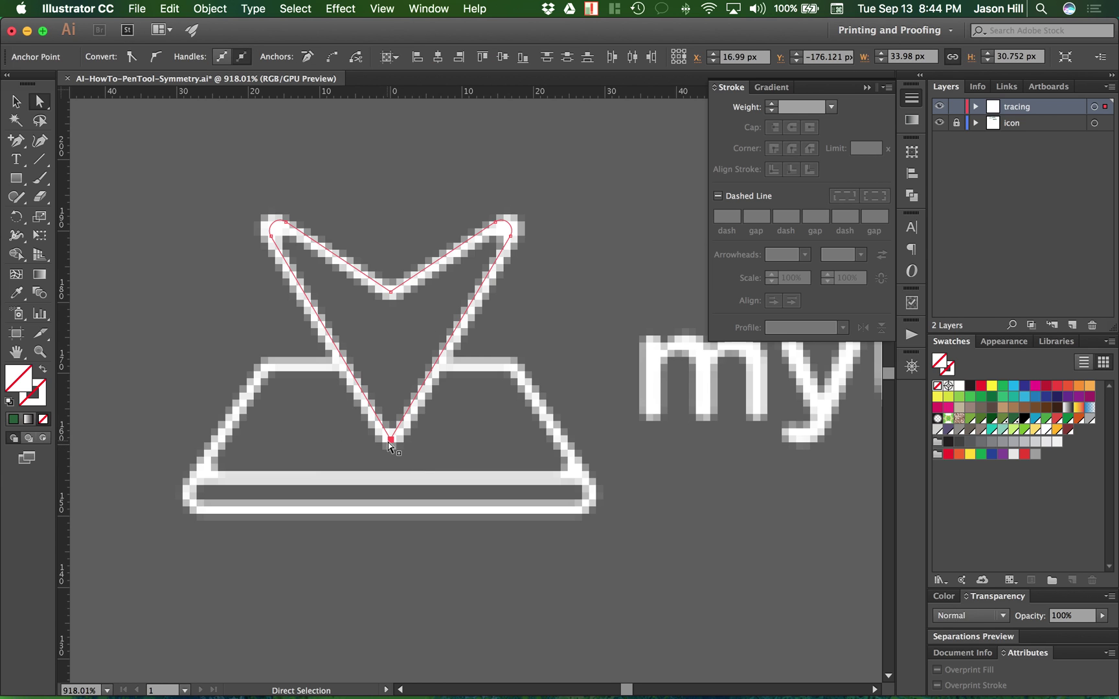
{"action": "right_click", "coordinate": [390, 446]}
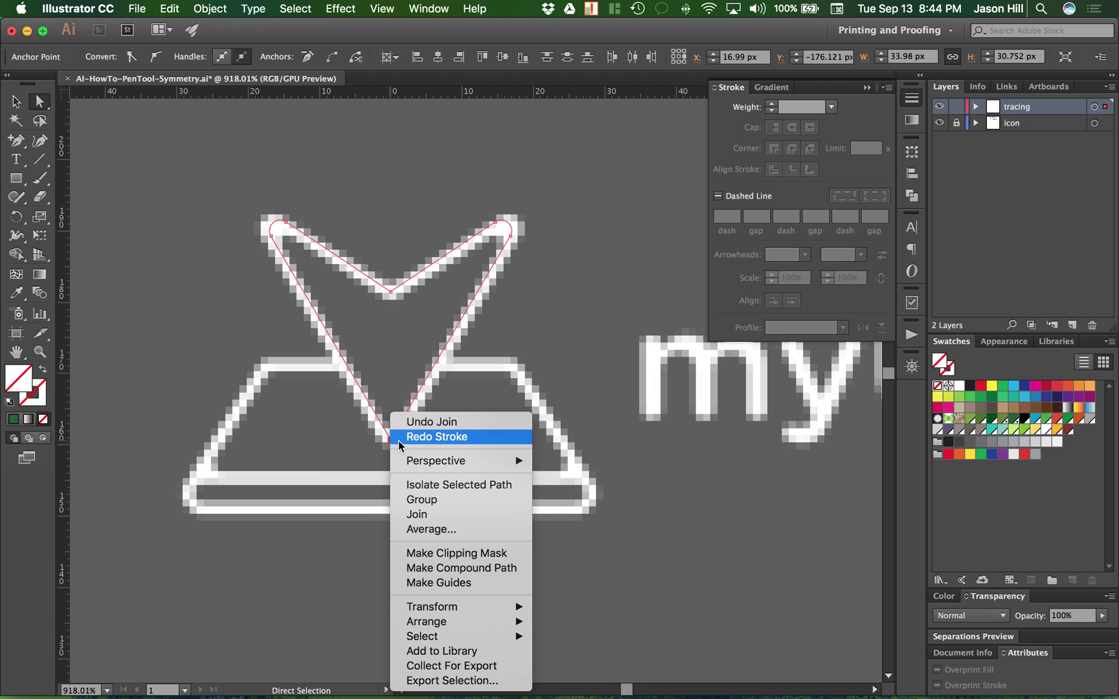
{"action": "left_click", "coordinate": [419, 516]}
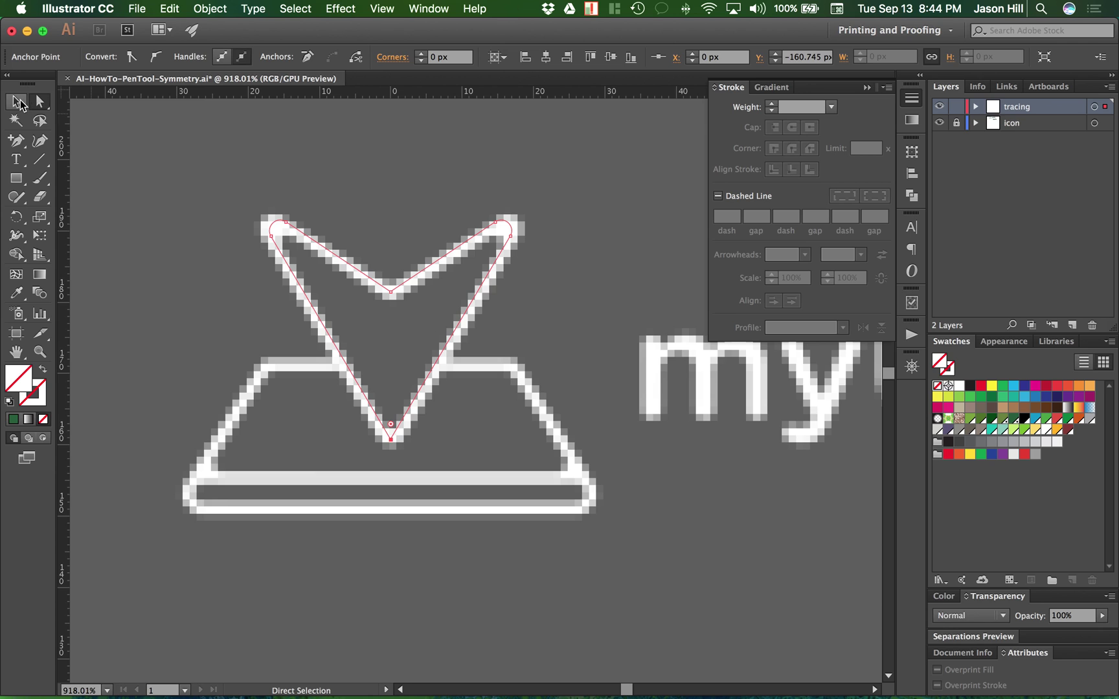
Give the V outline a 1 pt stroke and, after trying inside and outside alignment, align it to the centre of the path.
{"action": "left_click", "coordinate": [17, 102]}
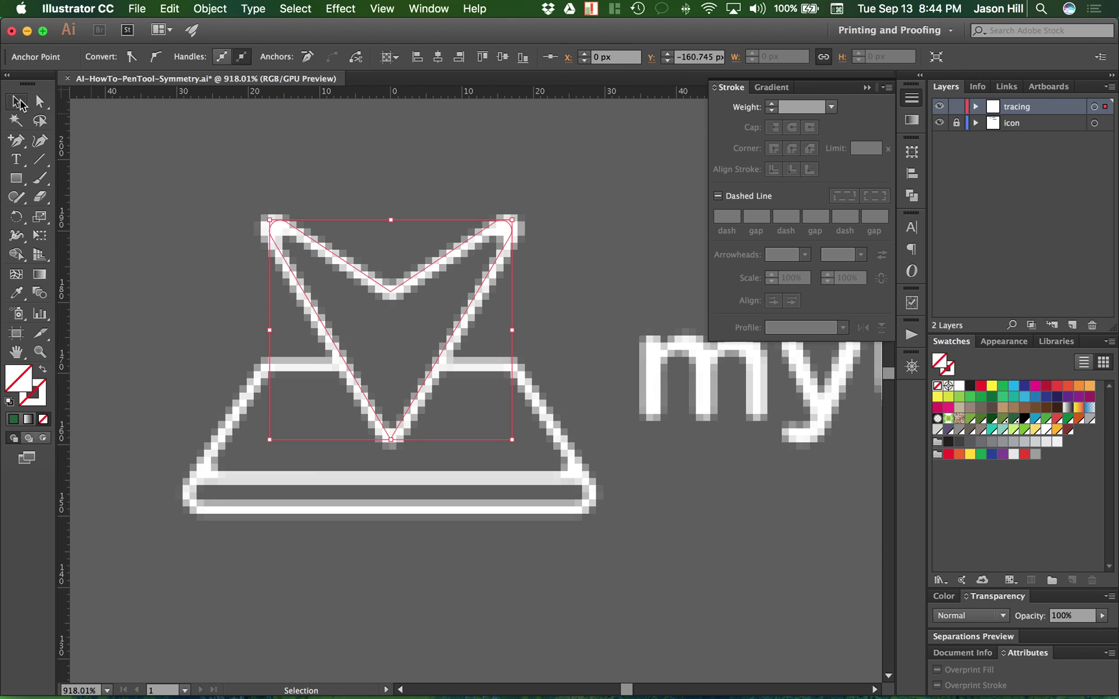
{"action": "left_click", "coordinate": [827, 110]}
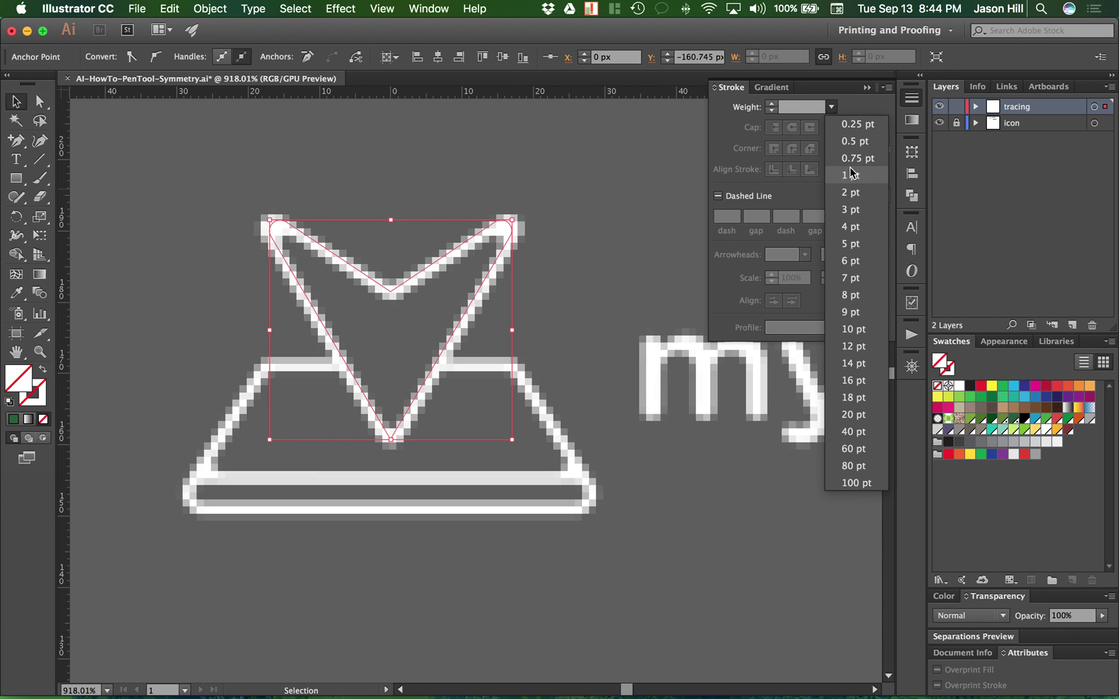
{"action": "left_click", "coordinate": [852, 173]}
{"action": "left_click", "coordinate": [793, 170]}
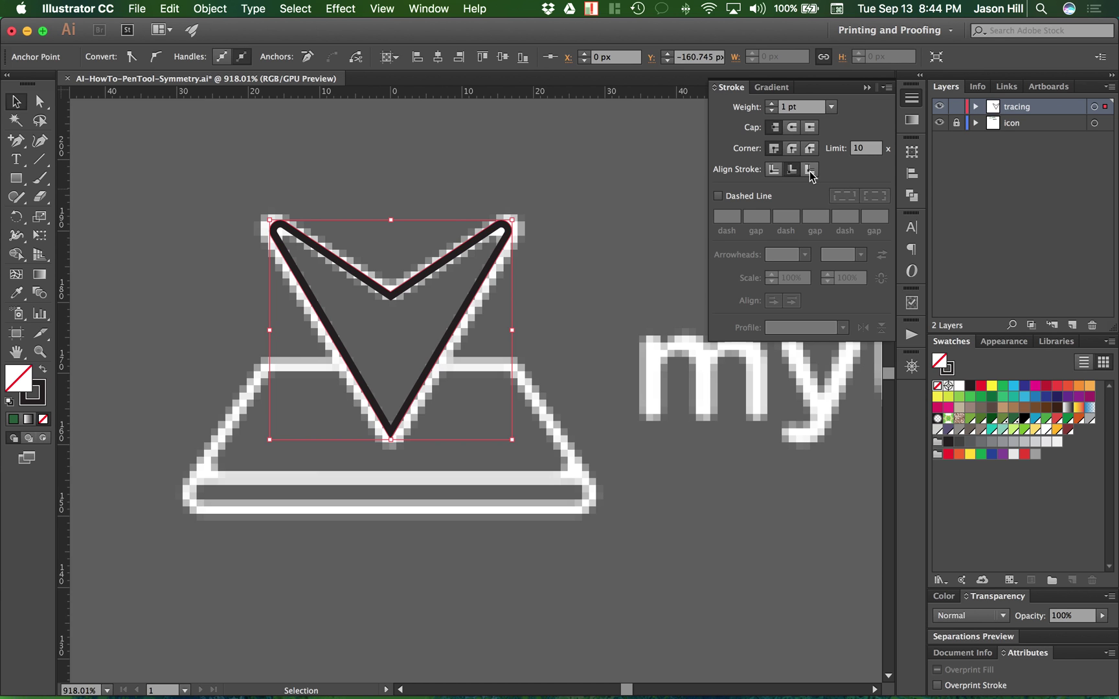
{"action": "left_click", "coordinate": [810, 171]}
{"action": "left_click", "coordinate": [772, 173]}
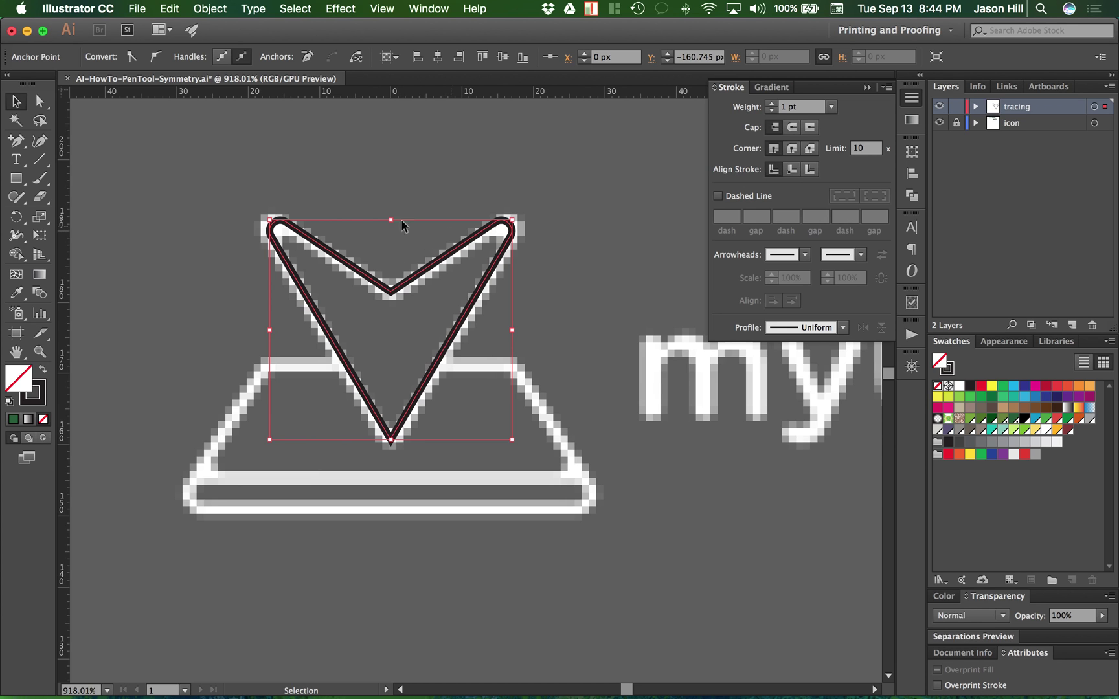
Nudge the V's bottom tip anchor down to Y about -158.74 px and round that corner to a radius of about 1.88 px.
{"action": "left_click", "coordinate": [39, 101]}
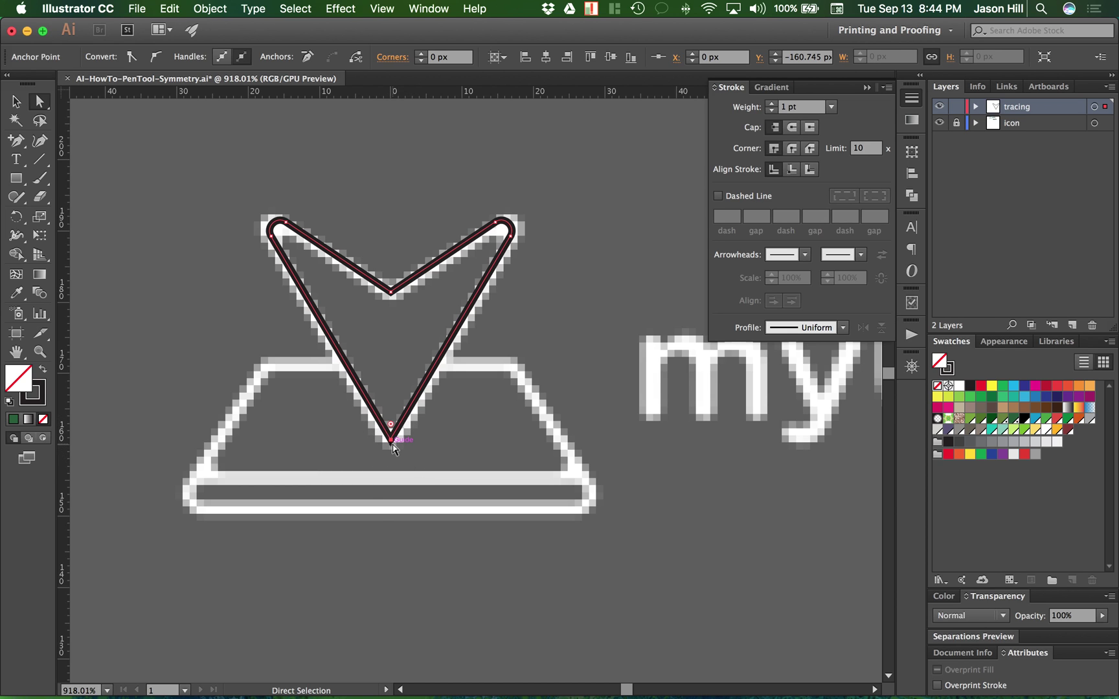
{"action": "key", "text": "Down"}
{"action": "key", "text": "Down"}
{"action": "key", "text": "Down"}
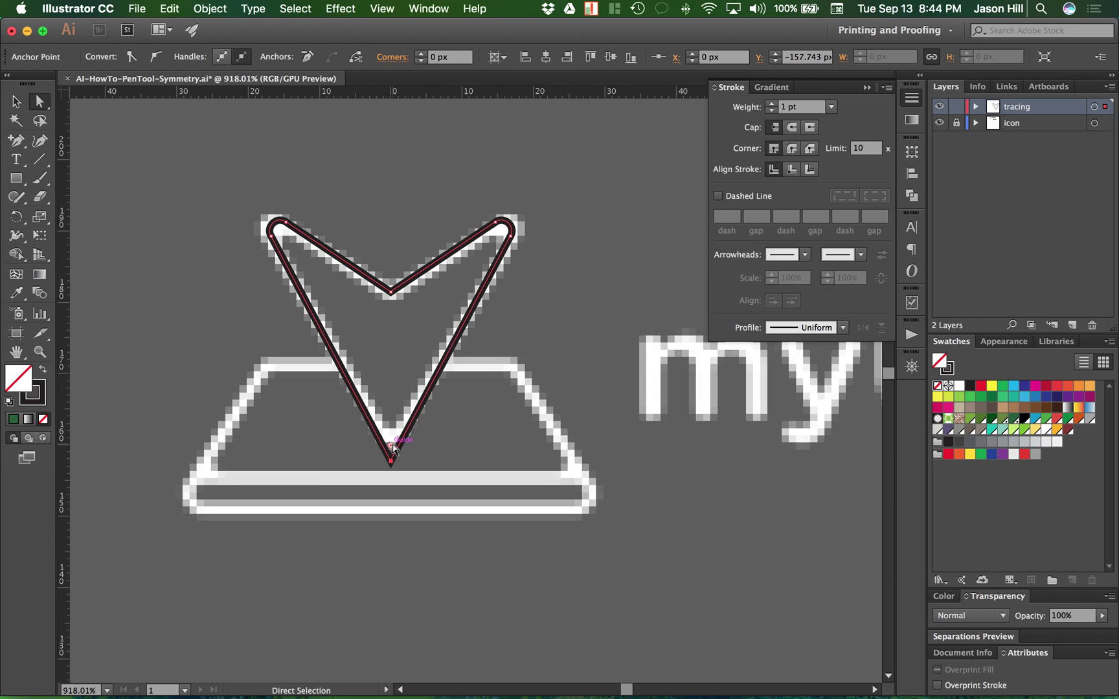
{"action": "left_click_drag", "start_coordinate": [391, 447], "coordinate": [393, 430]}
{"action": "key", "text": "super+z"}
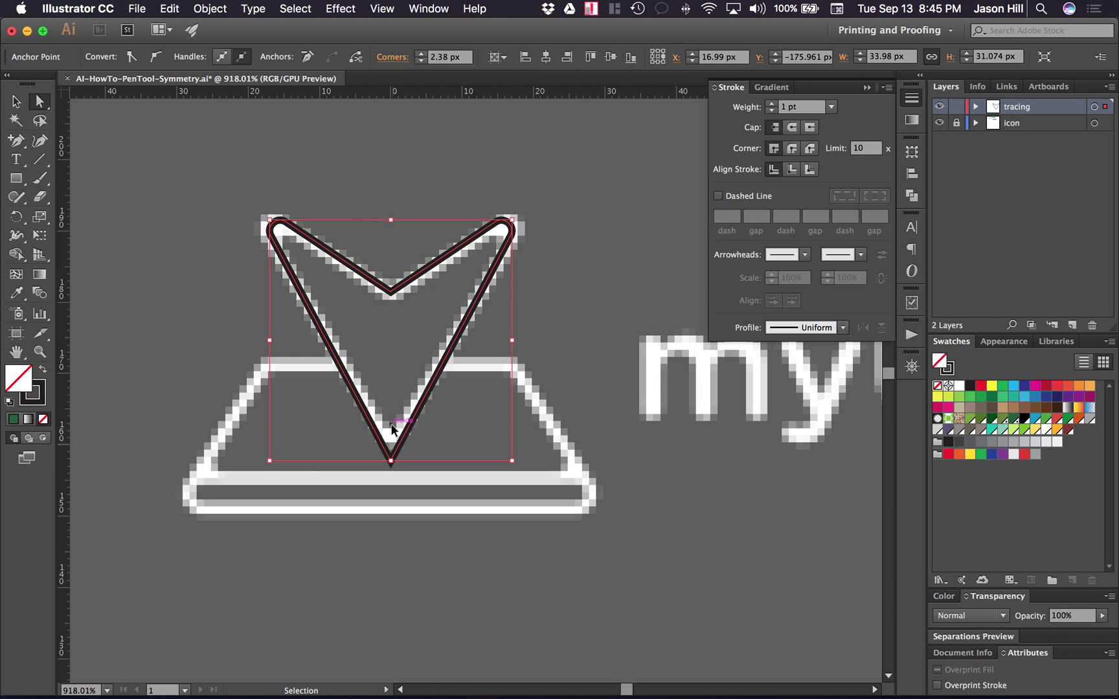
{"action": "key", "text": "super+z"}
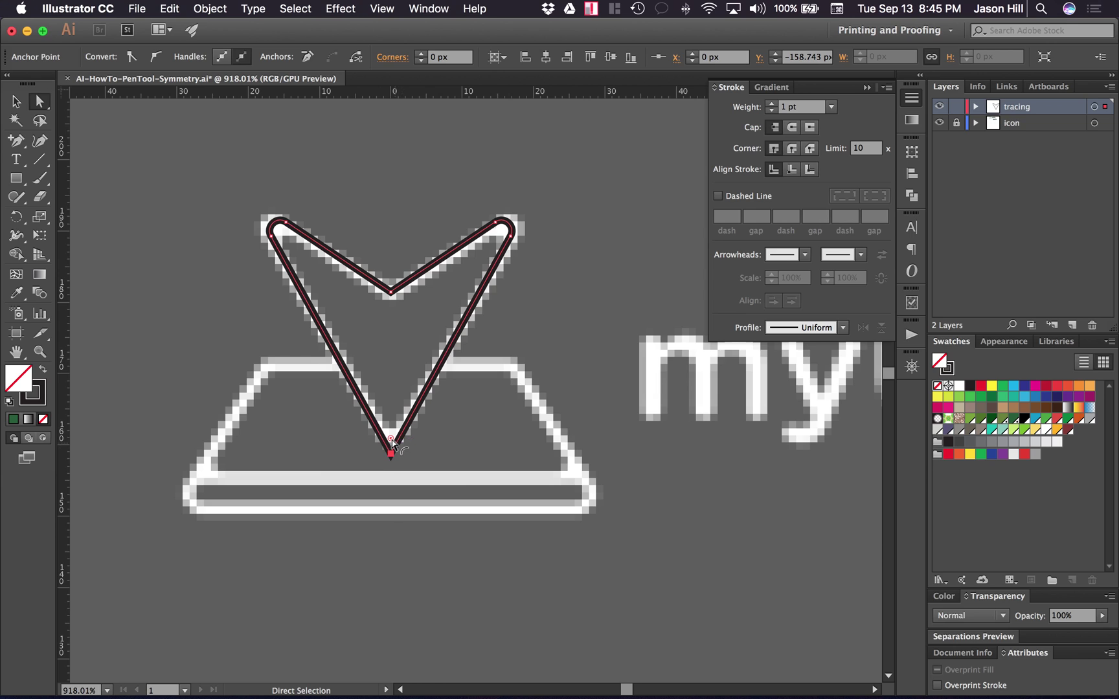
{"action": "left_click_drag", "start_coordinate": [390, 441], "coordinate": [390, 427]}
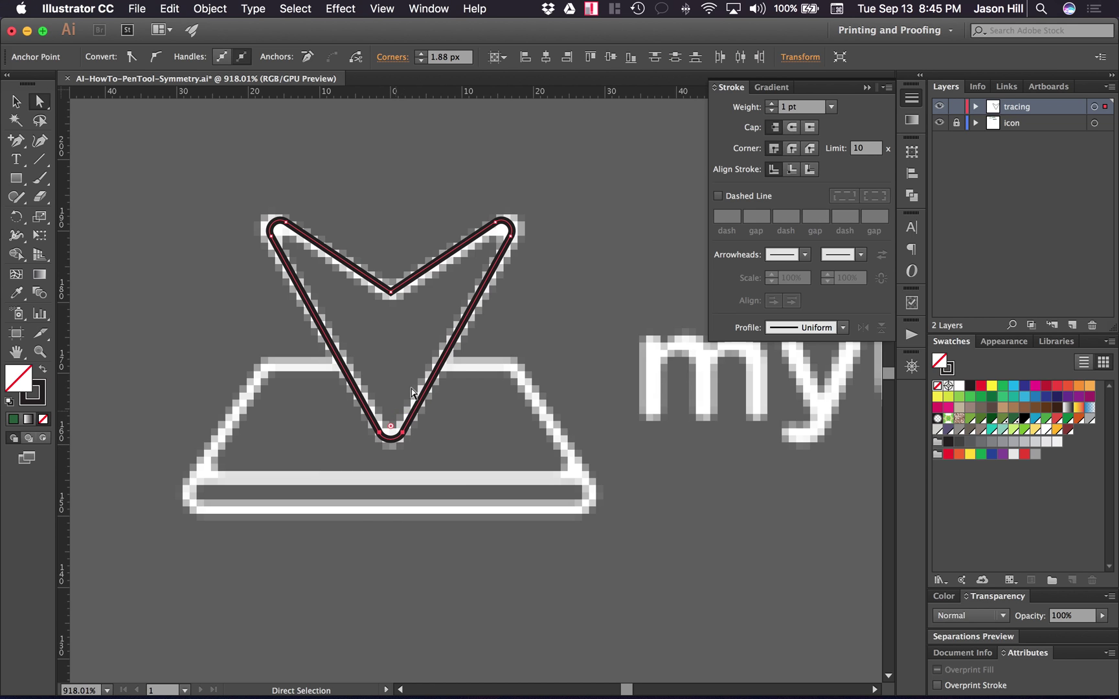
Nudge the V's upper centre notch anchor down to Y about -180.43 px and round its corner to about 2.71 px.
{"action": "left_click", "coordinate": [391, 293]}
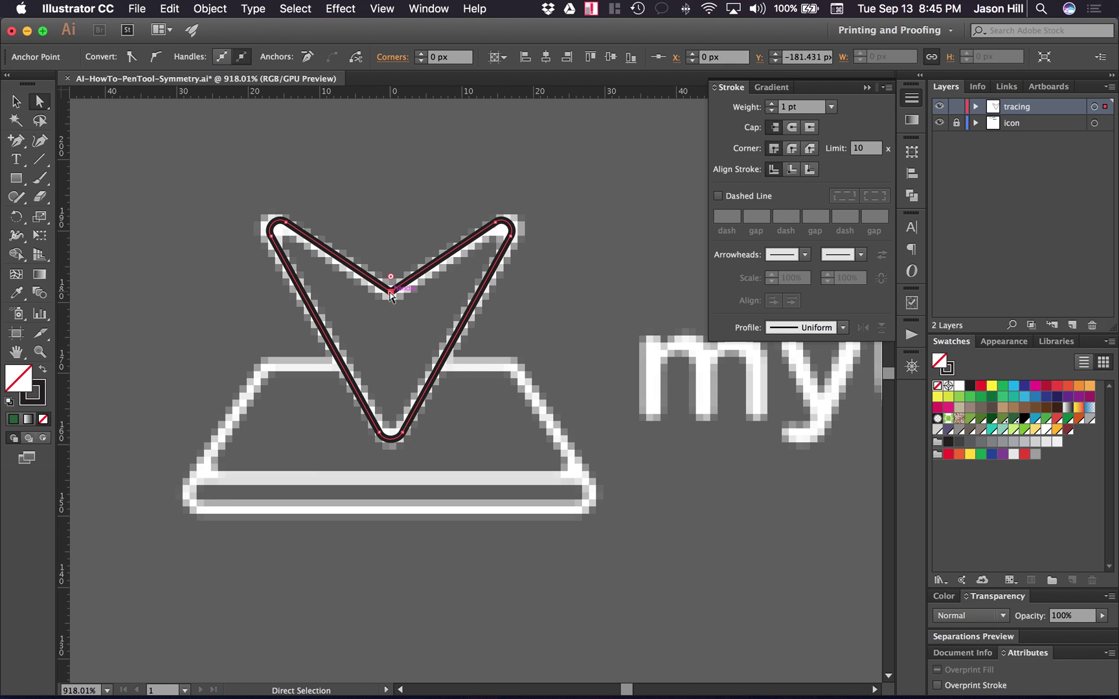
{"action": "key", "text": "Down"}
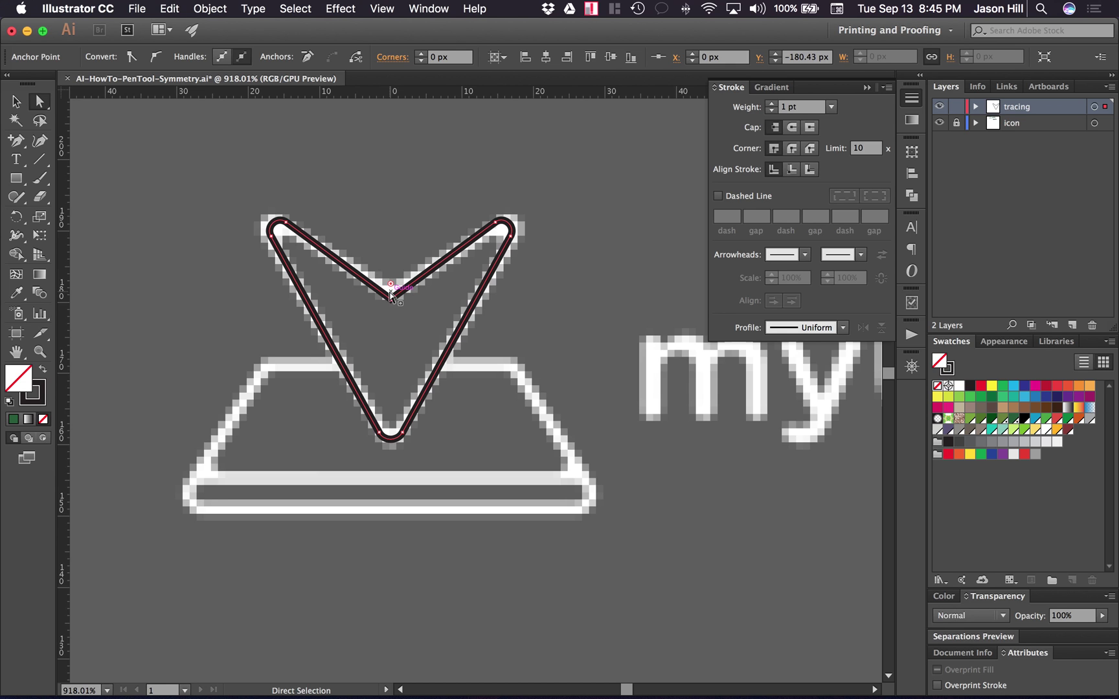
{"action": "scroll", "coordinate": [391, 293], "scroll_direction": "up", "scroll_amount": 3}
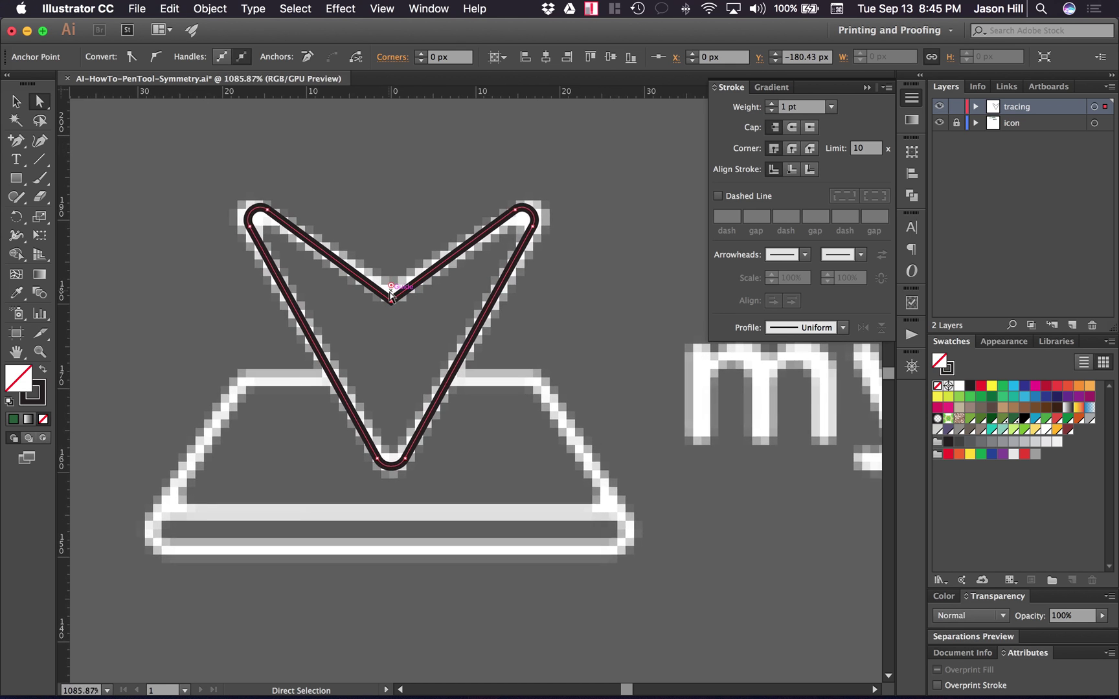
{"action": "left_click_drag", "start_coordinate": [393, 287], "coordinate": [393, 275]}
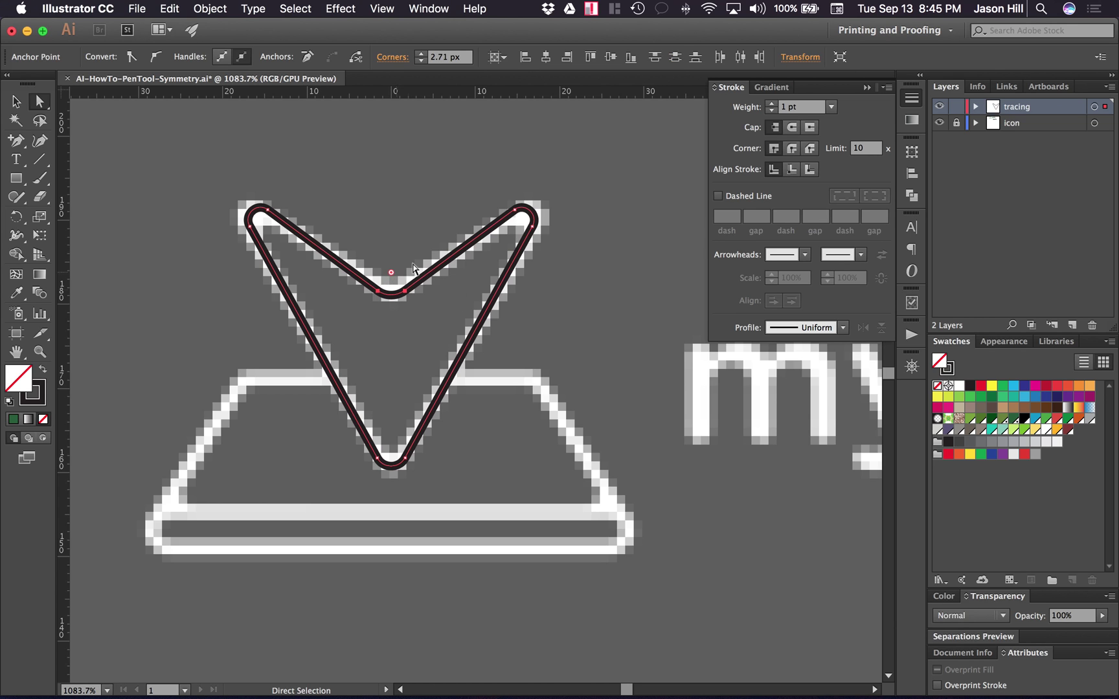
Hide the icon layer to inspect the deselected V outline on its own, and show the layer again.
{"action": "key", "text": "v"}
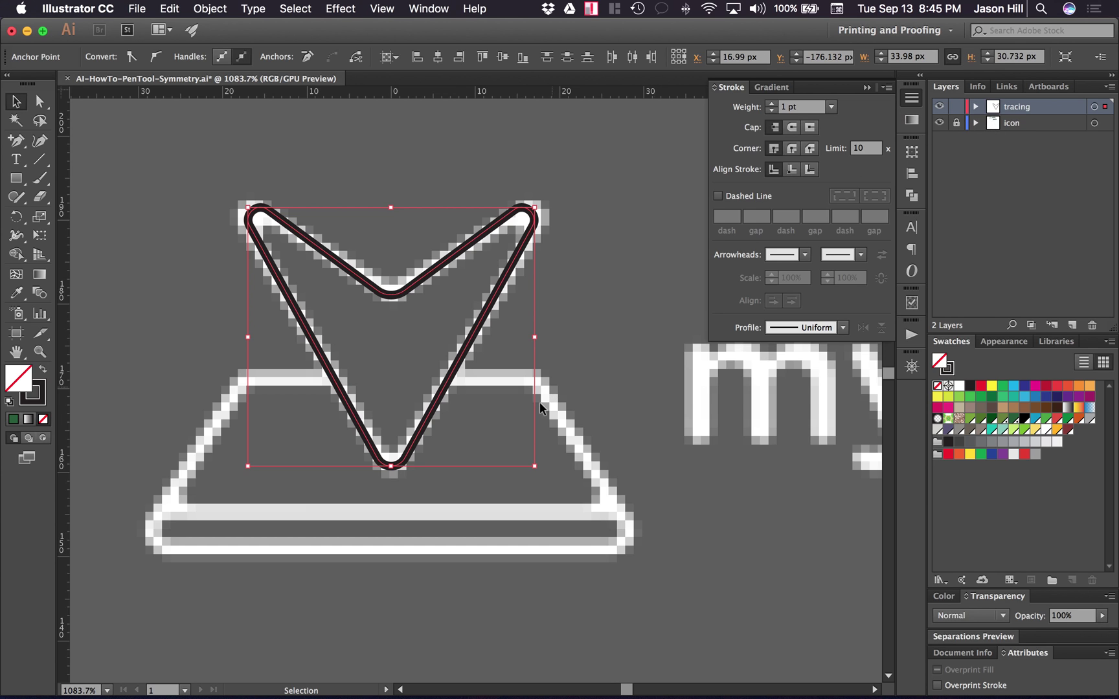
{"action": "left_click", "coordinate": [942, 124]}
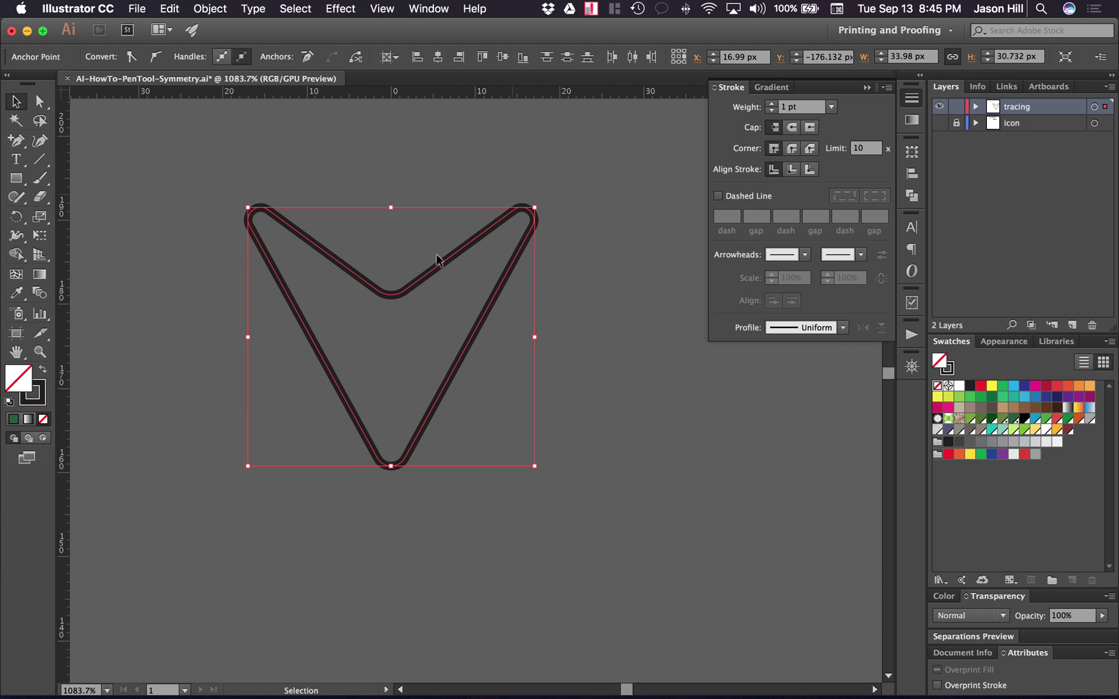
{"action": "left_click", "coordinate": [605, 343]}
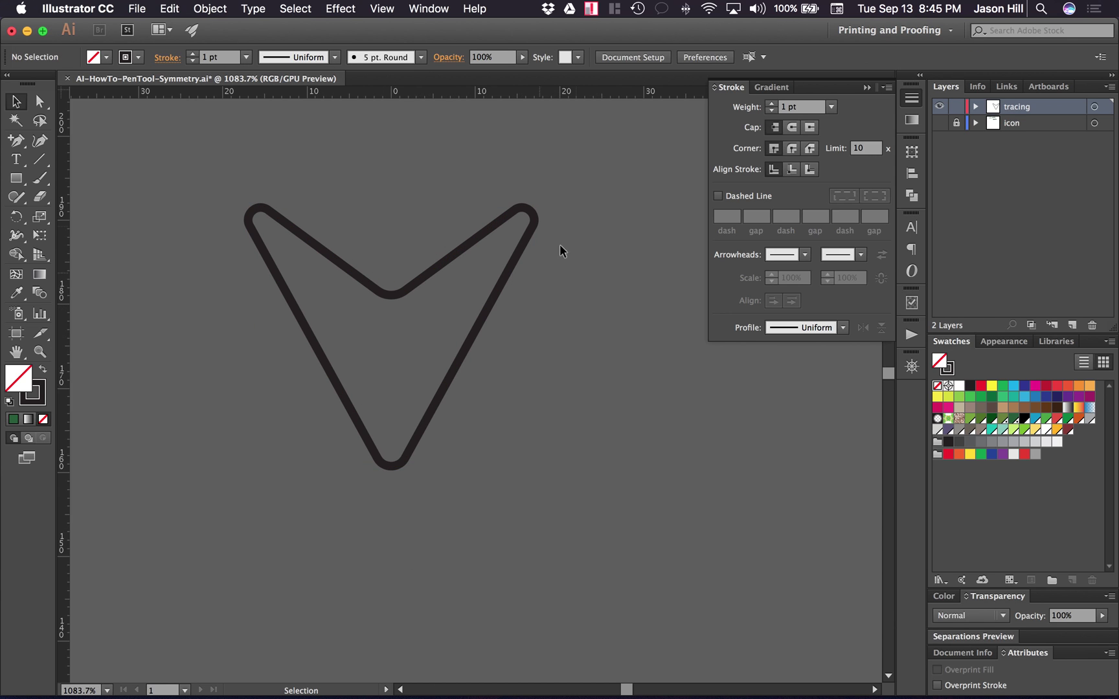
{"action": "left_click", "coordinate": [940, 122]}
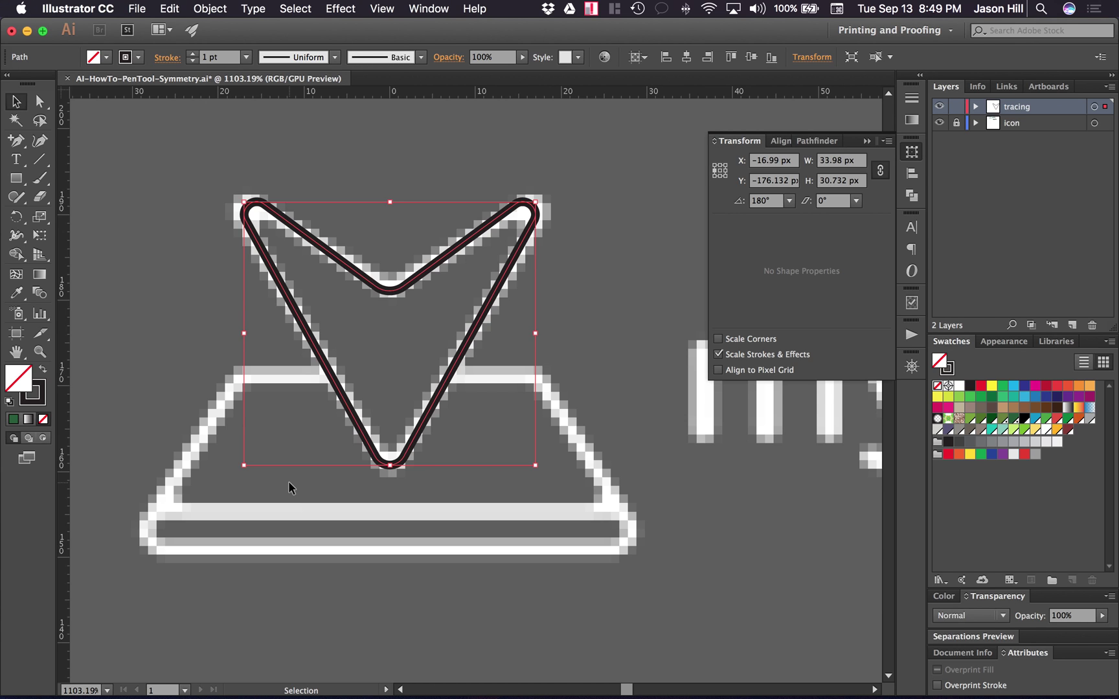
Remove the stroke from the V outline and deselect it.
{"action": "key", "text": "super+F10"}
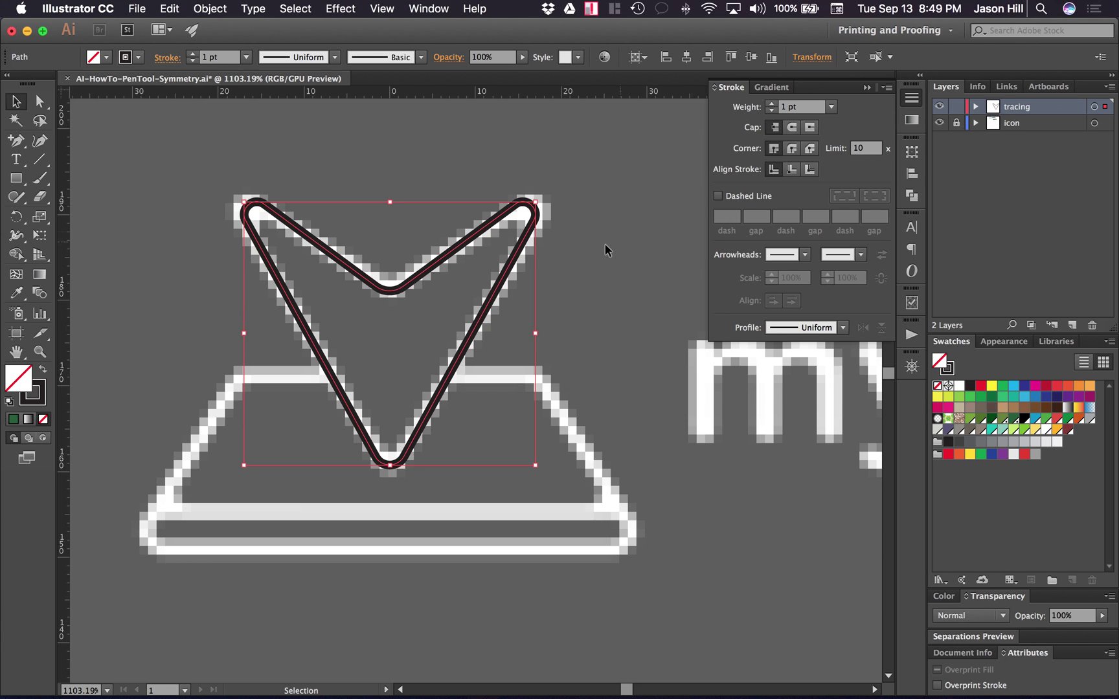
{"action": "left_click", "coordinate": [945, 372]}
{"action": "key", "text": "slash"}
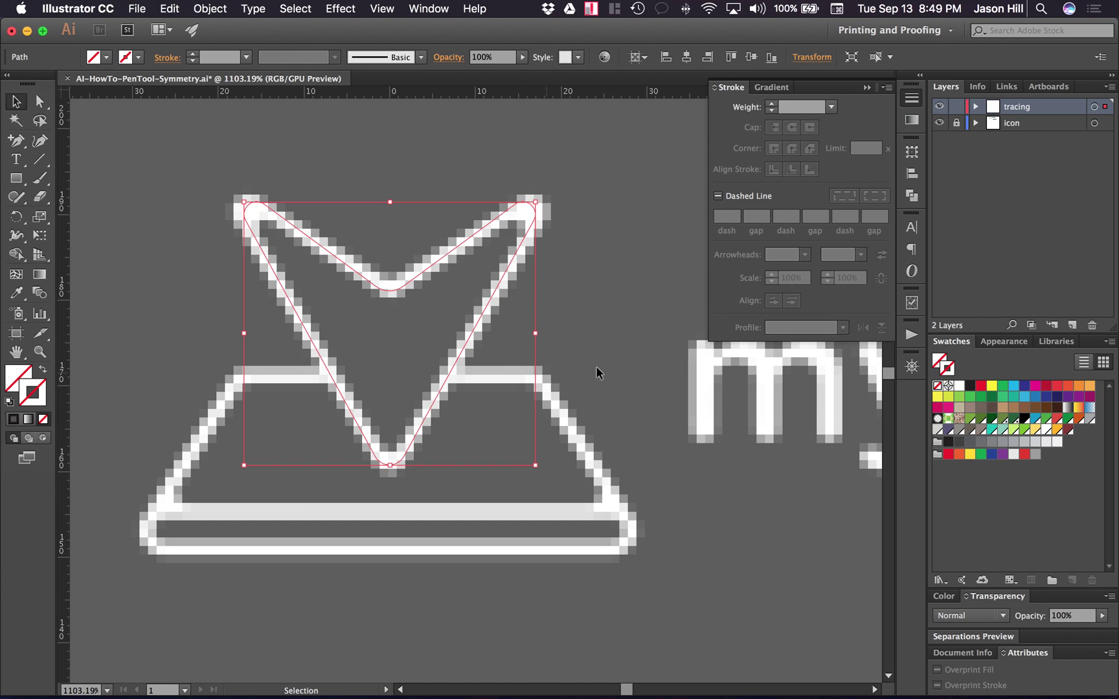
{"action": "left_click", "coordinate": [618, 357]}
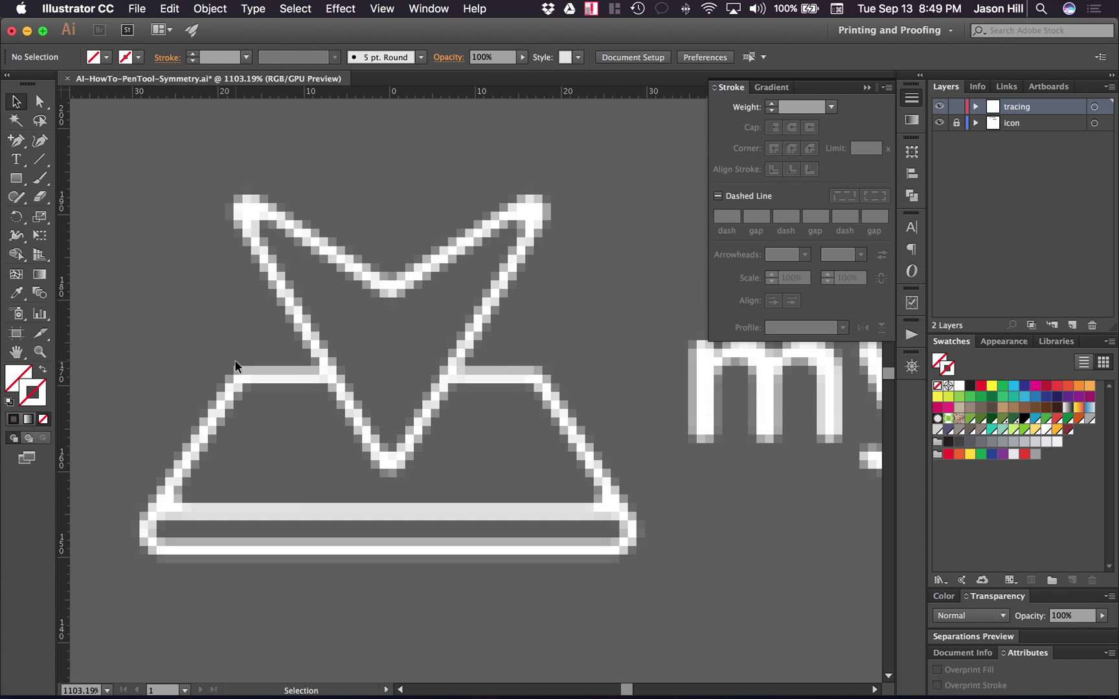
Draw the left half of the icon's base as a closed four-point Pen path about 30.8 px wide, with its straight inner edge on the centre line.
{"action": "key", "text": "plus"}
{"action": "left_click", "coordinate": [17, 141]}
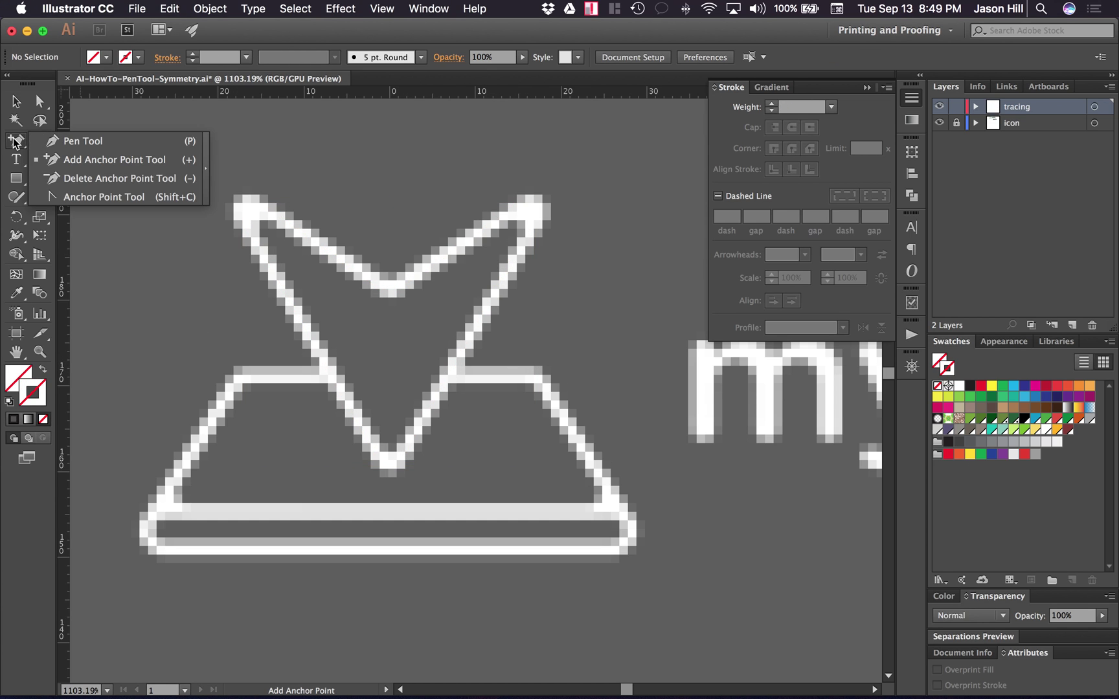
{"action": "left_click", "coordinate": [91, 143]}
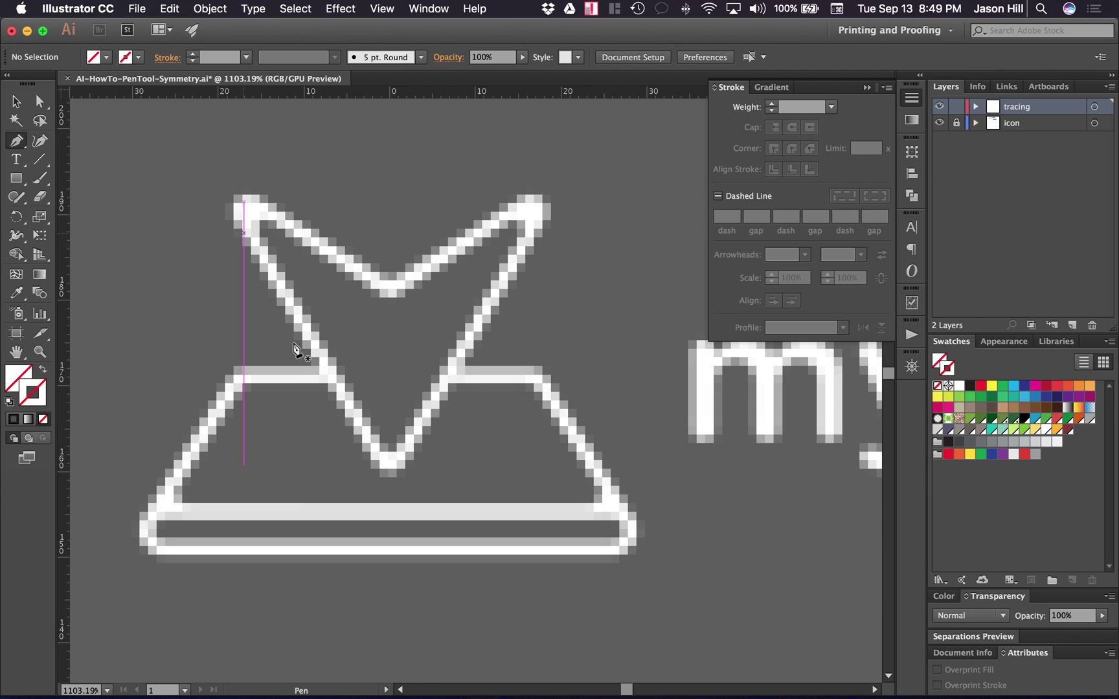
{"action": "left_click", "coordinate": [389, 375]}
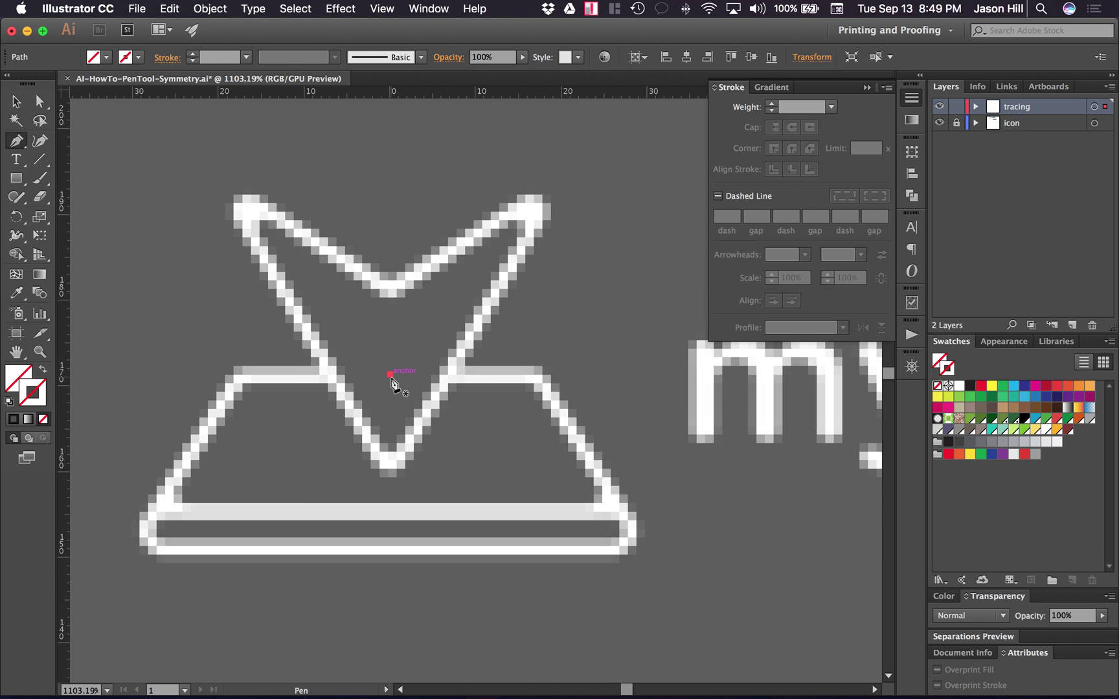
{"action": "left_click", "coordinate": [244, 375]}
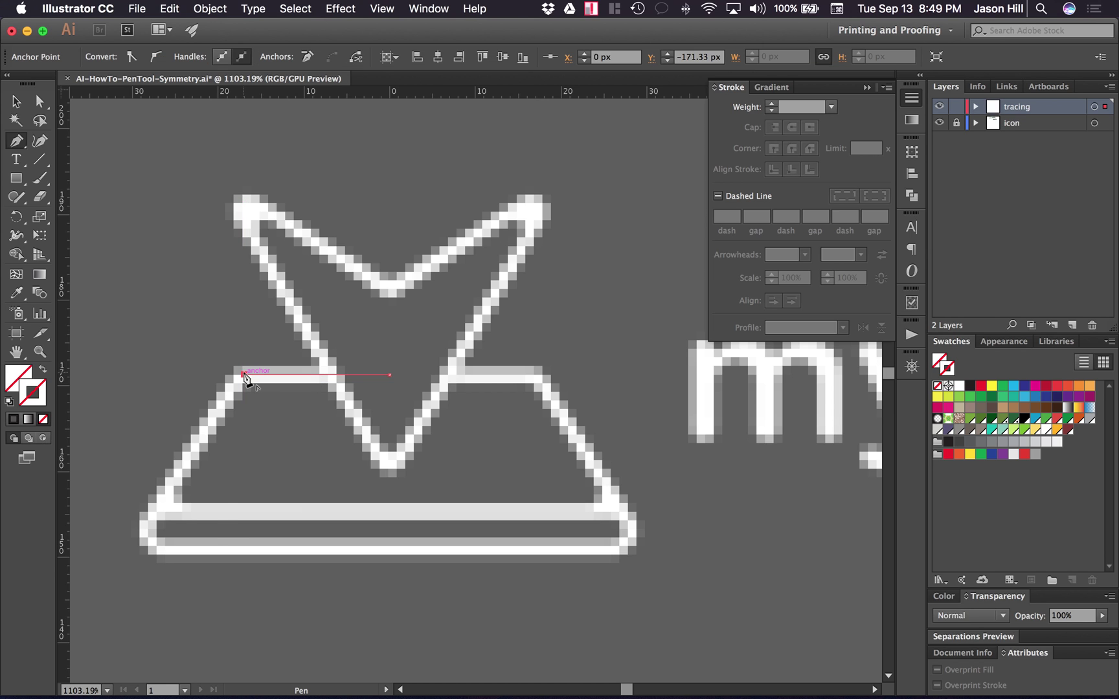
{"action": "left_click", "coordinate": [125, 550]}
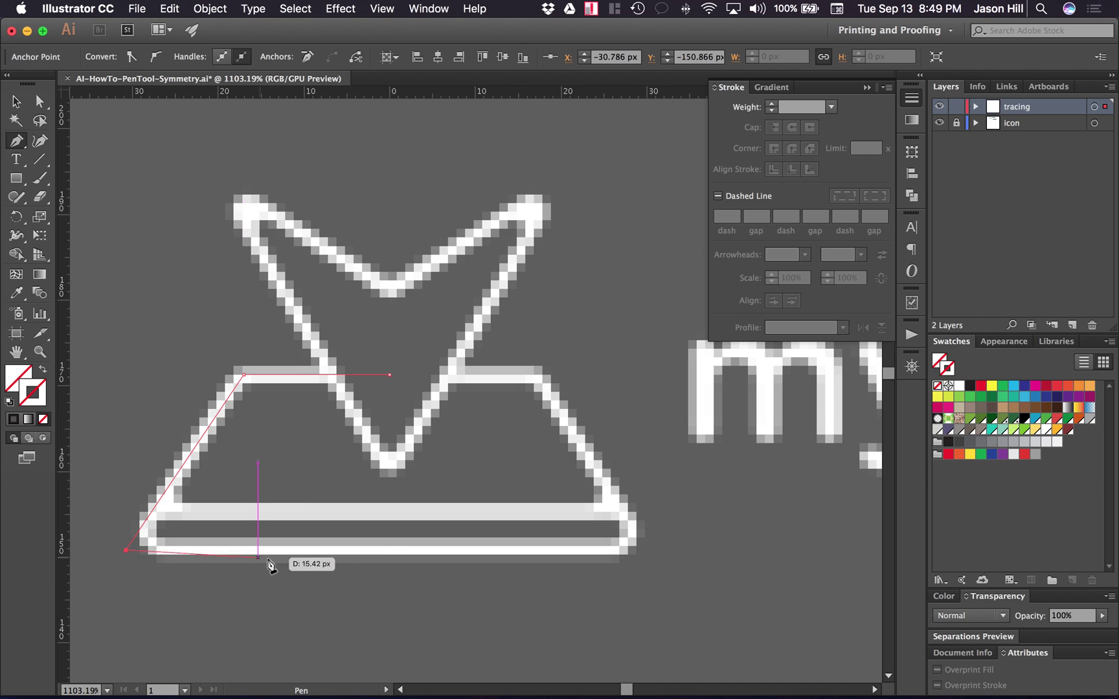
{"action": "left_click", "coordinate": [389, 550]}
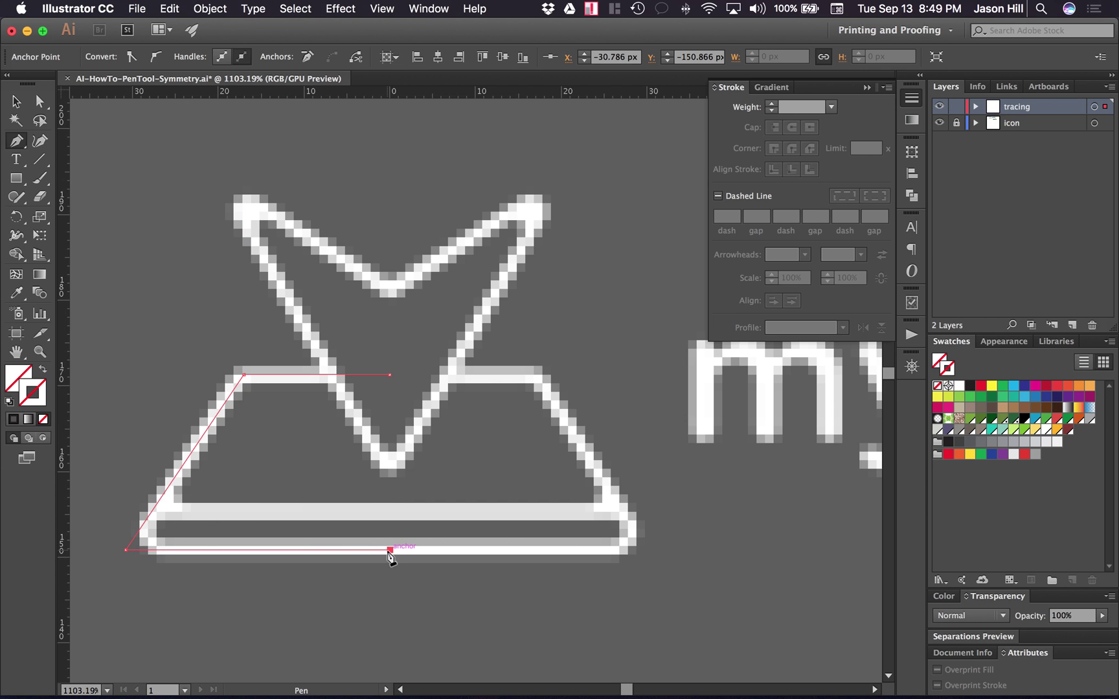
{"action": "left_click", "coordinate": [390, 375]}
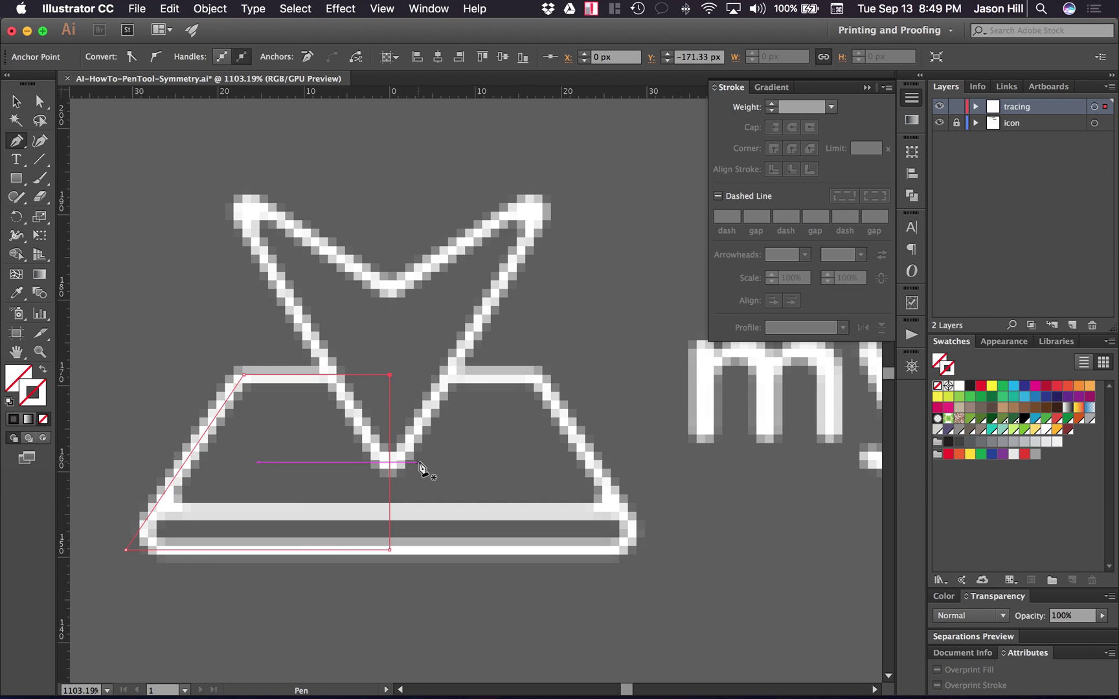
Set the Y position of the half-base's two upper anchors, at the centre line and the outer corner, to -171 px.
{"action": "key", "text": "a"}
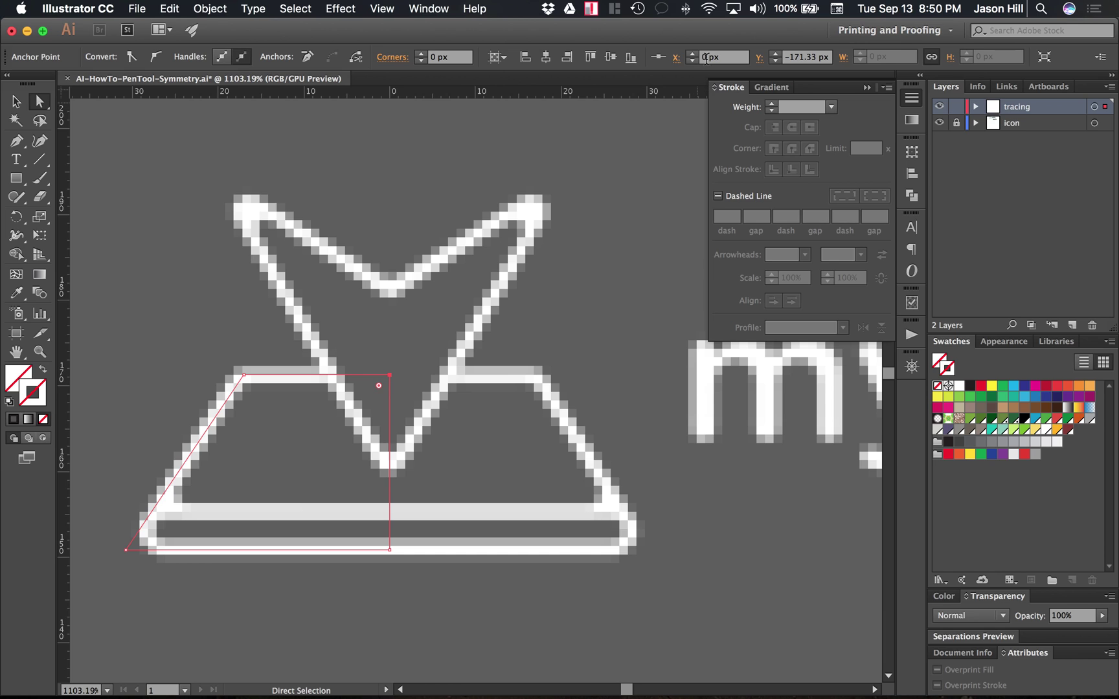
{"action": "left_click", "coordinate": [389, 550]}
{"action": "left_click", "coordinate": [390, 375]}
{"action": "left_click_drag", "start_coordinate": [803, 57], "coordinate": [815, 57]}
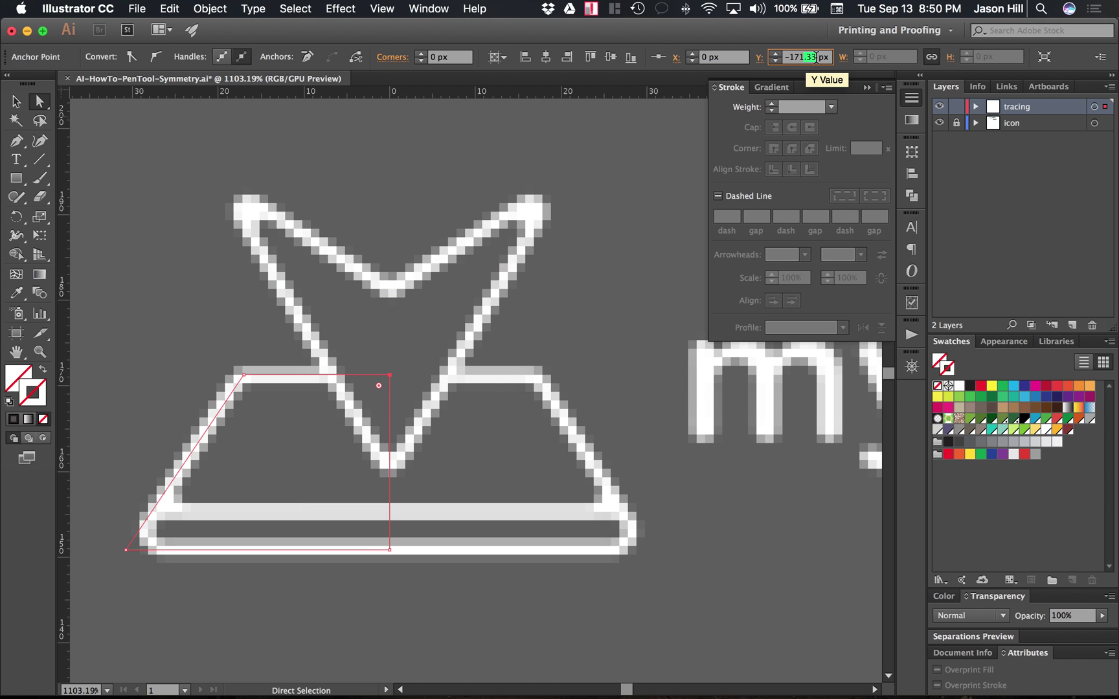
{"action": "key", "text": "BackSpace"}
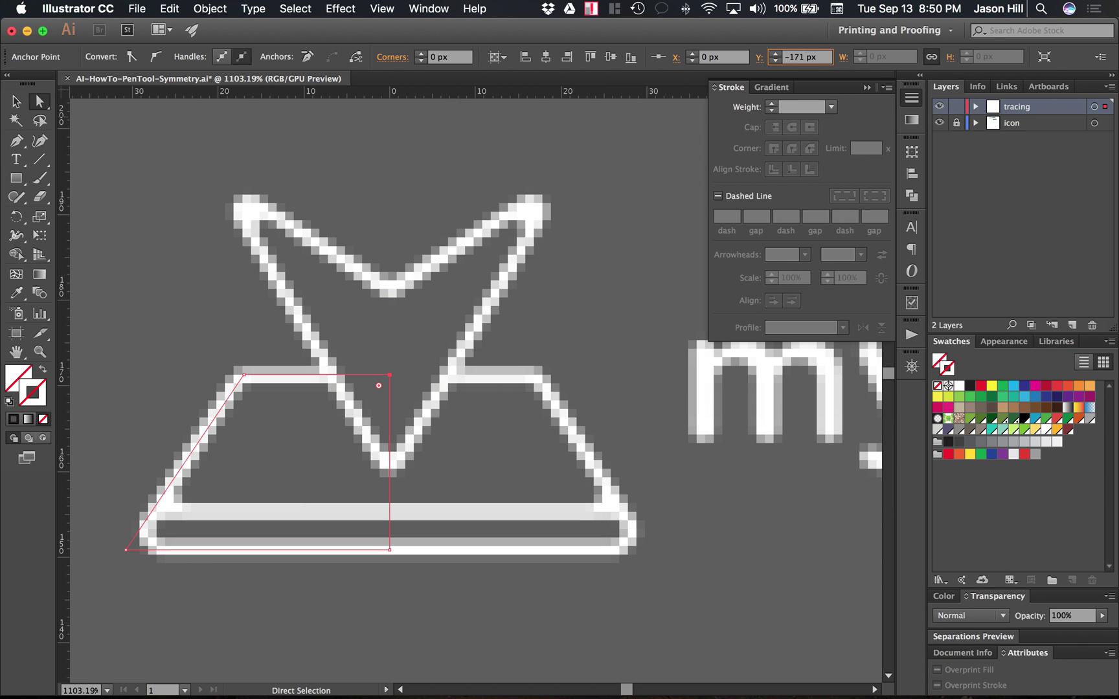
{"action": "key", "text": "Return"}
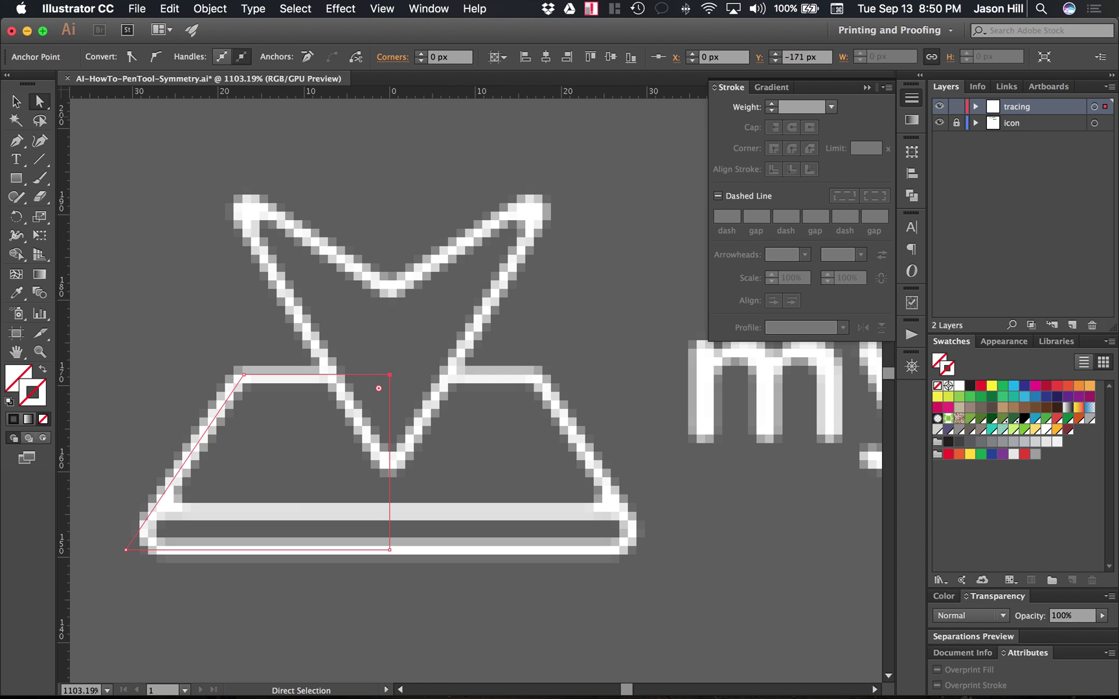
{"action": "left_click", "coordinate": [245, 376]}
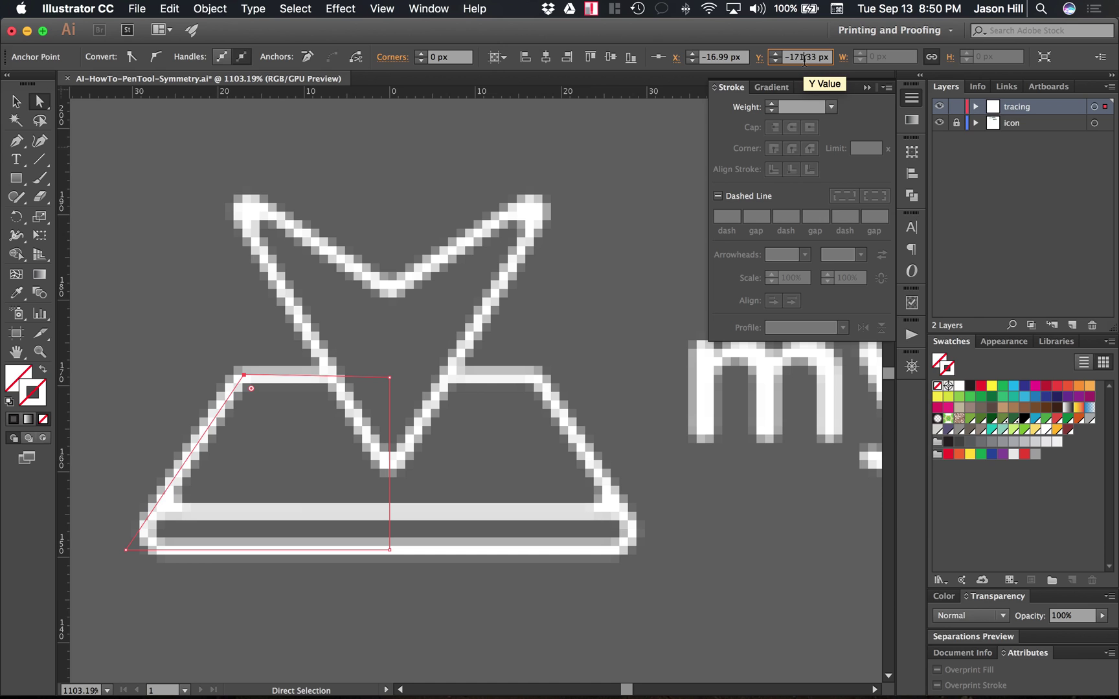
{"action": "left_click_drag", "start_coordinate": [803, 59], "coordinate": [814, 60]}
{"action": "key", "text": "BackSpace"}
{"action": "key", "text": "Return"}
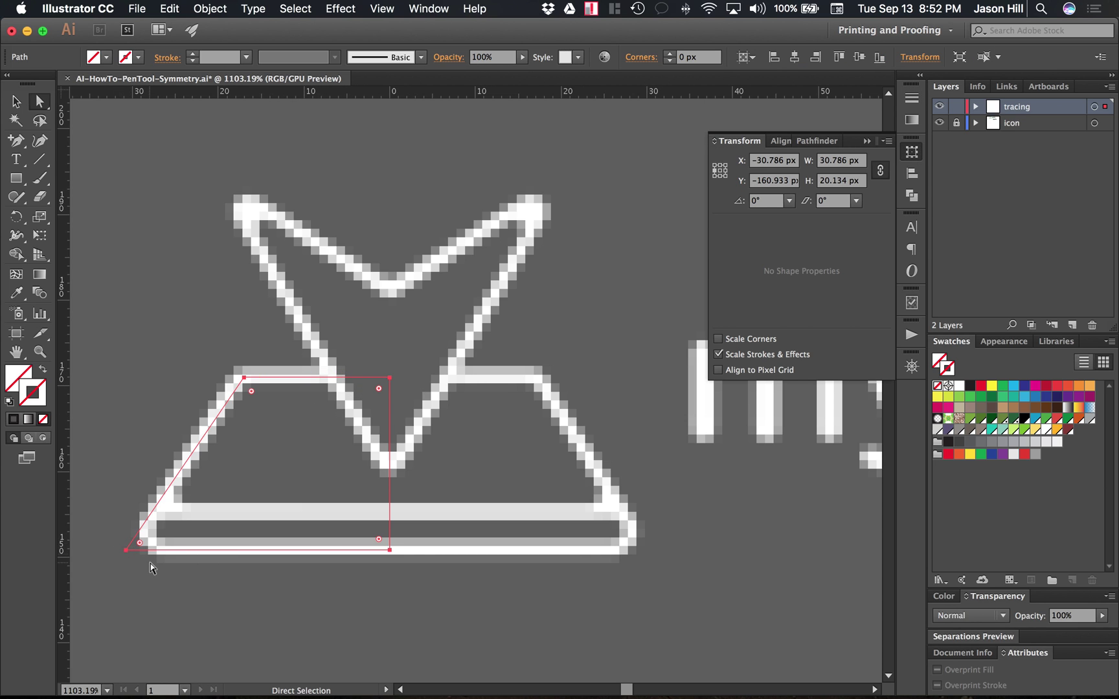
Round the half-base's lower outer corner to a radius of about 2.47 px.
{"action": "left_click", "coordinate": [126, 551]}
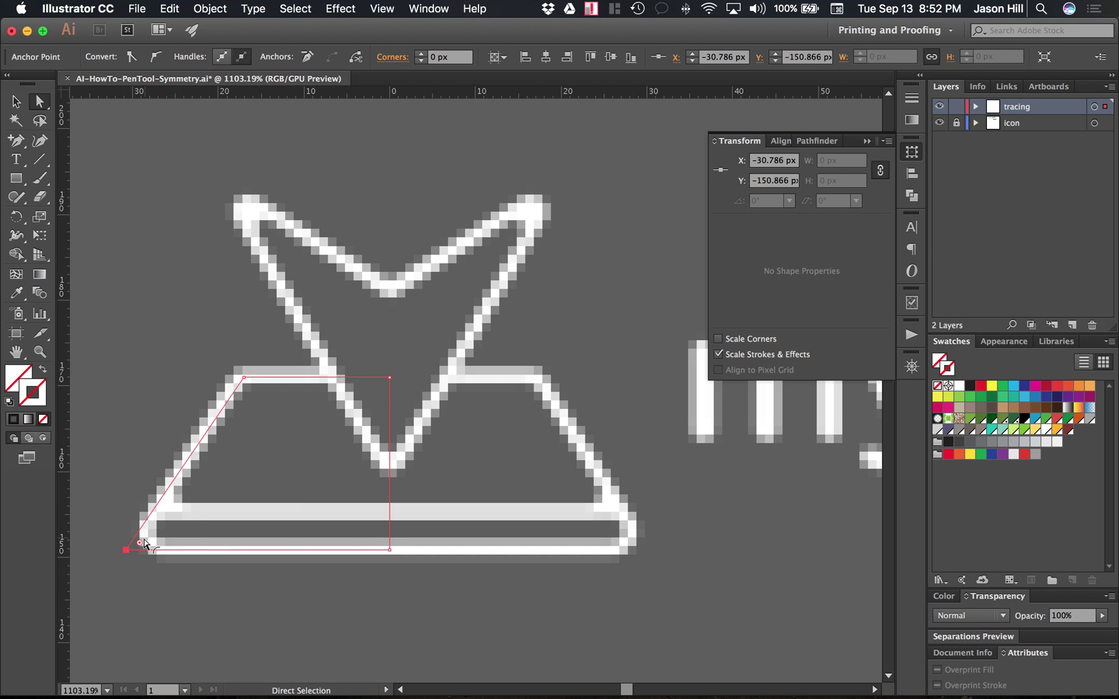
{"action": "left_click_drag", "start_coordinate": [140, 543], "coordinate": [168, 533]}
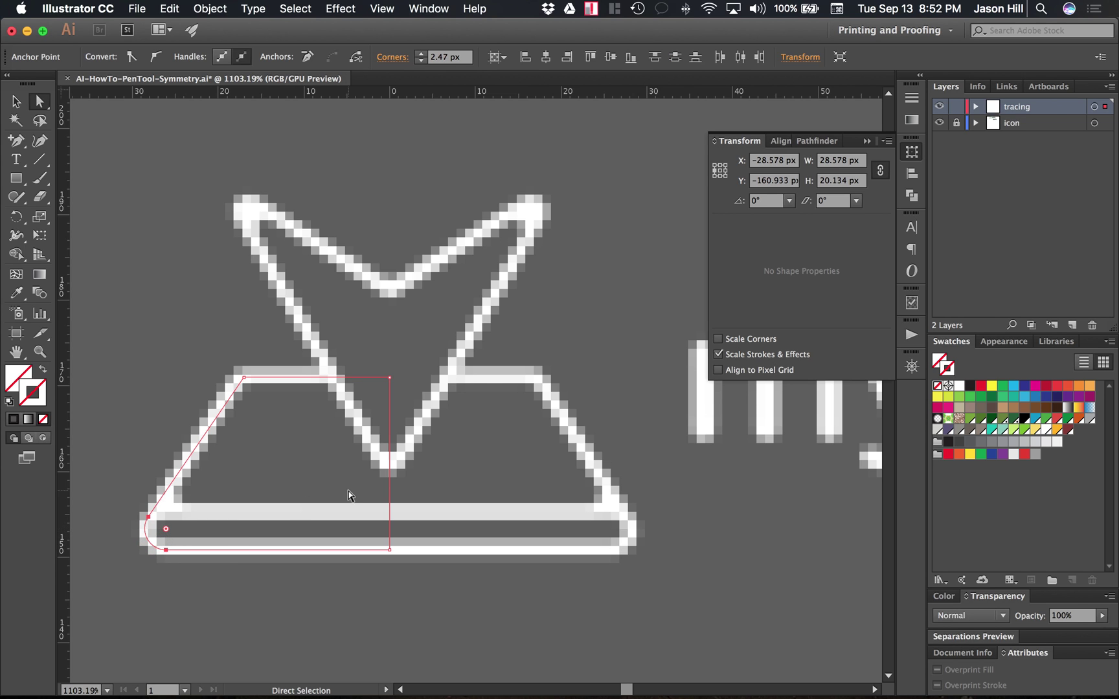
Duplicate the left half-base horizontally to the other side of the centre line and reflect the copy across the vertical axis.
{"action": "key", "text": "v"}
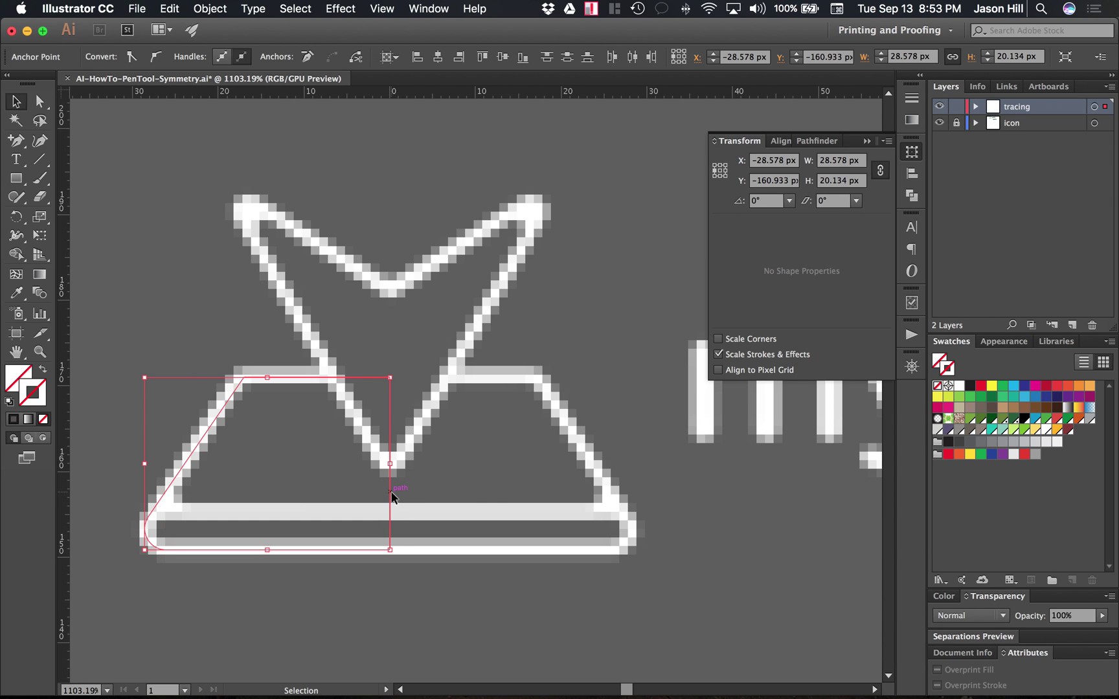
{"action": "left_click_drag", "start_coordinate": [391, 496], "coordinate": [684, 524]}
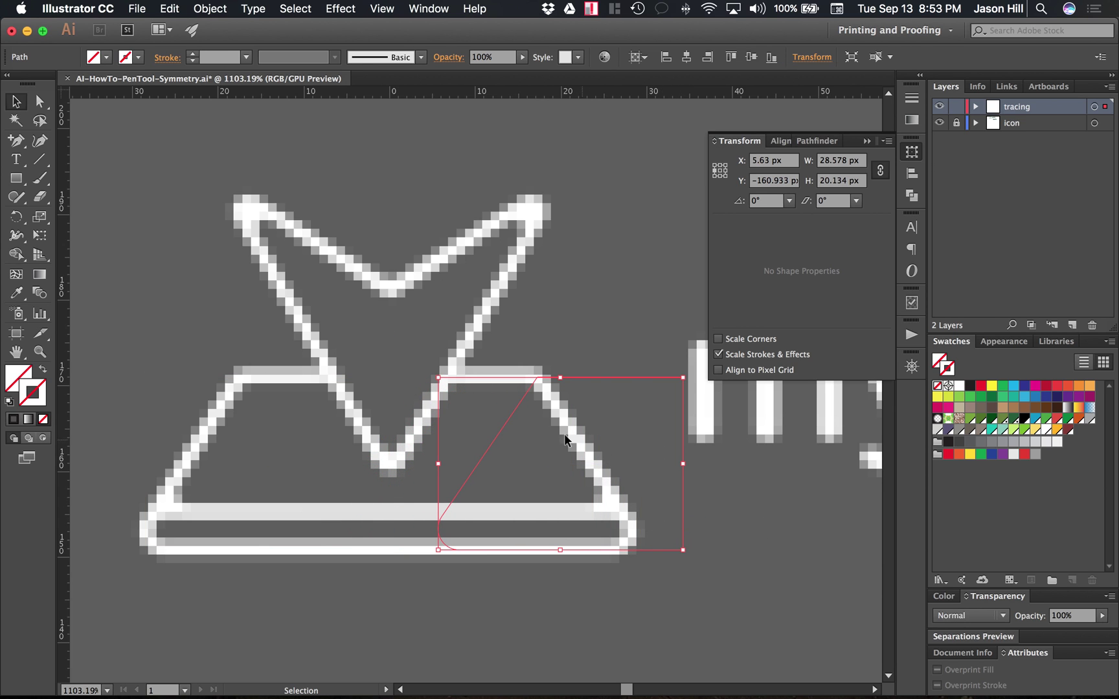
{"action": "right_click", "coordinate": [502, 429]}
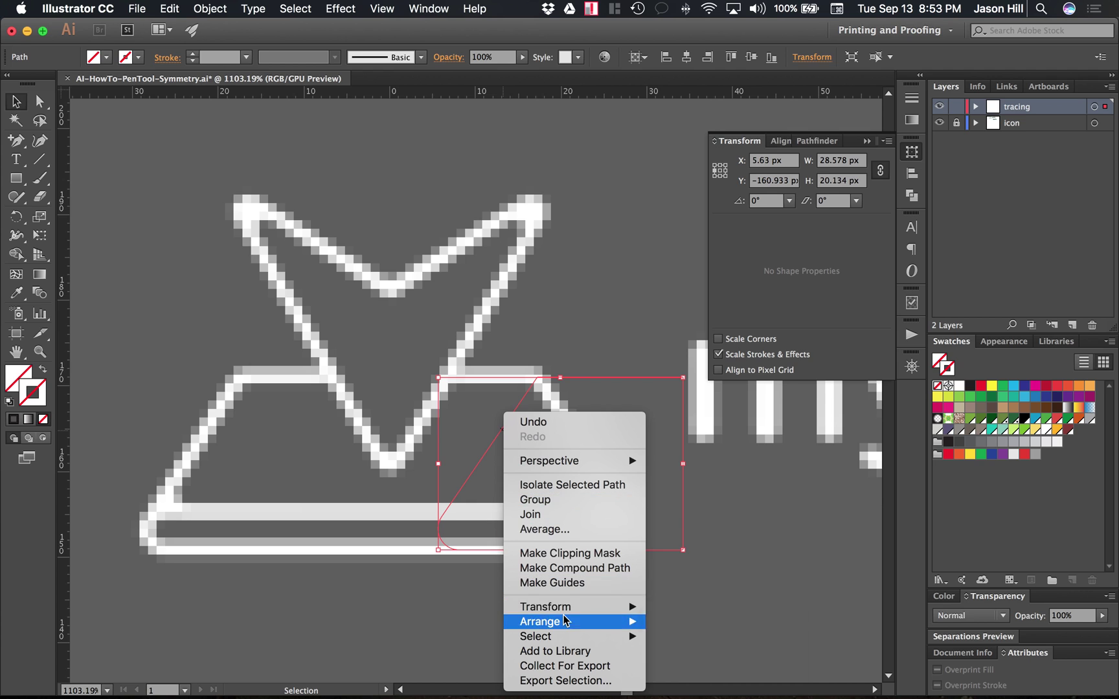
{"action": "mouse_move", "coordinate": [569, 607]}
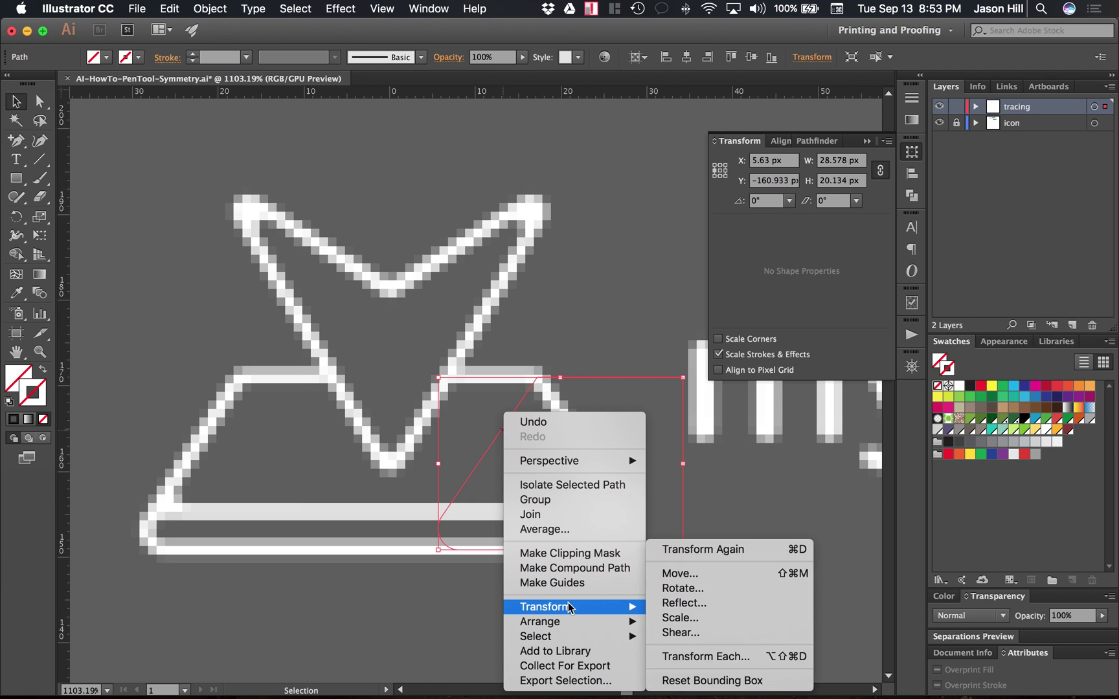
{"action": "left_click", "coordinate": [685, 604]}
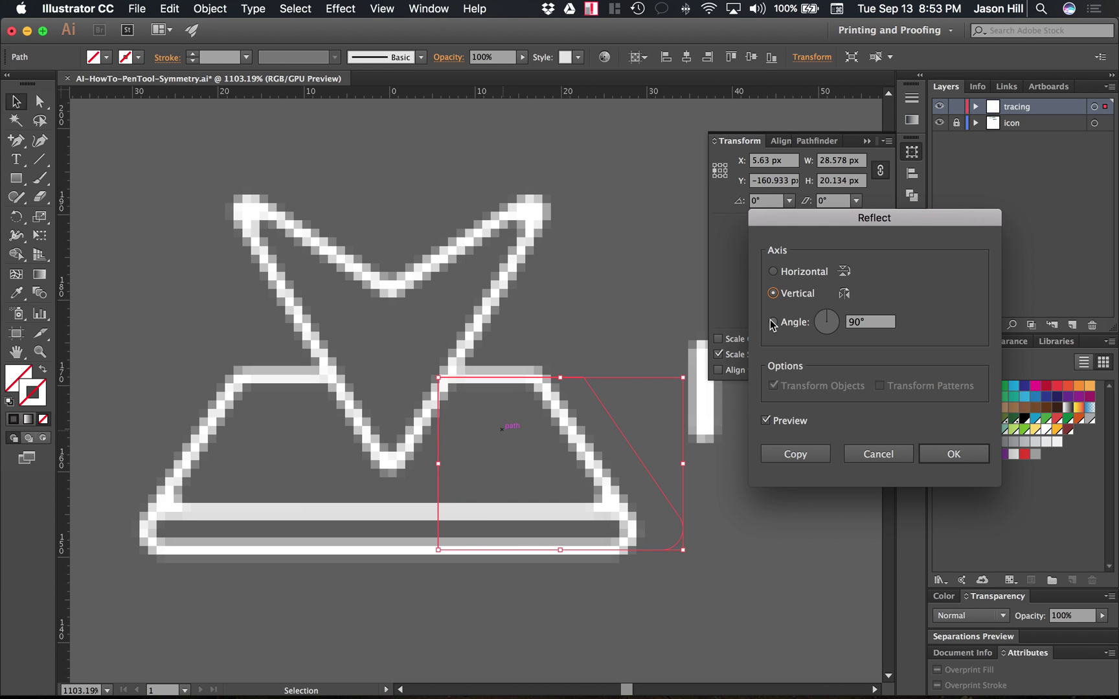
{"action": "left_click", "coordinate": [969, 454]}
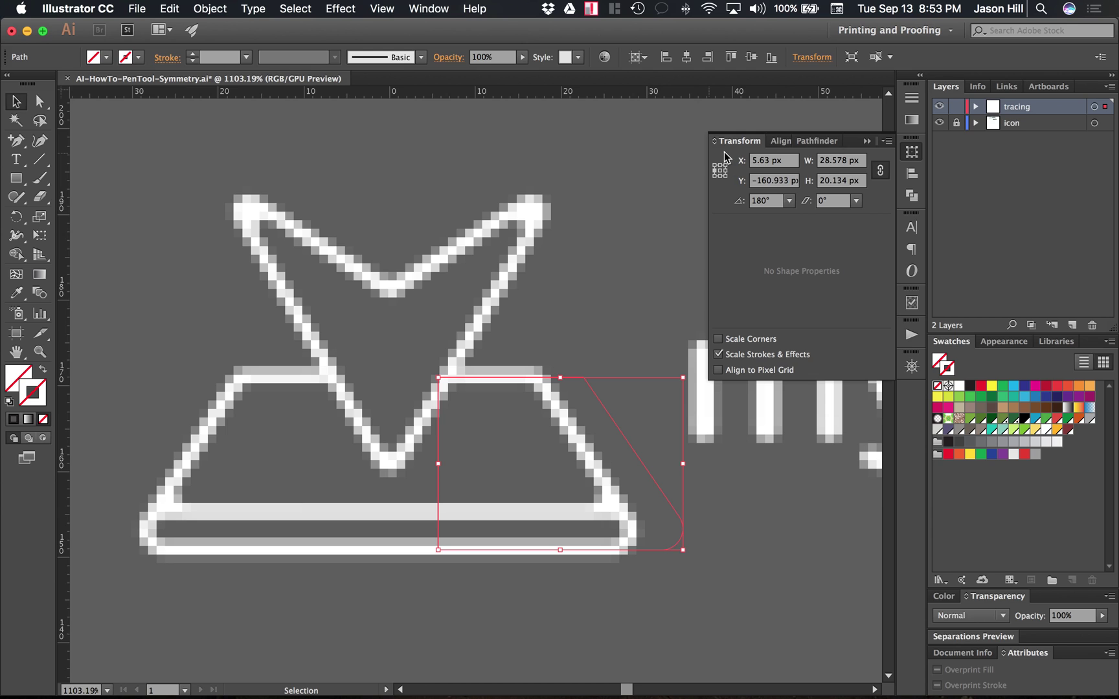
Align the mirrored half-base's inner edge with the centre line by setting its X position to 0 px.
{"action": "double_click", "coordinate": [759, 162]}
{"action": "type", "text": "0"}
{"action": "key", "text": "Return"}
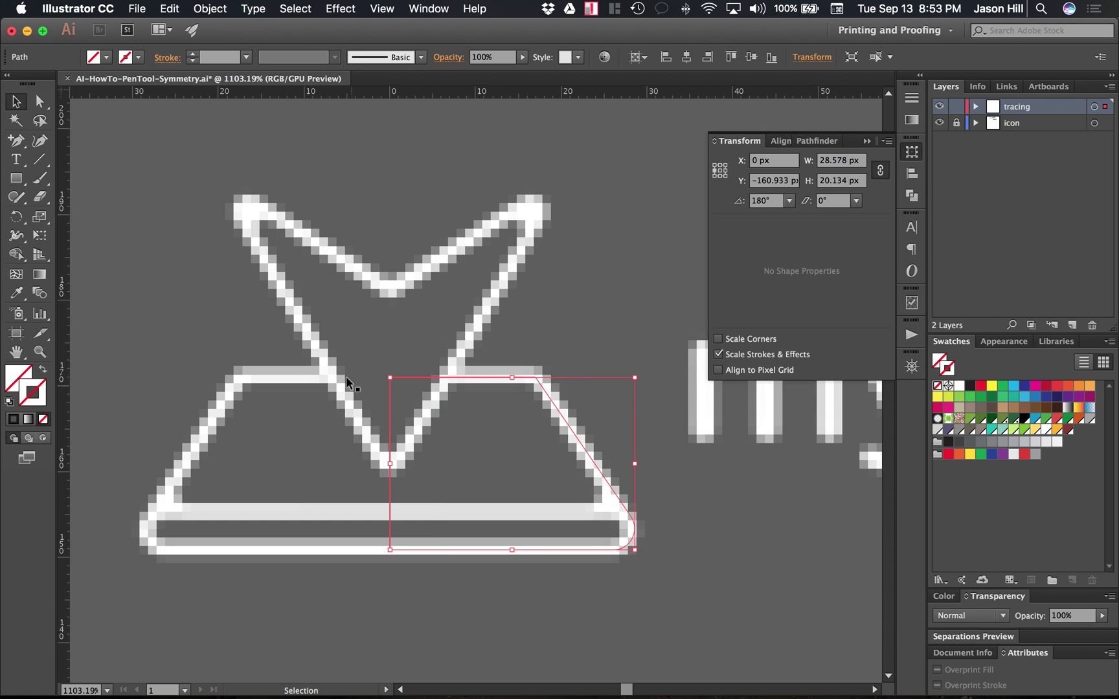
Open the right half-base by adding an anchor point on its straight inner edge and deleting that point.
{"action": "left_click", "coordinate": [330, 373]}
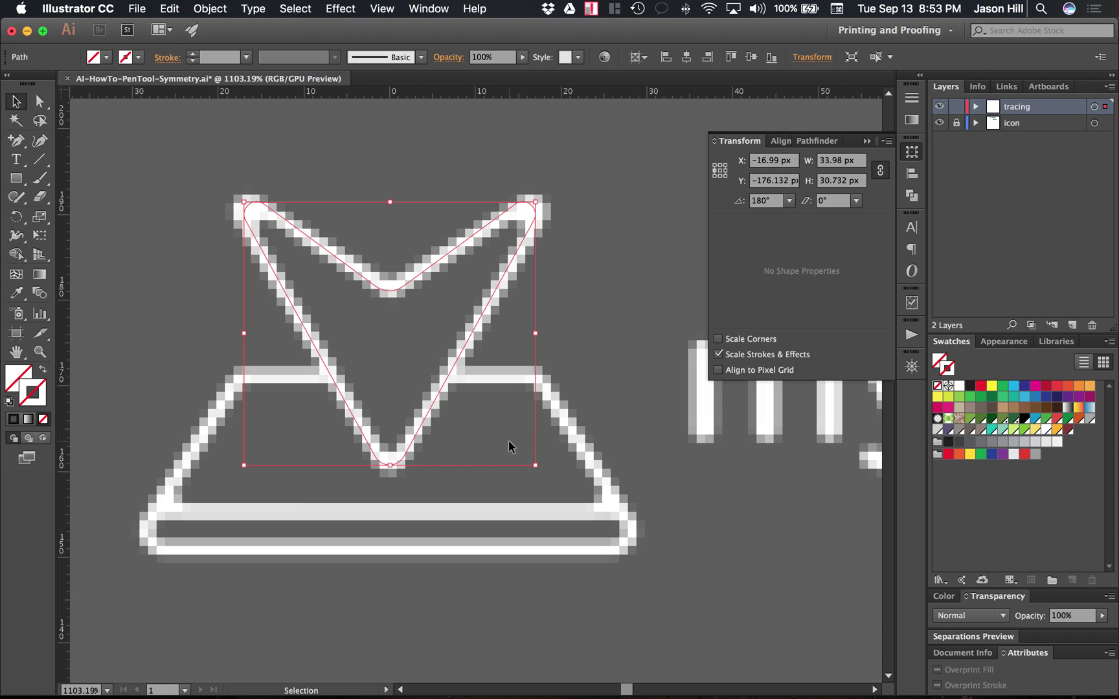
{"action": "key", "text": "plus"}
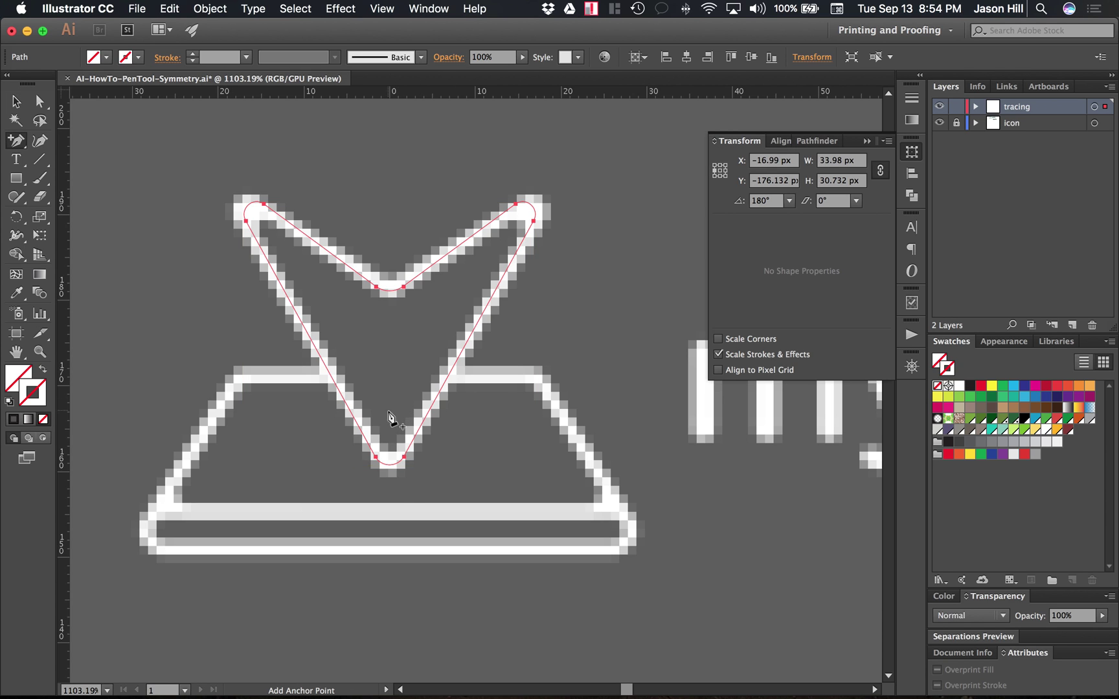
{"action": "left_click", "coordinate": [391, 492]}
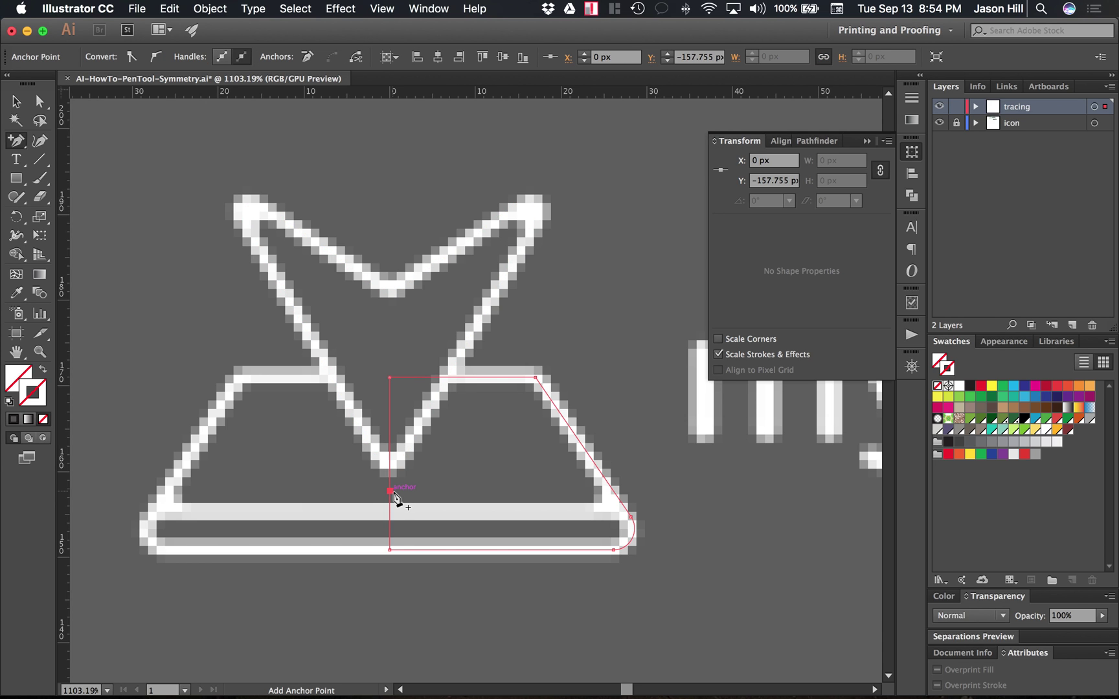
{"action": "key", "text": "a"}
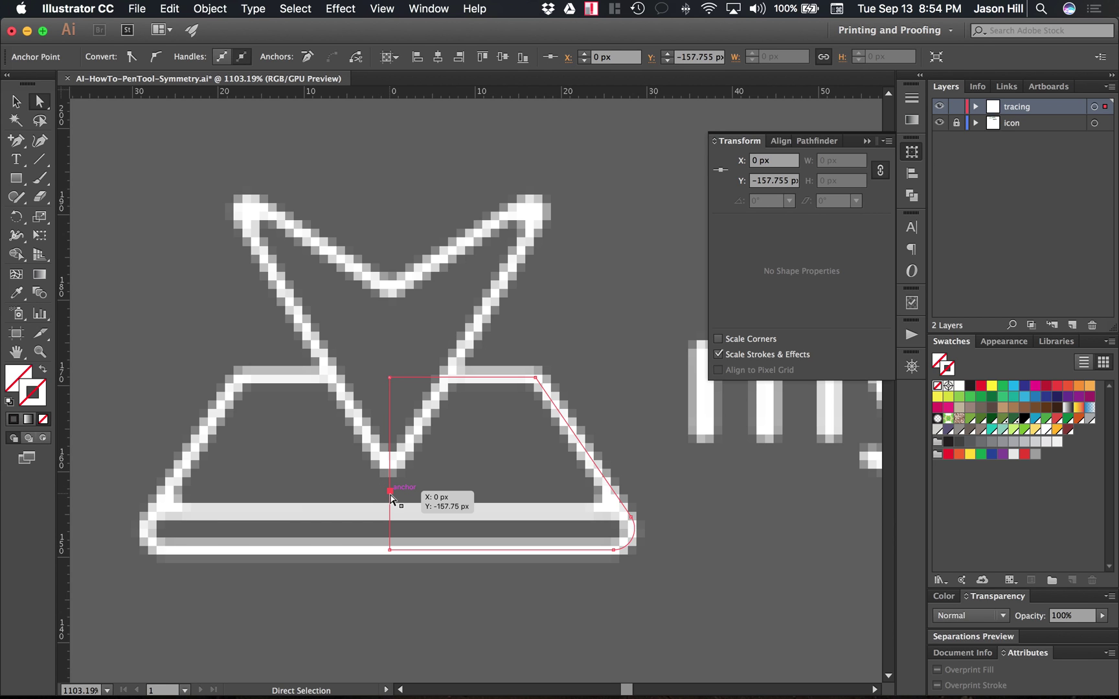
{"action": "left_click", "coordinate": [390, 496], "text": "alt"}
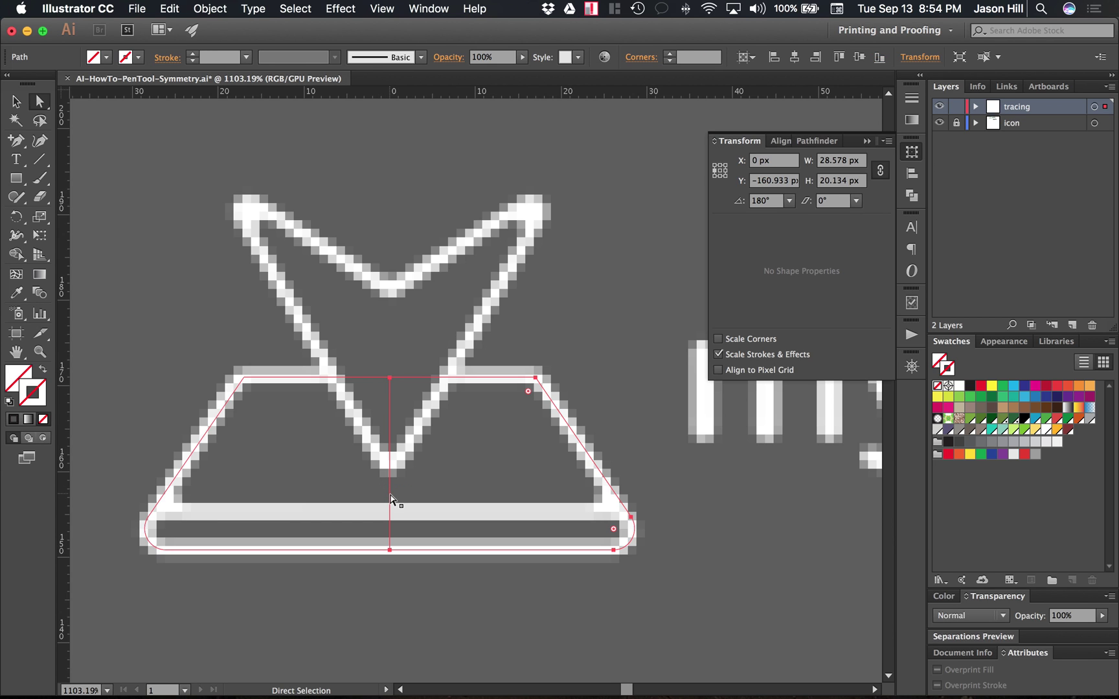
Open the left half-base by adding an anchor point on its inner edge and deleting that point.
{"action": "key", "text": "p"}
{"action": "key", "text": "super+z"}
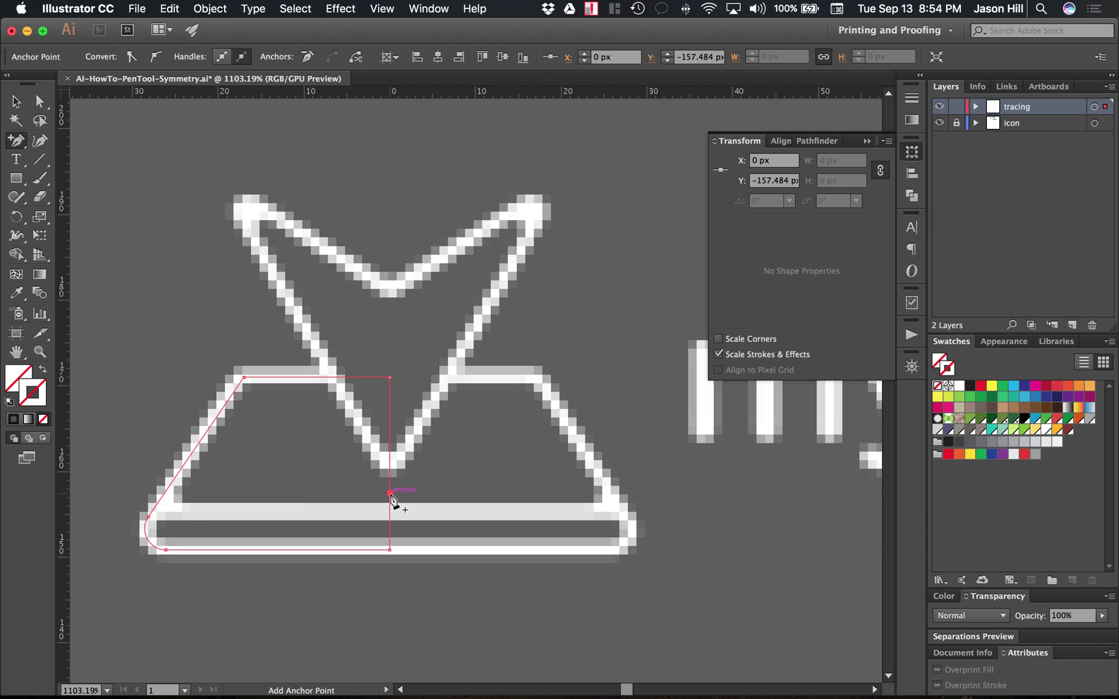
{"action": "key", "text": "super+z"}
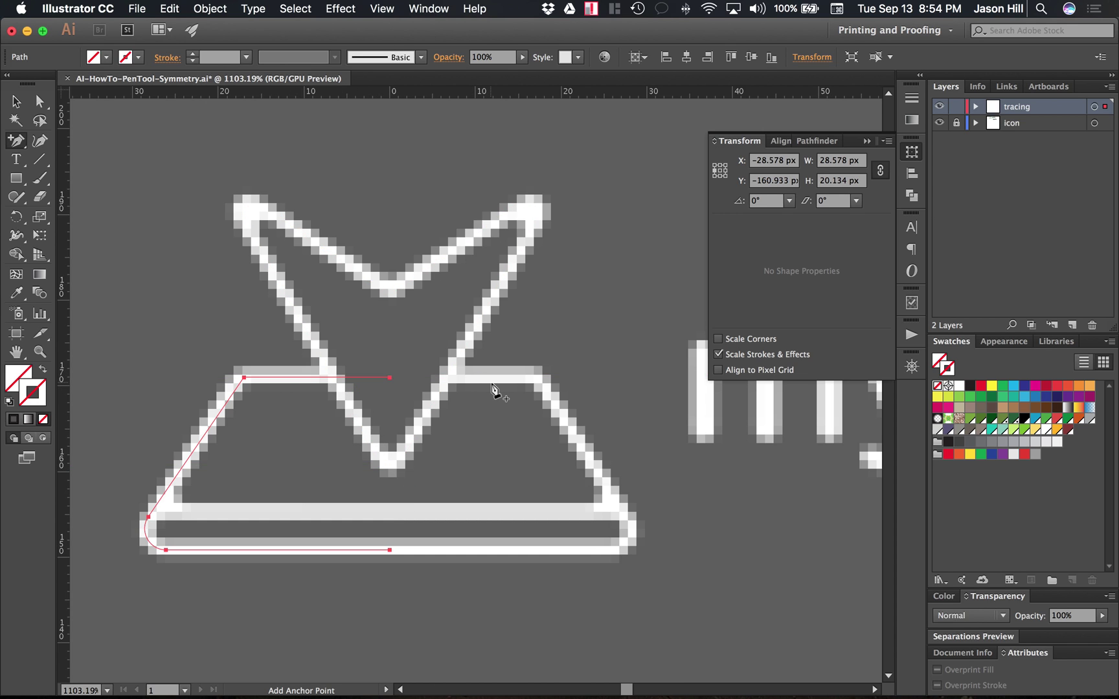
Join the two half-bases into one closed outline at their upper and lower endpoints on the centre line.
{"action": "key", "text": "a"}
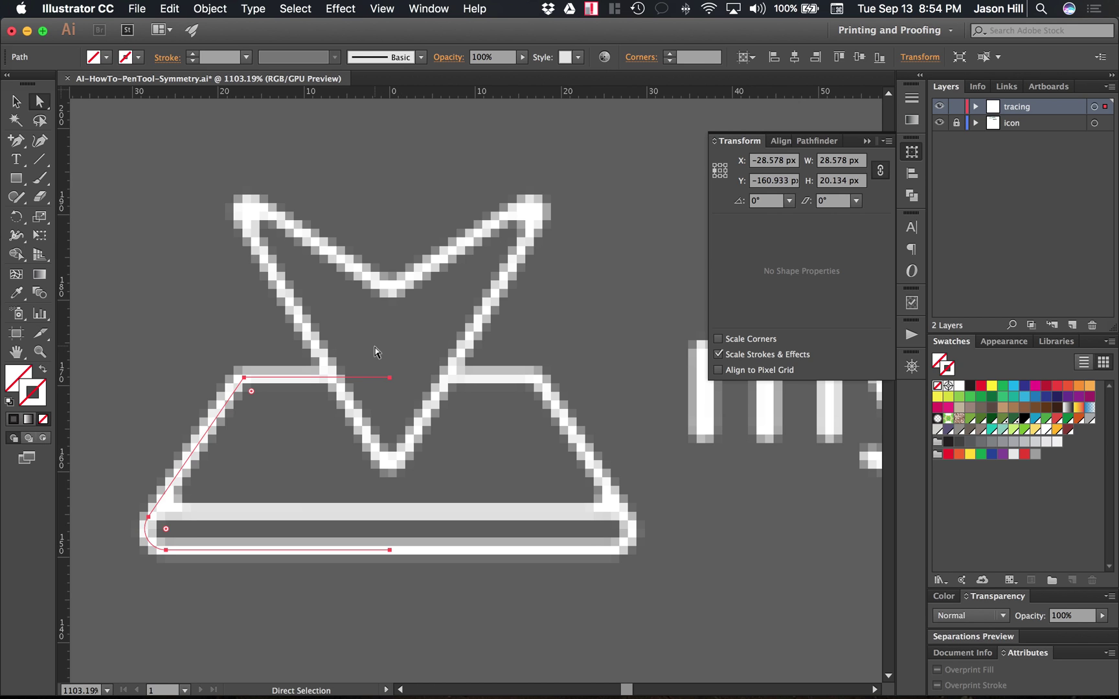
{"action": "key", "text": "F2"}
{"action": "right_click", "coordinate": [390, 383]}
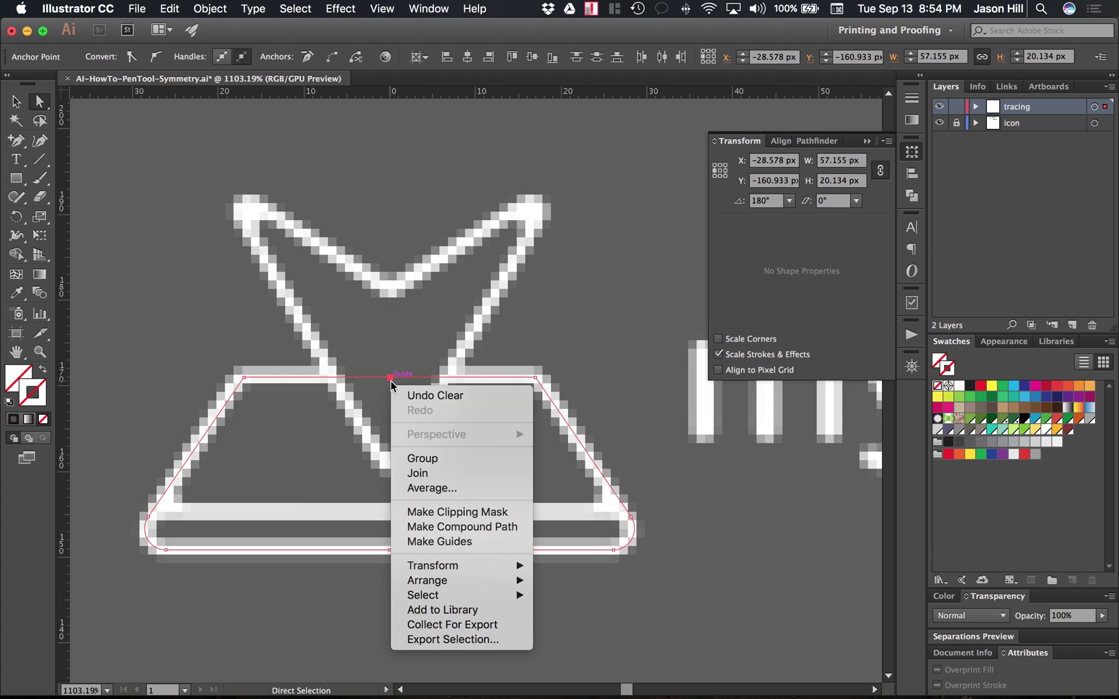
{"action": "left_click", "coordinate": [419, 473]}
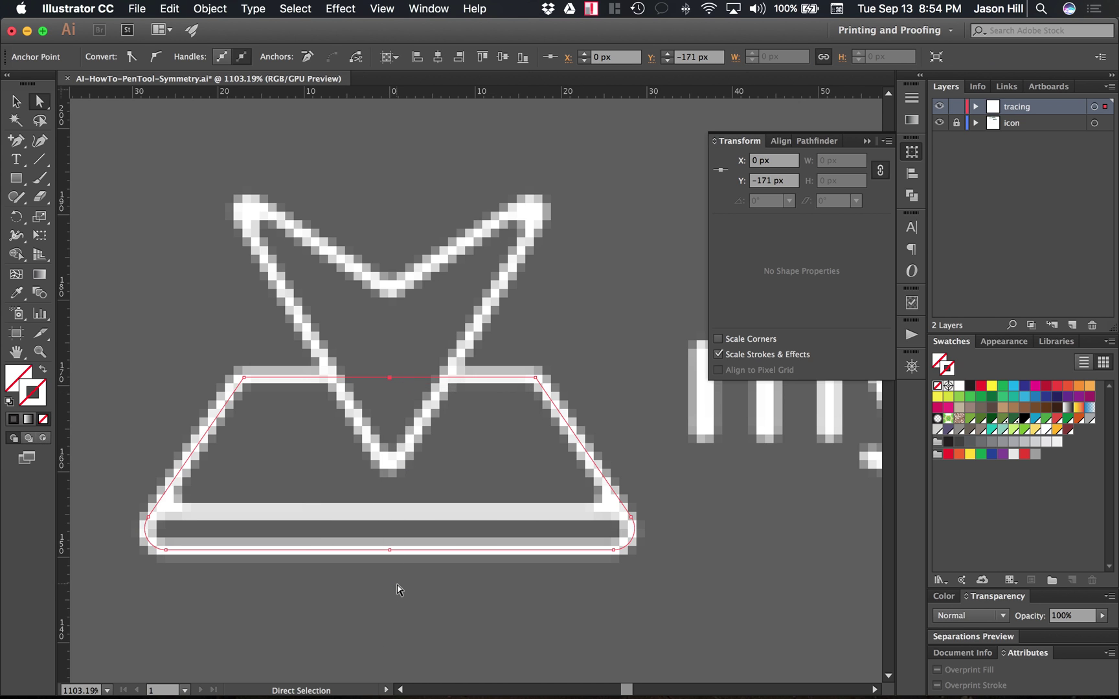
{"action": "left_click_drag", "start_coordinate": [400, 592], "coordinate": [381, 538]}
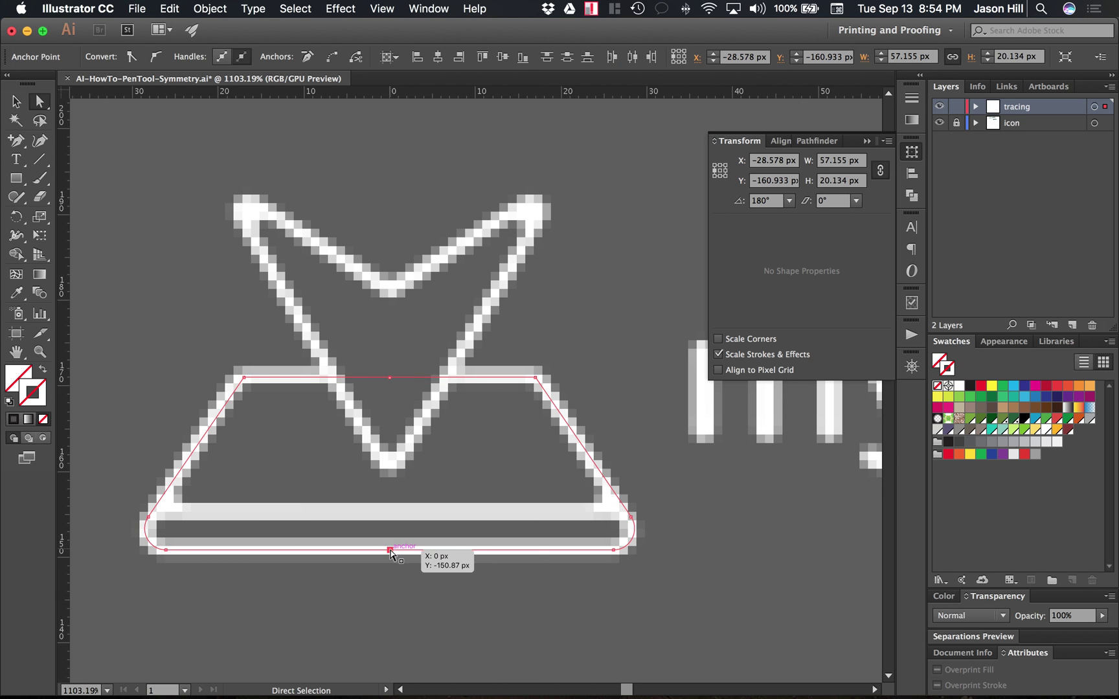
{"action": "right_click", "coordinate": [390, 549]}
{"action": "left_click", "coordinate": [413, 517]}
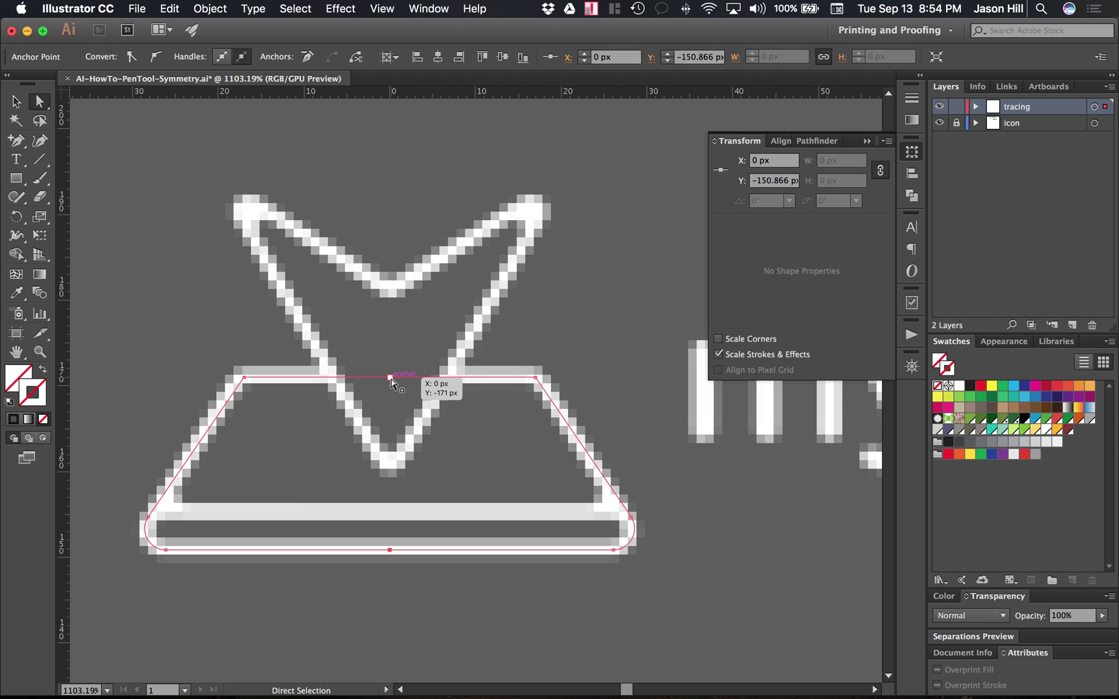
Remove the redundant upper and lower centre anchors from the joined base outline with the Delete Anchor Point tool.
{"action": "key", "text": "p"}
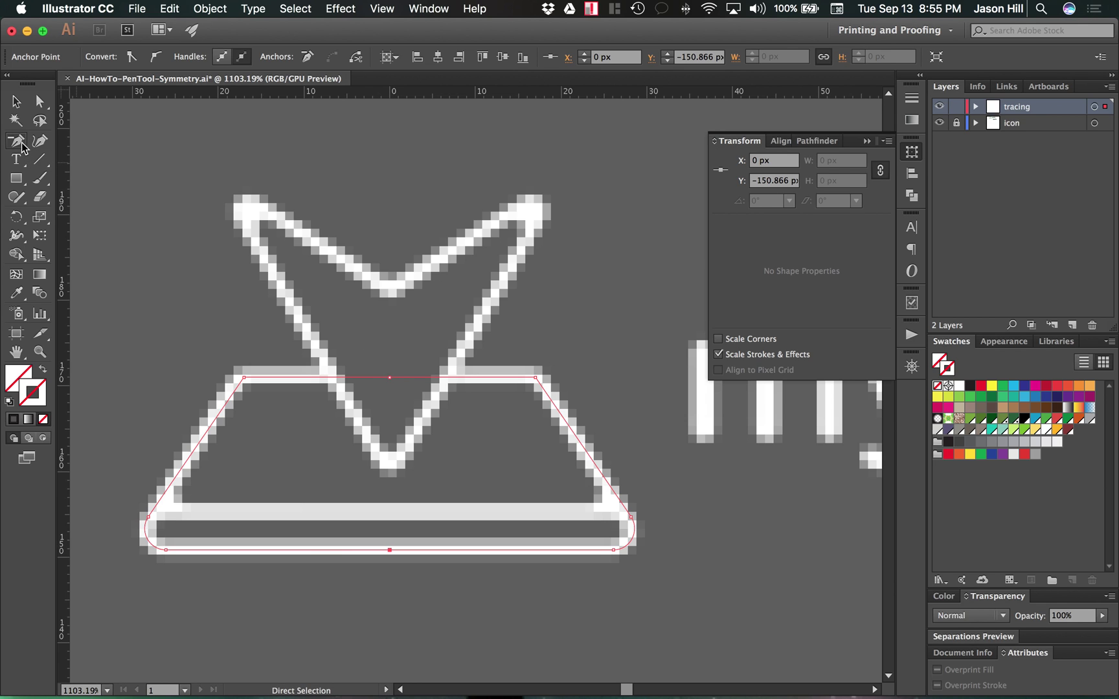
{"action": "left_click_drag", "start_coordinate": [17, 141], "coordinate": [82, 189]}
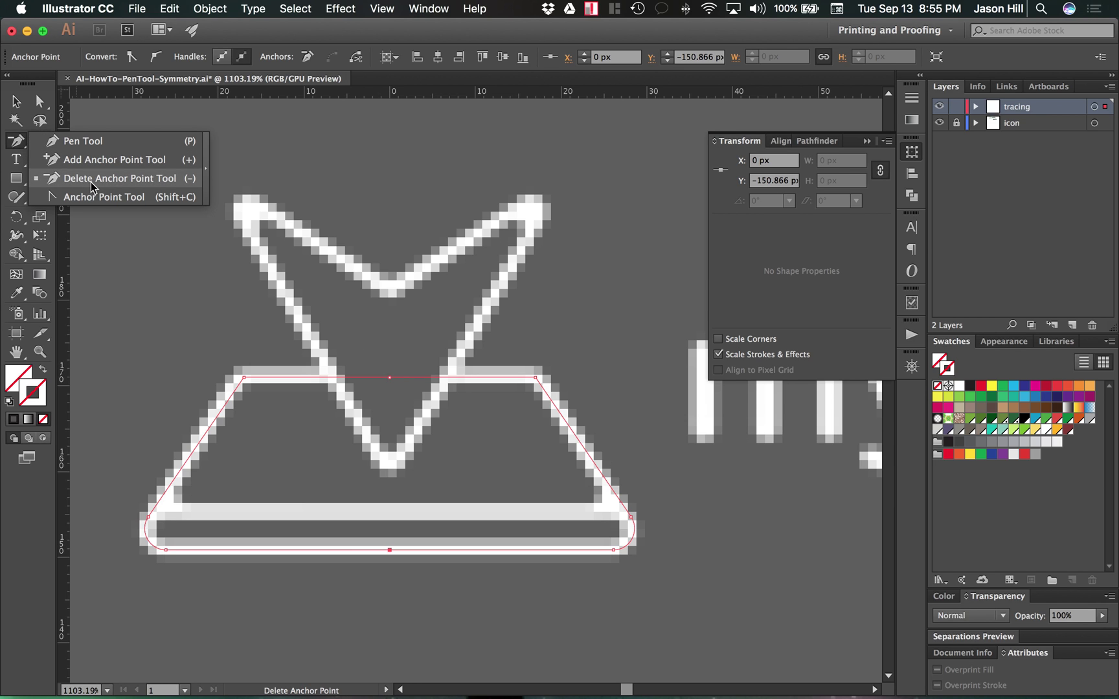
{"action": "left_click", "coordinate": [91, 186]}
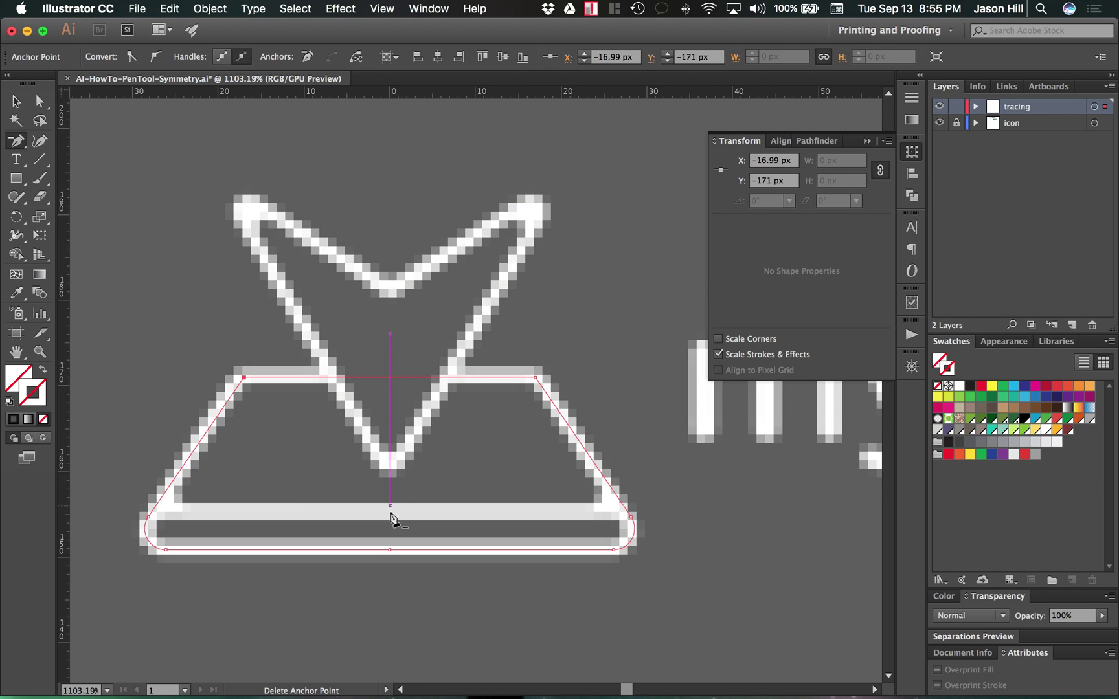
{"action": "left_click", "coordinate": [390, 551]}
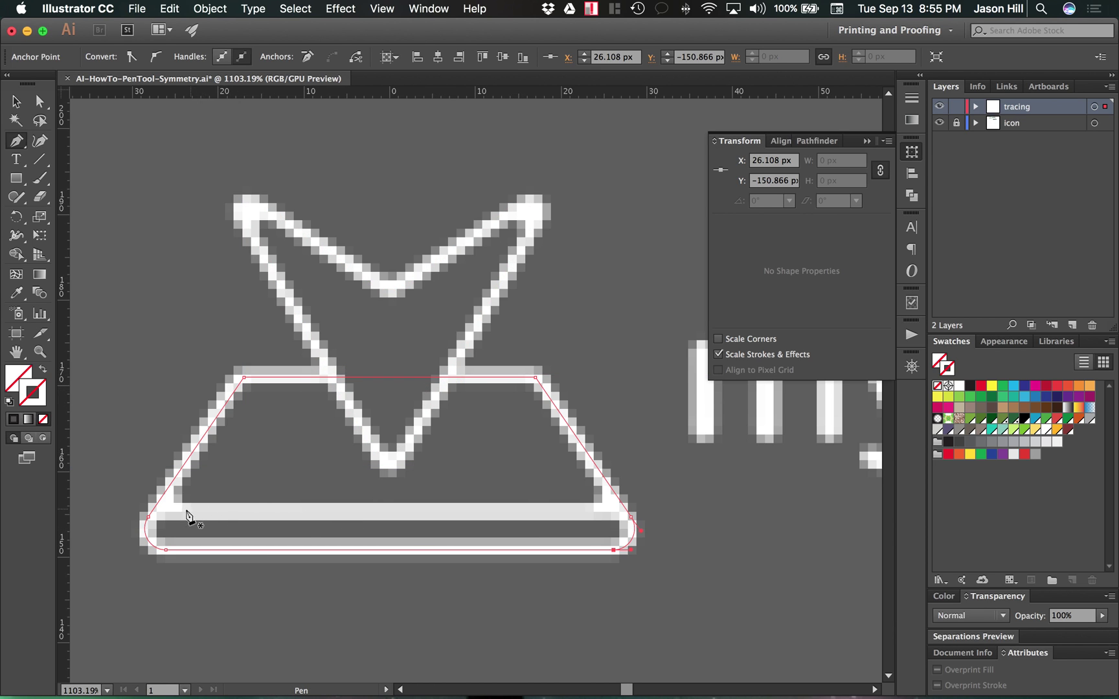
Draw a horizontal Pen line across the lower base at Y about -155.4 px and extend both ends to the base's side edges.
{"action": "left_click", "coordinate": [179, 512]}
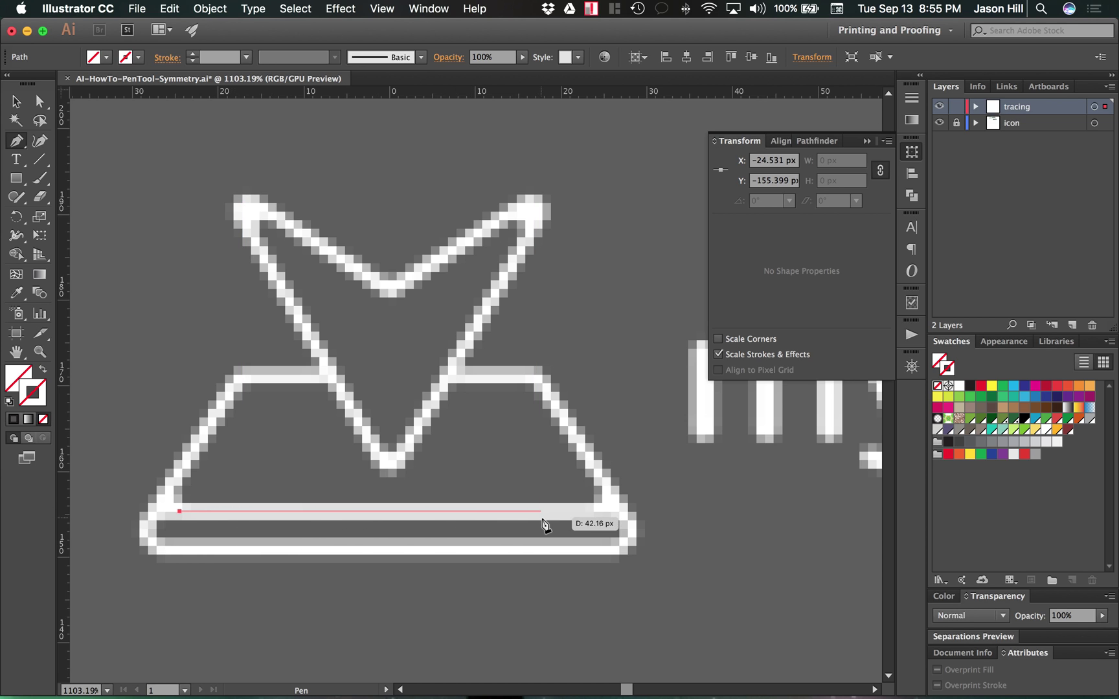
{"action": "left_click", "coordinate": [596, 512]}
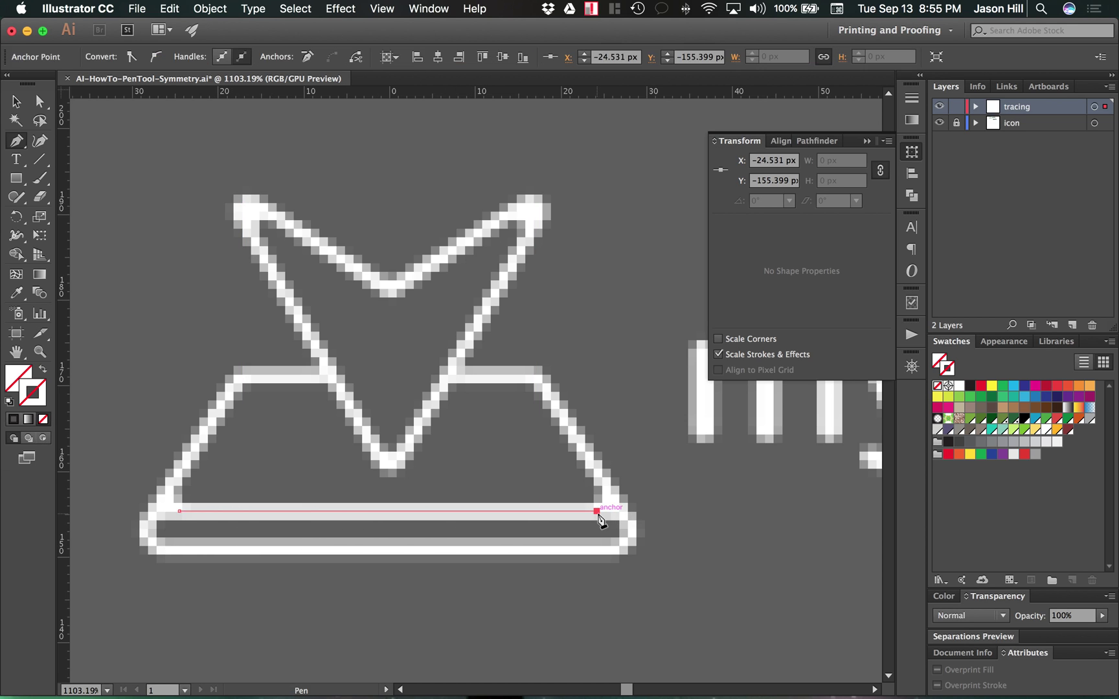
{"action": "key", "text": "a"}
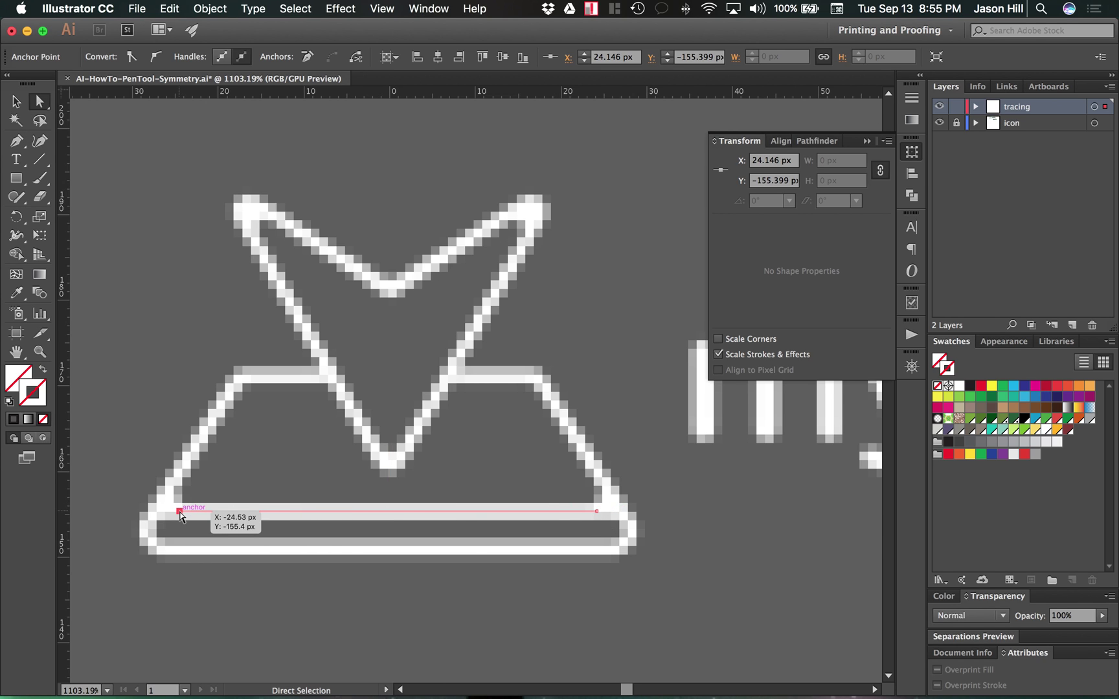
{"action": "left_click", "coordinate": [180, 513]}
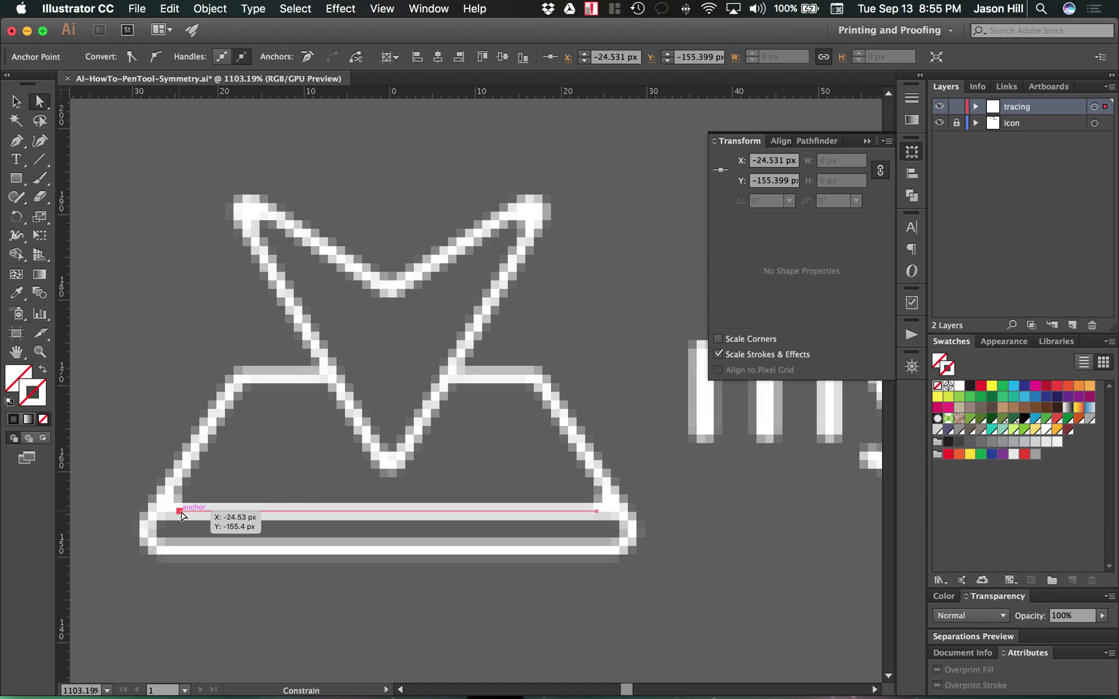
{"action": "left_click_drag", "start_coordinate": [180, 512], "coordinate": [155, 515]}
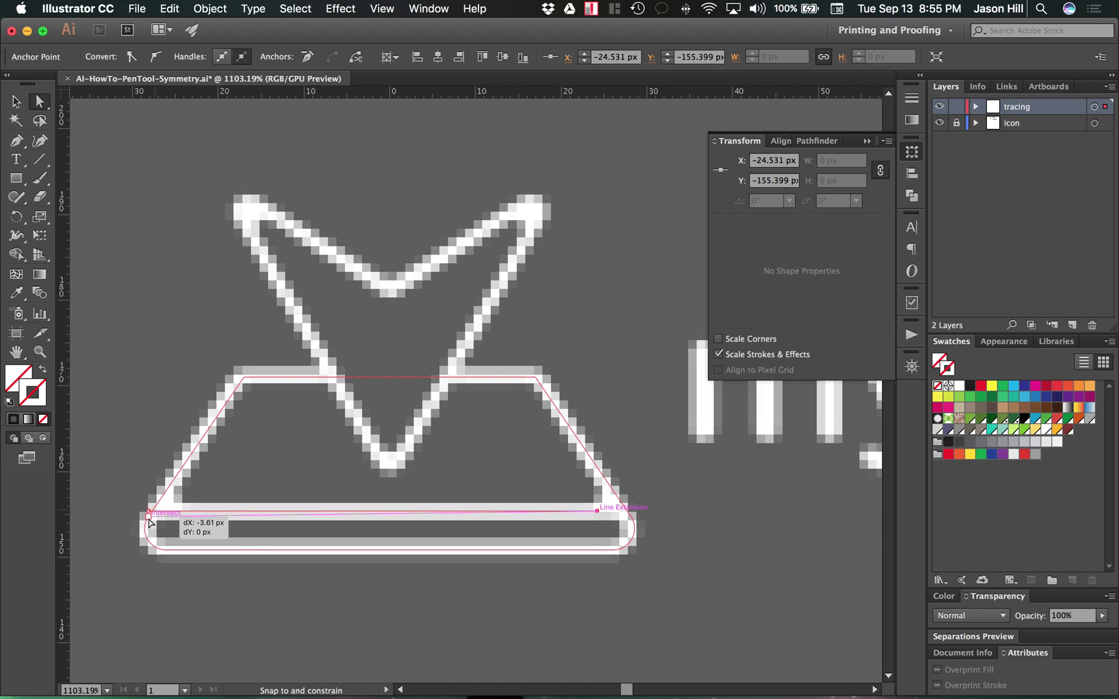
{"action": "left_click_drag", "start_coordinate": [149, 519], "coordinate": [149, 518]}
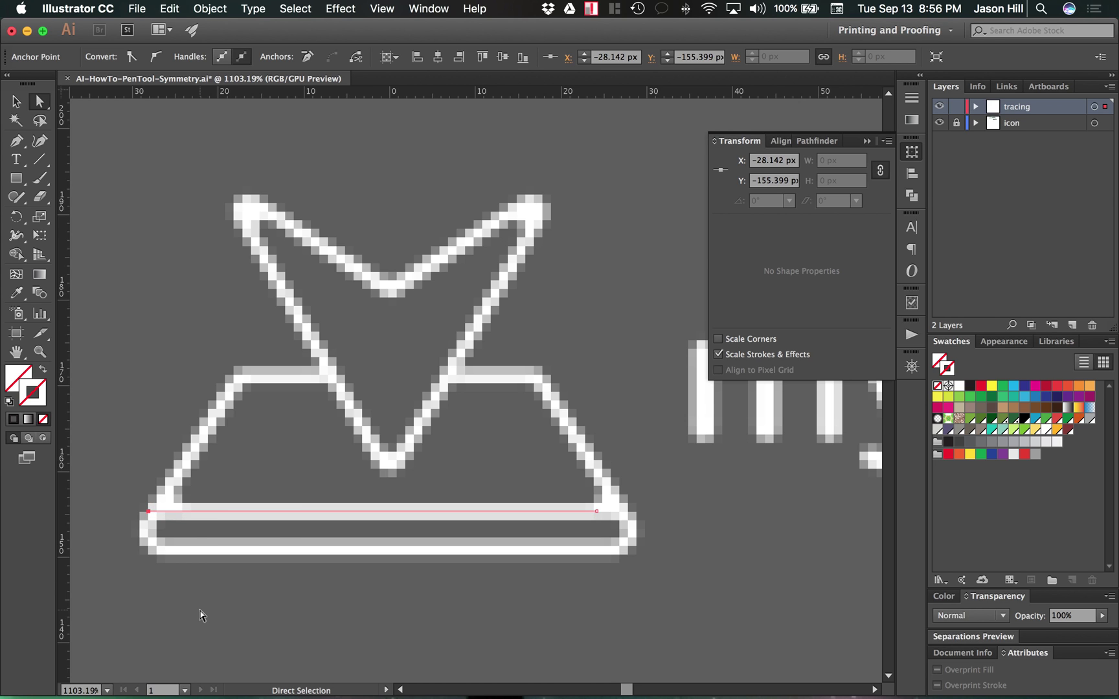
{"action": "left_click", "coordinate": [597, 512]}
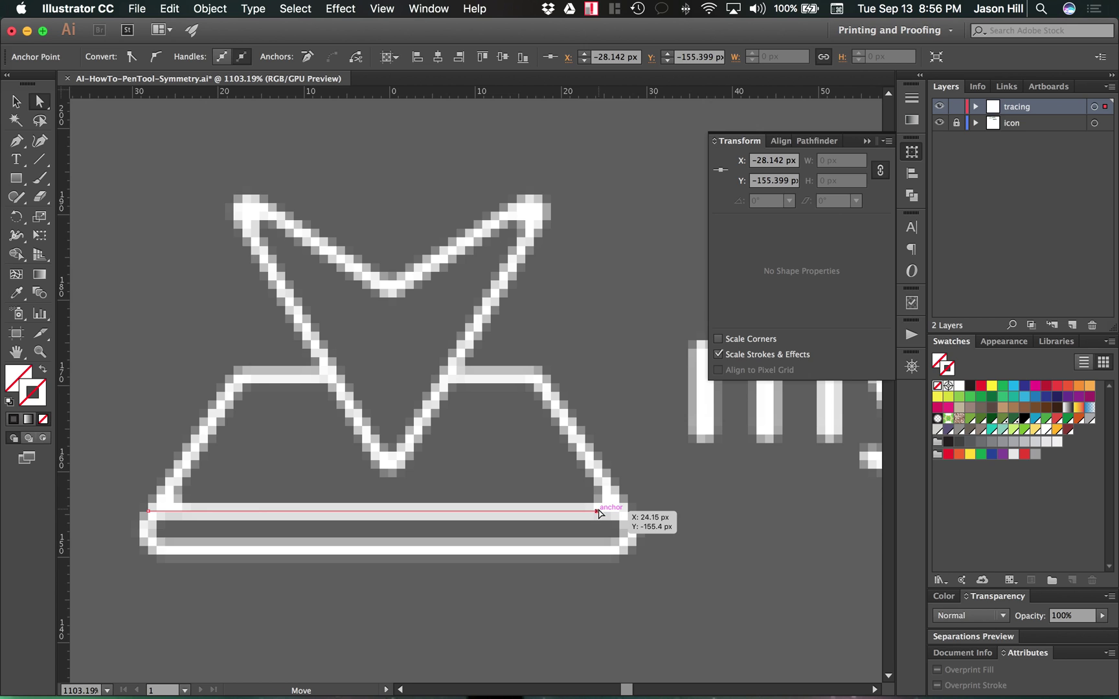
{"action": "left_click_drag", "start_coordinate": [598, 511], "coordinate": [626, 514]}
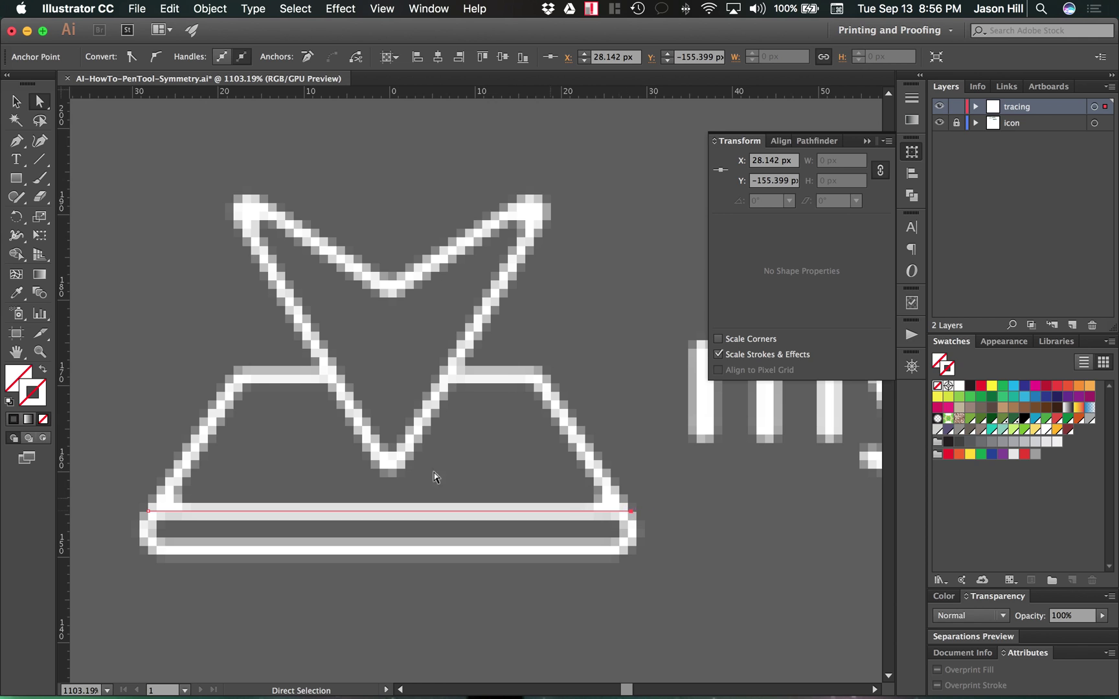
Apply a 1 pt stroke to the base outline and its horizontal divider line together.
{"action": "key", "text": "v"}
{"action": "left_click", "coordinate": [517, 379]}
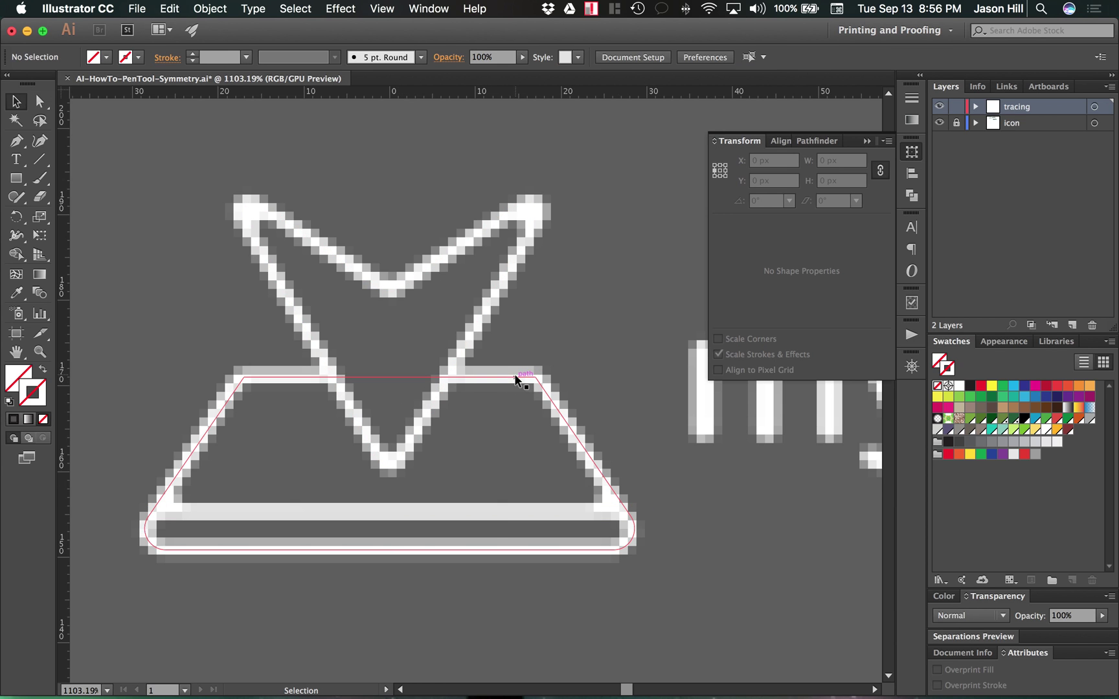
{"action": "left_click", "coordinate": [501, 515], "text": "shift"}
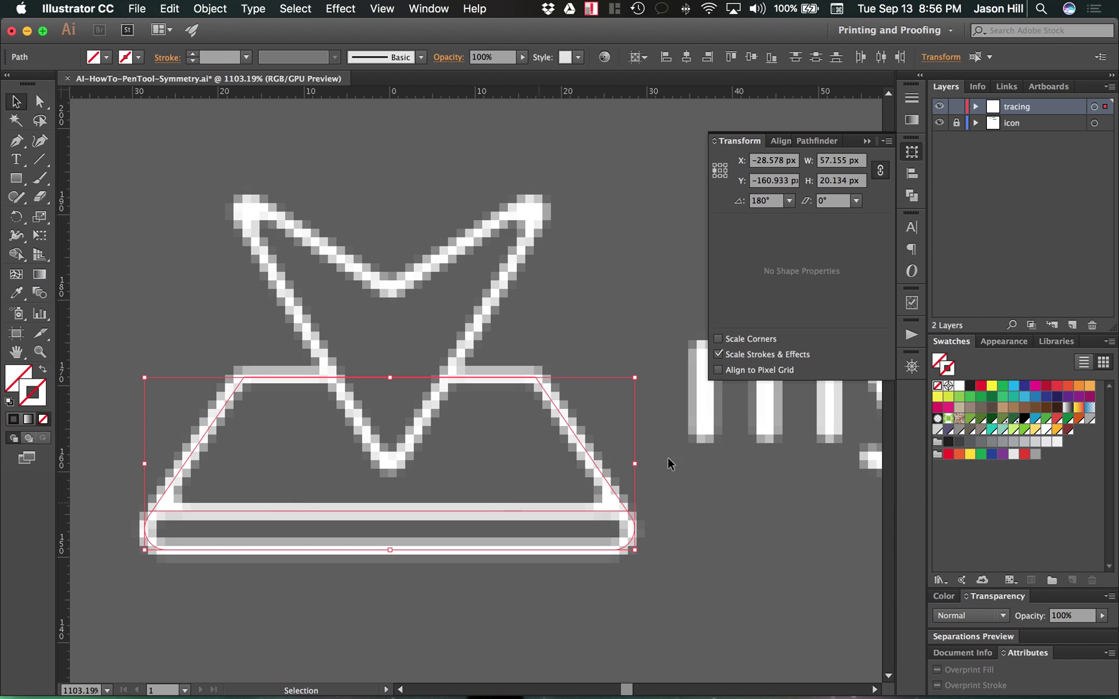
{"action": "left_click", "coordinate": [912, 100]}
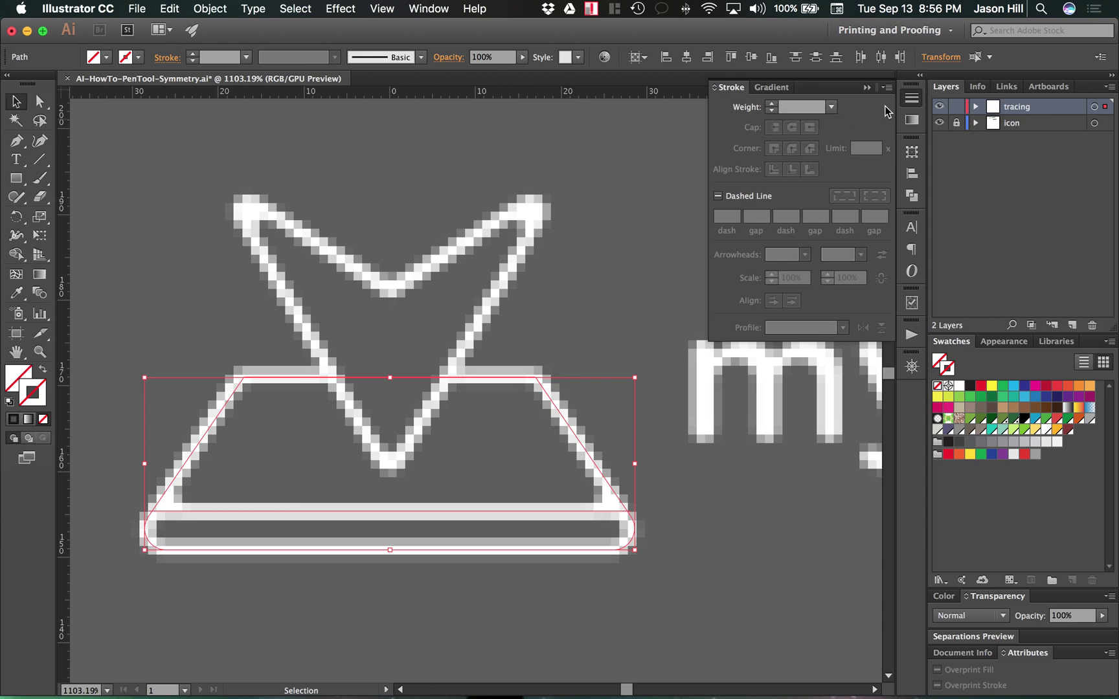
{"action": "left_click", "coordinate": [773, 103]}
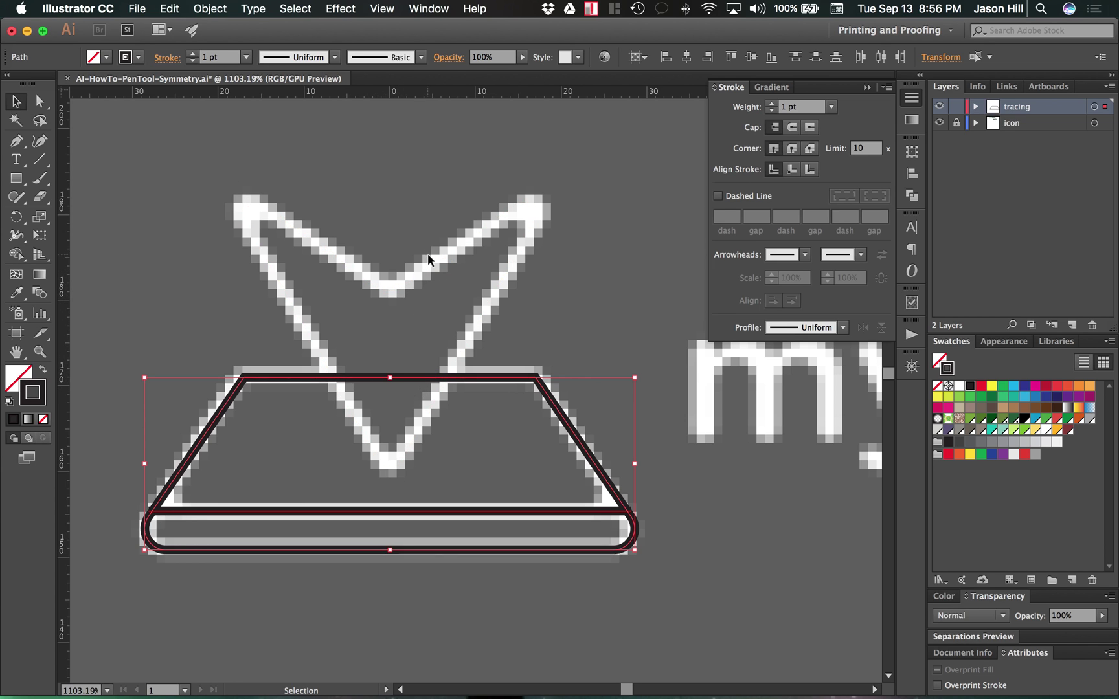
Apply a 1 pt stroke to the V-shaped outline above the base.
{"action": "left_click", "coordinate": [433, 269]}
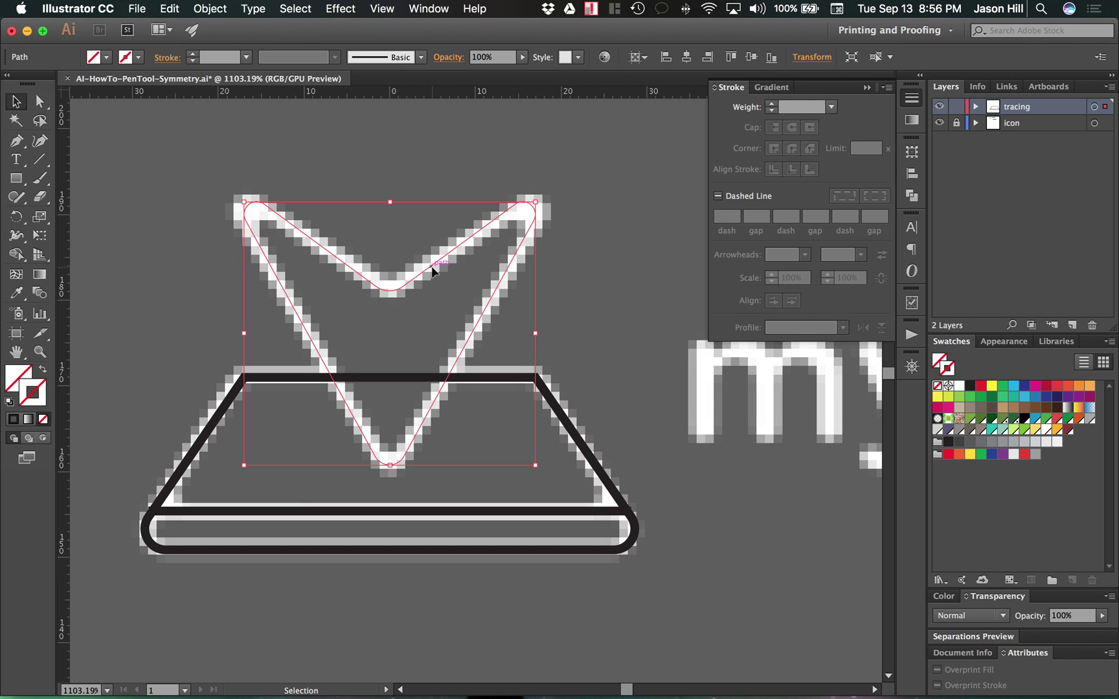
{"action": "left_click", "coordinate": [833, 106]}
{"action": "left_click", "coordinate": [849, 178]}
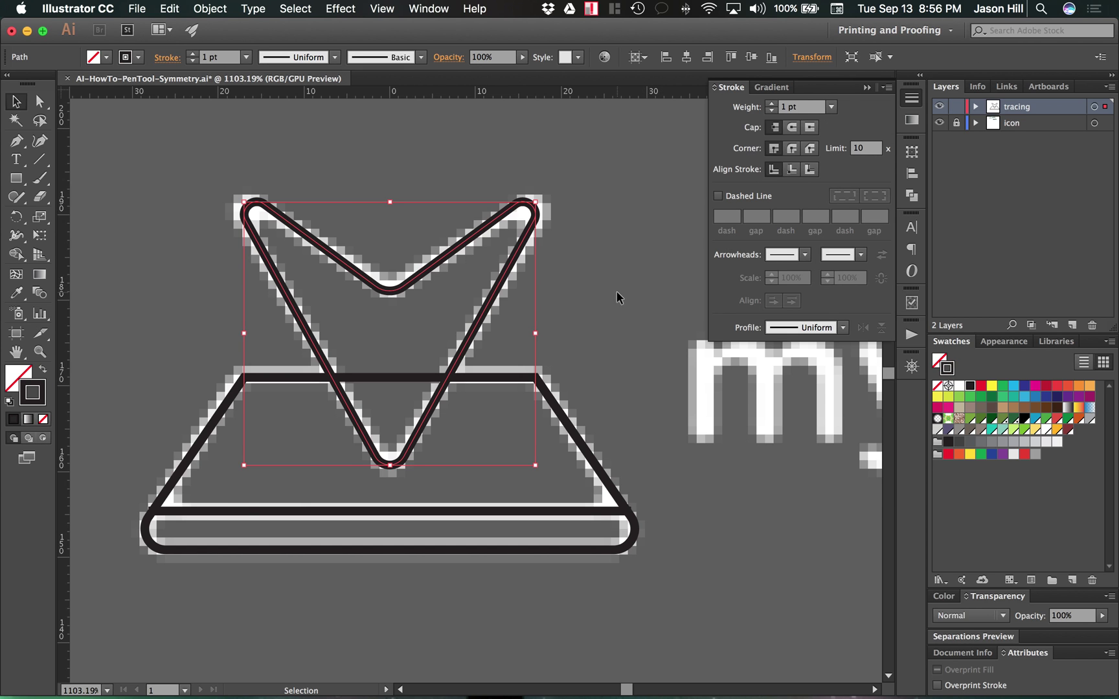
Increase the stroke weight of the V shape, the base outline and the horizontal divider line to 3 pt.
{"action": "key", "text": "super+a"}
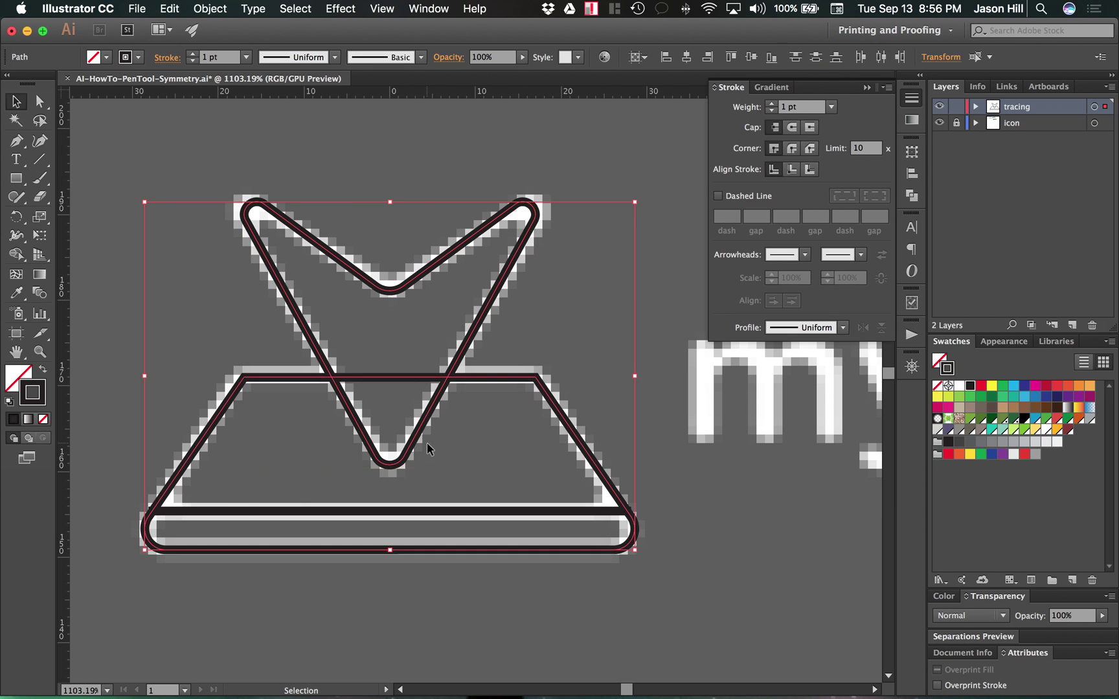
{"action": "left_click", "coordinate": [834, 107]}
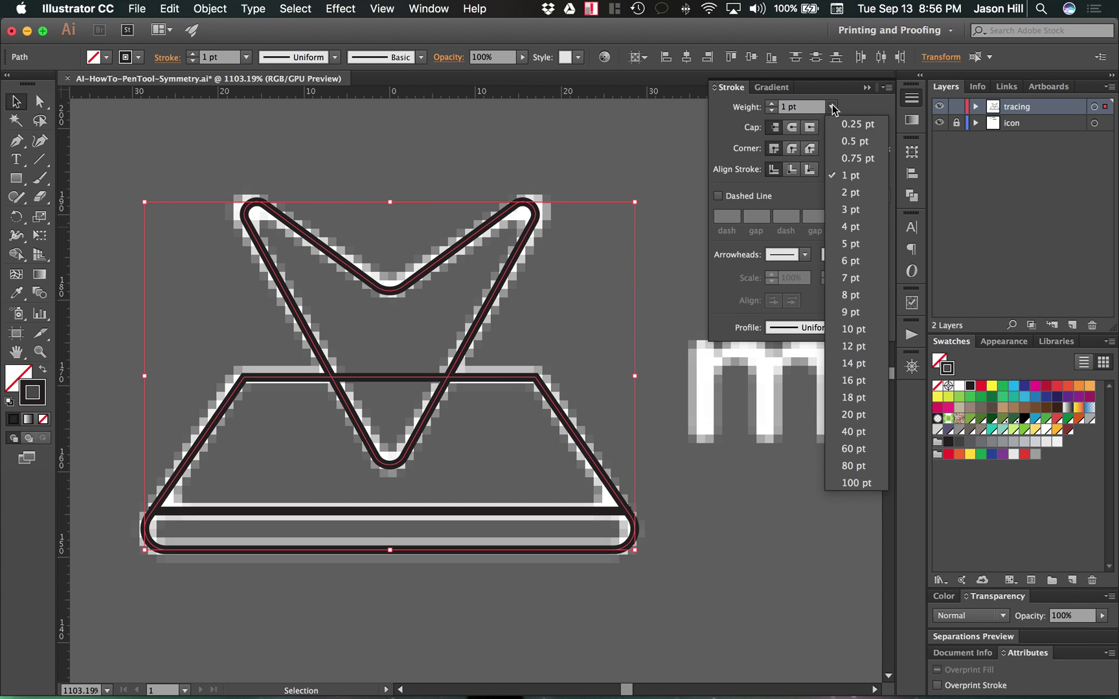
{"action": "left_click", "coordinate": [854, 209]}
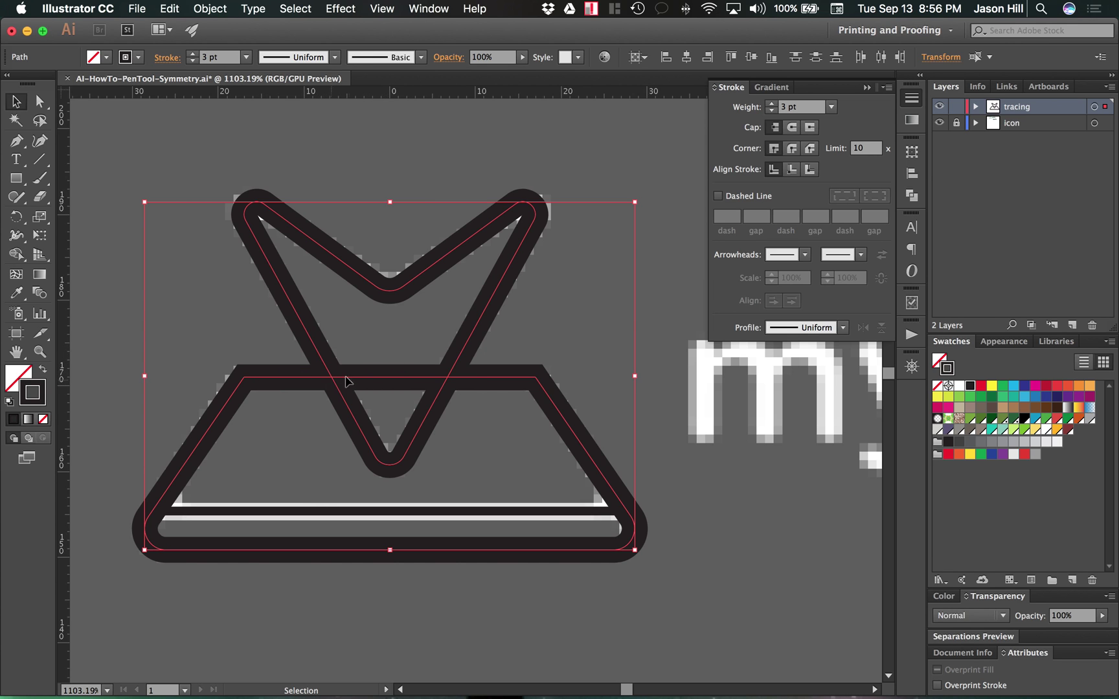
{"action": "left_click", "coordinate": [515, 510]}
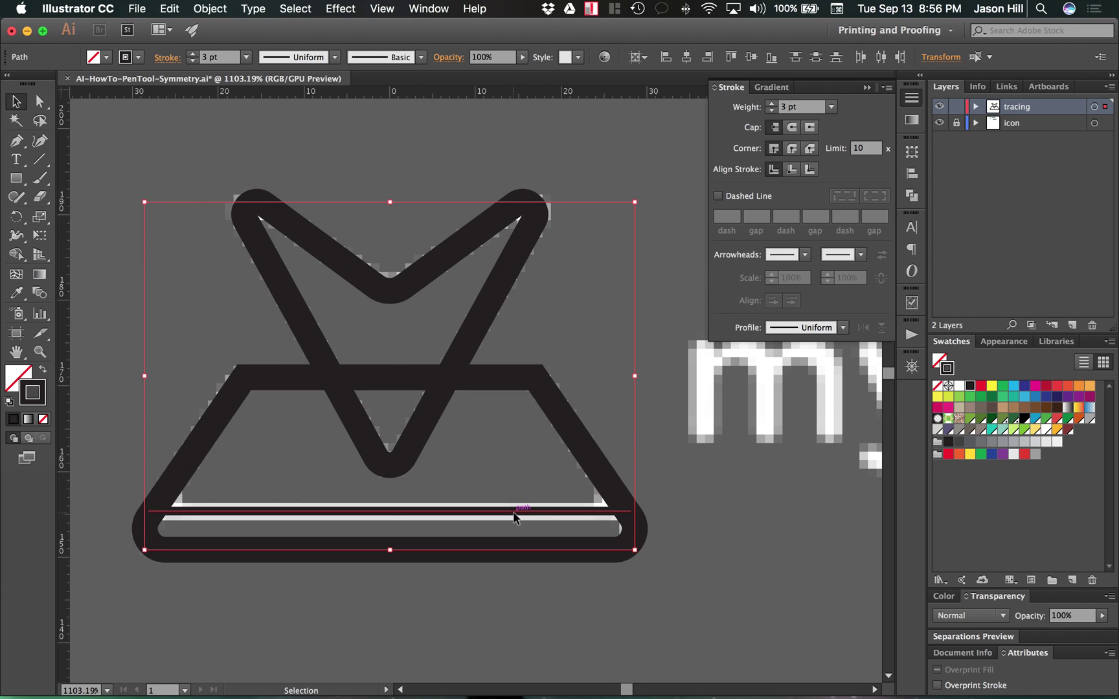
{"action": "left_click", "coordinate": [773, 104]}
{"action": "left_click", "coordinate": [773, 104]}
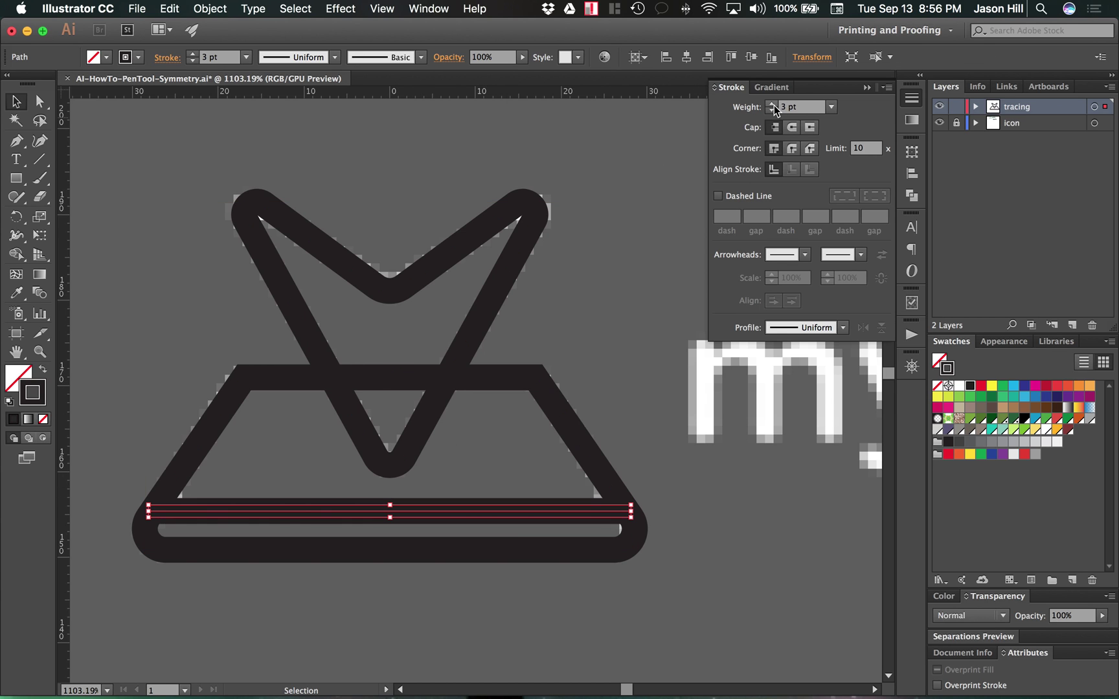
{"action": "left_click", "coordinate": [589, 350]}
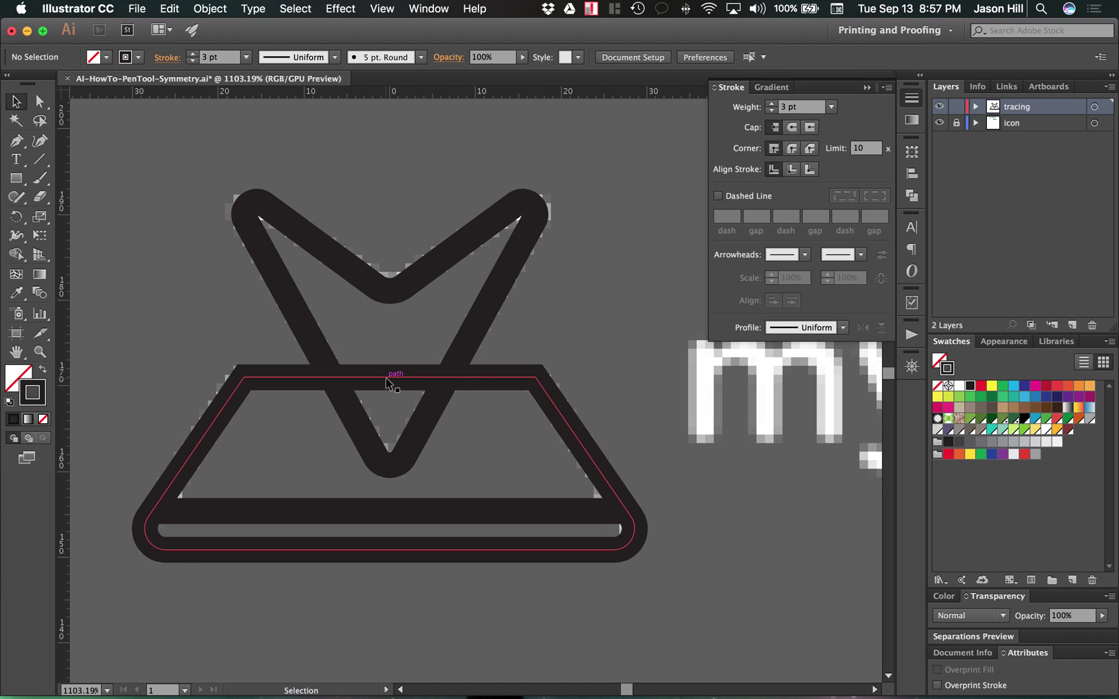
Add three anchor points along the base's upper edge: one at the centre line and one outside each side of the V.
{"action": "key", "text": "plus"}
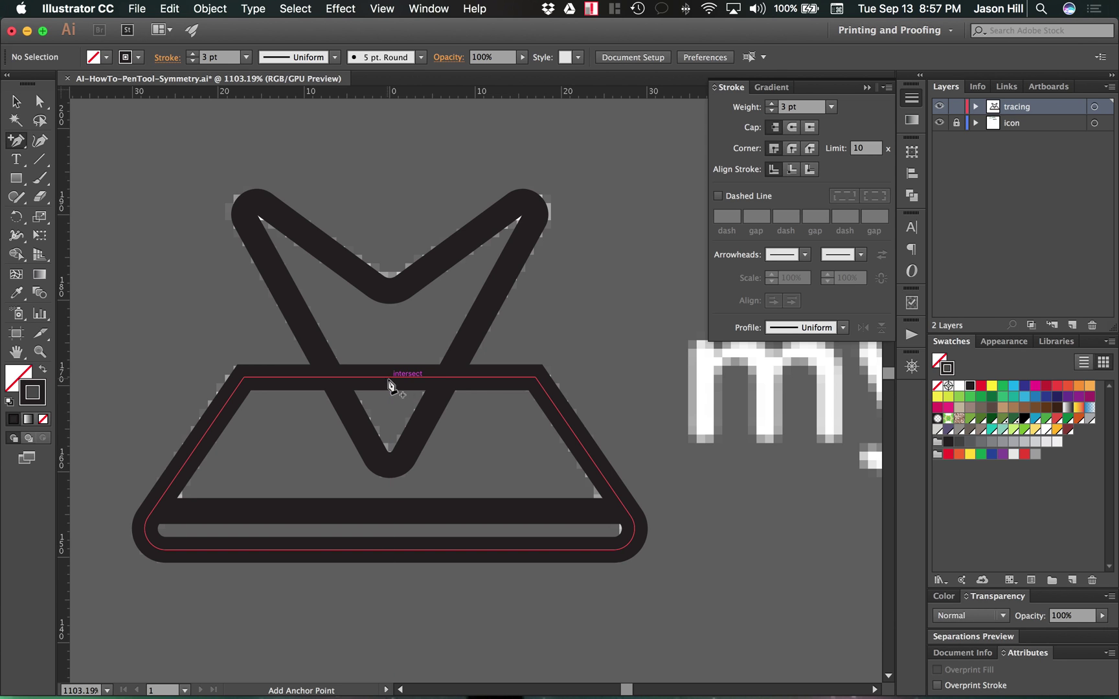
{"action": "left_click", "coordinate": [389, 378]}
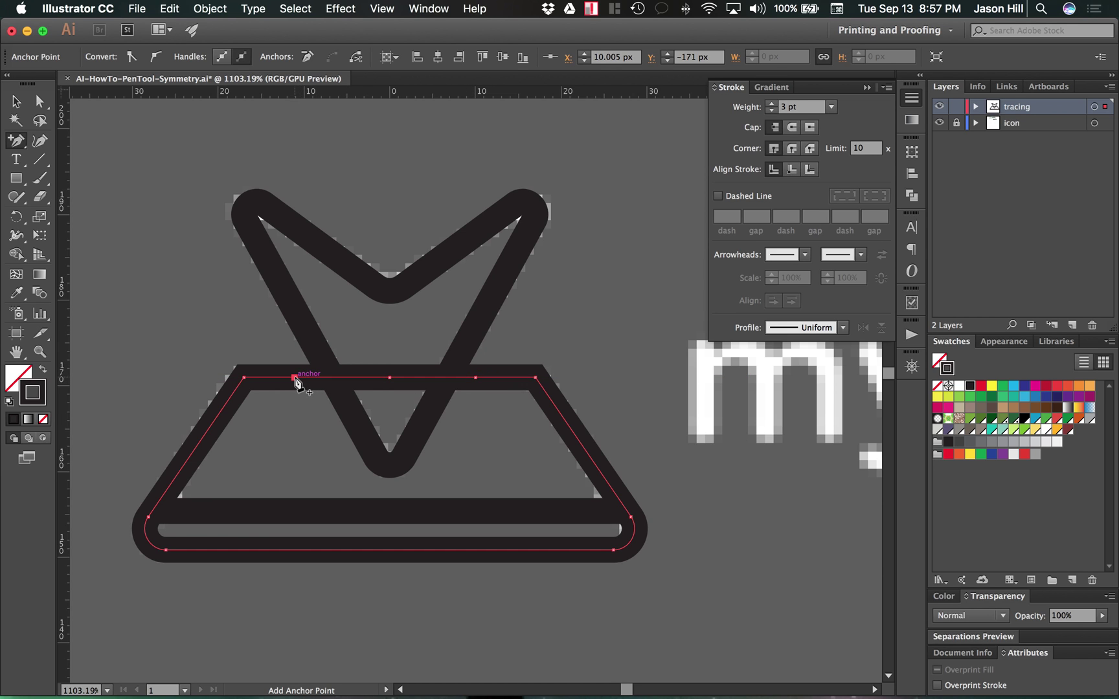
{"action": "left_click", "coordinate": [296, 379]}
Delete the centre anchor at X 0 px on the base's upper edge to open the path behind the V.
{"action": "key", "text": "minus"}
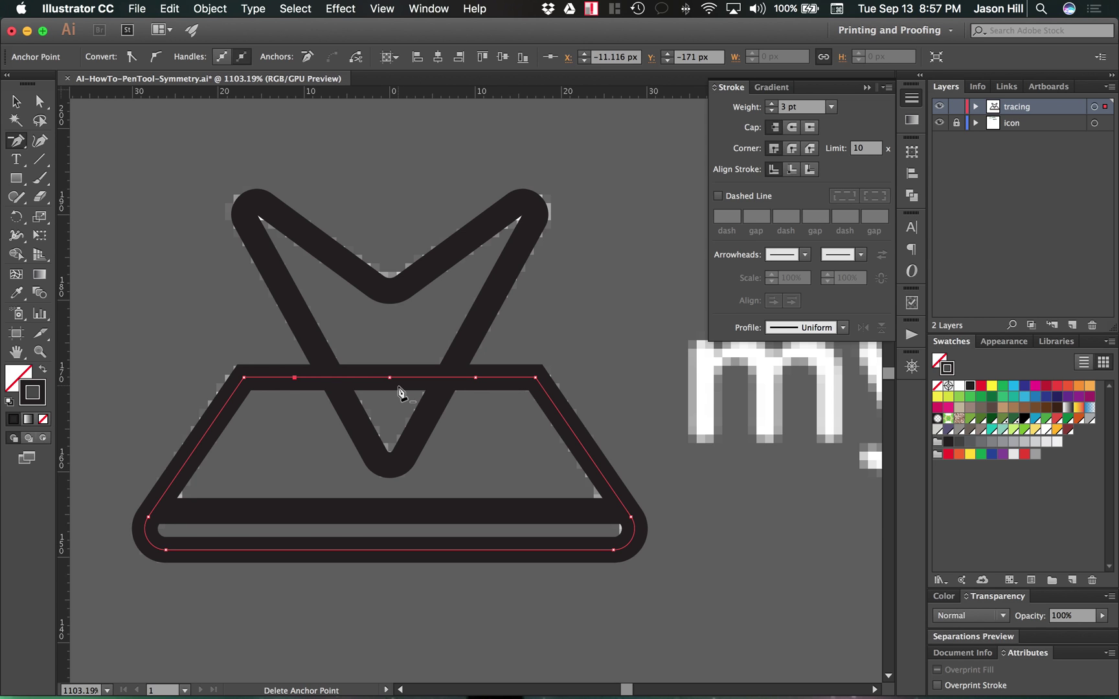
{"action": "key", "text": "a"}
{"action": "left_click", "coordinate": [390, 378]}
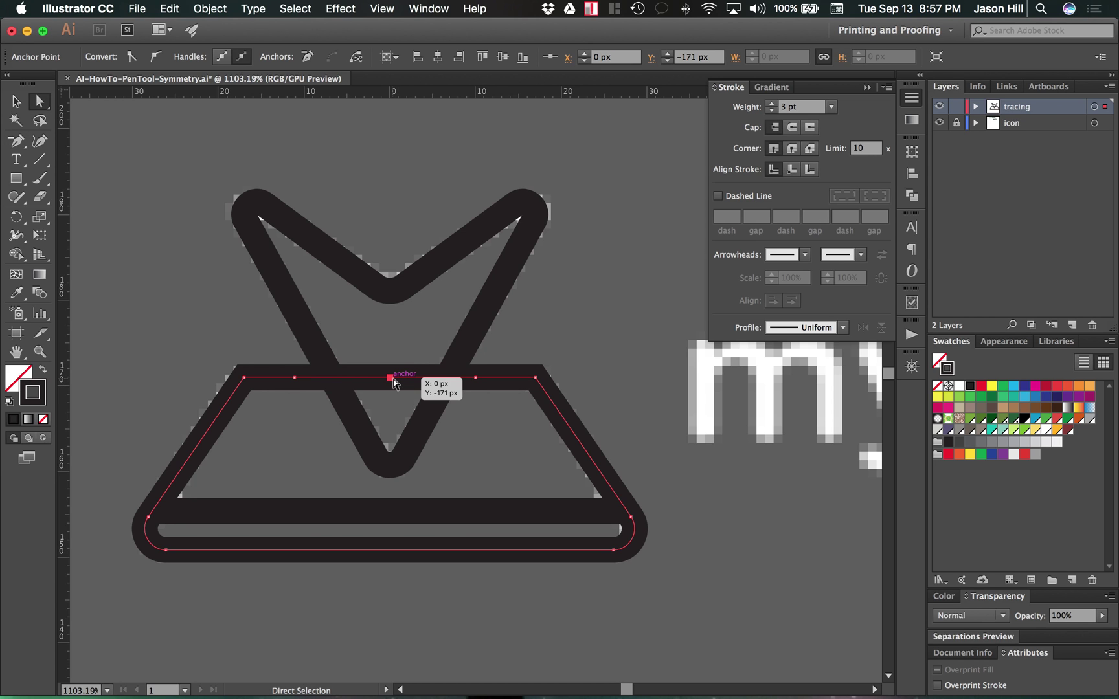
{"action": "key", "text": "Delete"}
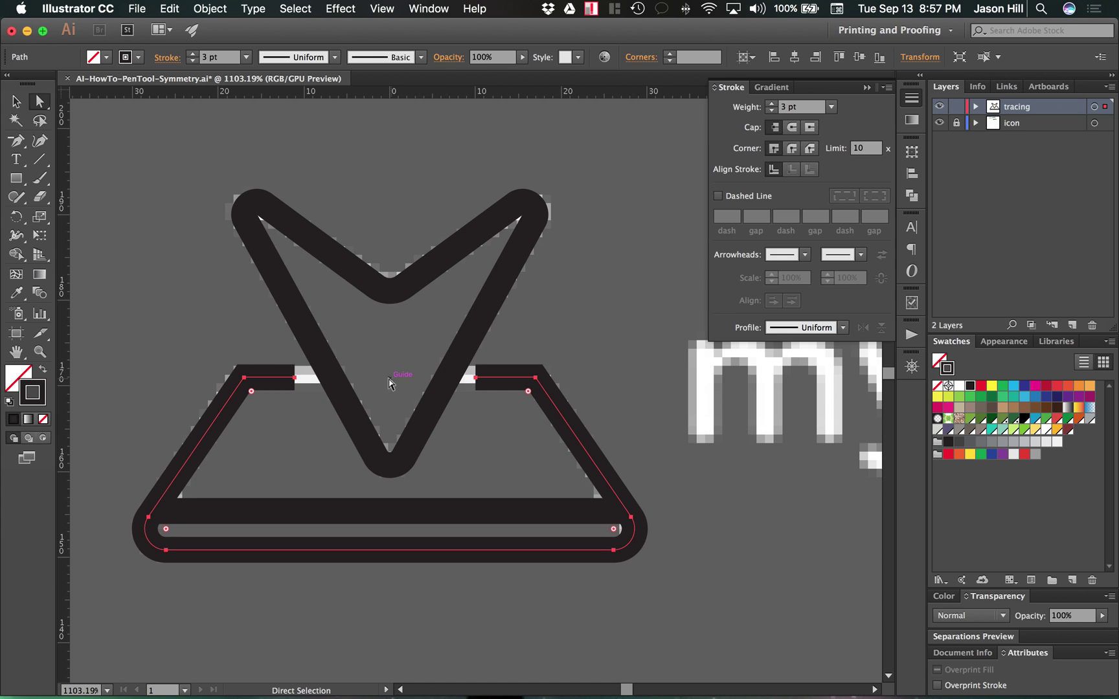
Extend the base's two open ends inward to the V's sides at X about -6.74 and 6.74 px, and compare their positions for symmetry.
{"action": "left_click", "coordinate": [295, 378]}
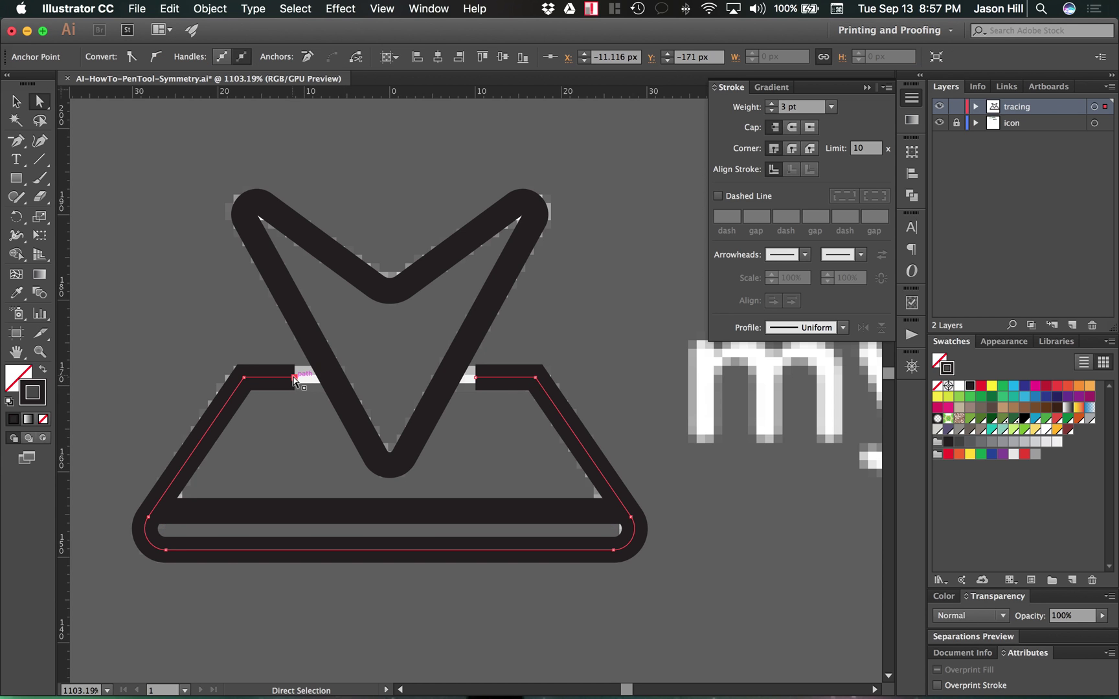
{"action": "left_click_drag", "start_coordinate": [295, 378], "coordinate": [331, 381]}
{"action": "left_click_drag", "start_coordinate": [476, 379], "coordinate": [447, 380]}
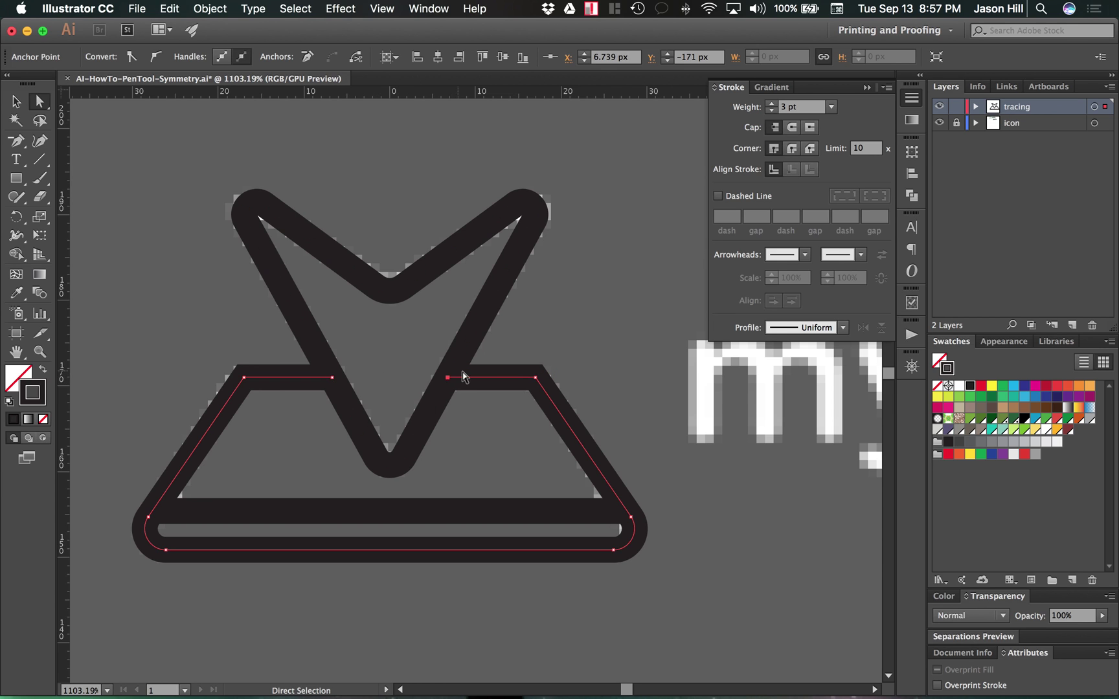
{"action": "left_click", "coordinate": [912, 151]}
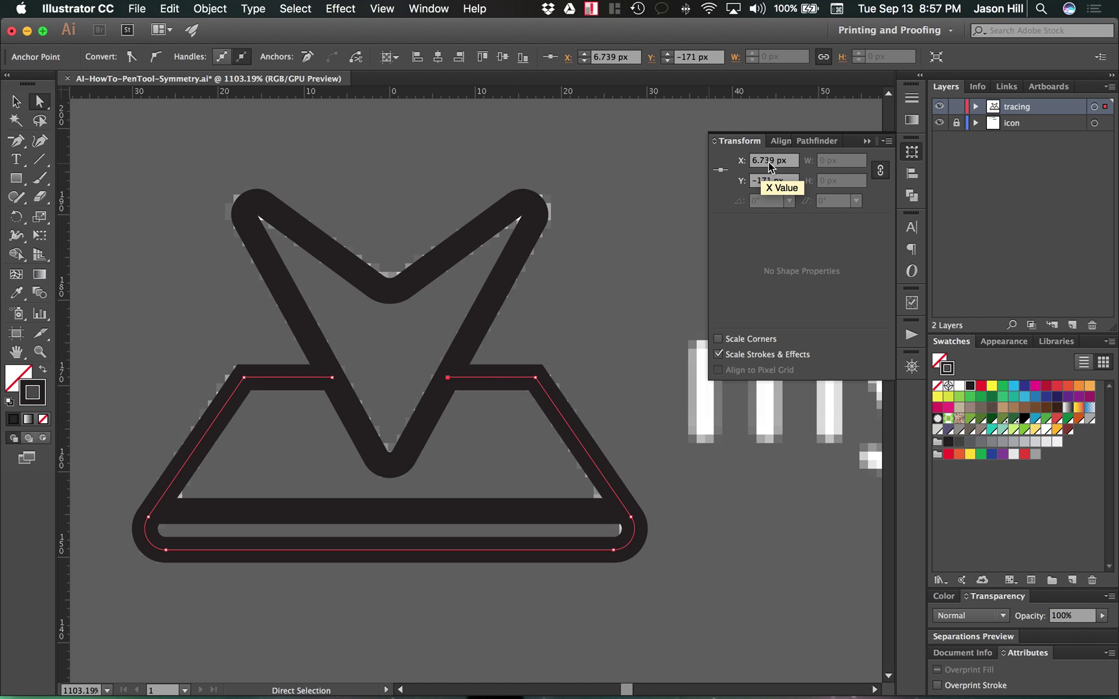
{"action": "mouse_move", "coordinate": [333, 379]}
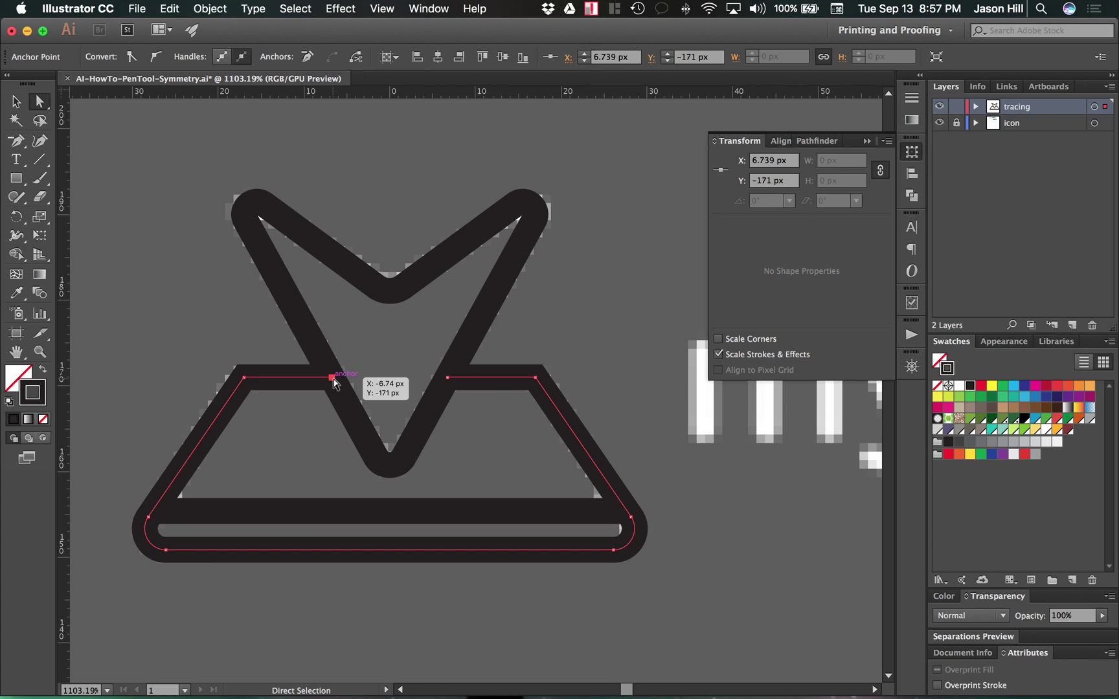
{"action": "left_click", "coordinate": [332, 378]}
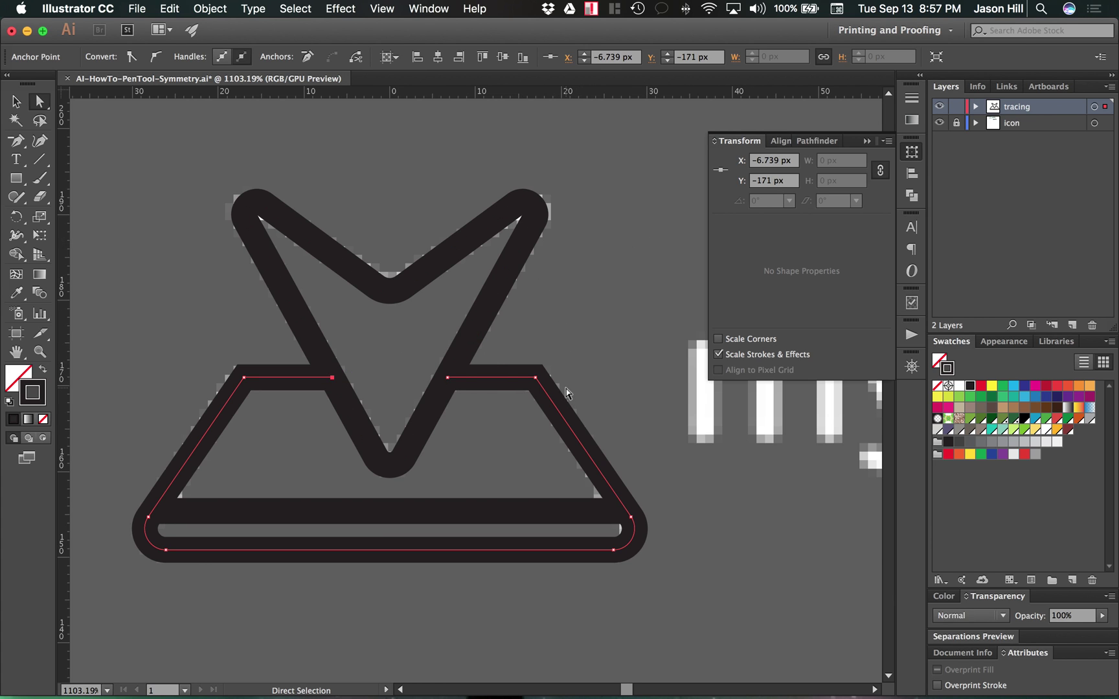
Deselect the paths and hide the icon layer to view the traced artwork alone.
{"action": "left_click", "coordinate": [573, 331]}
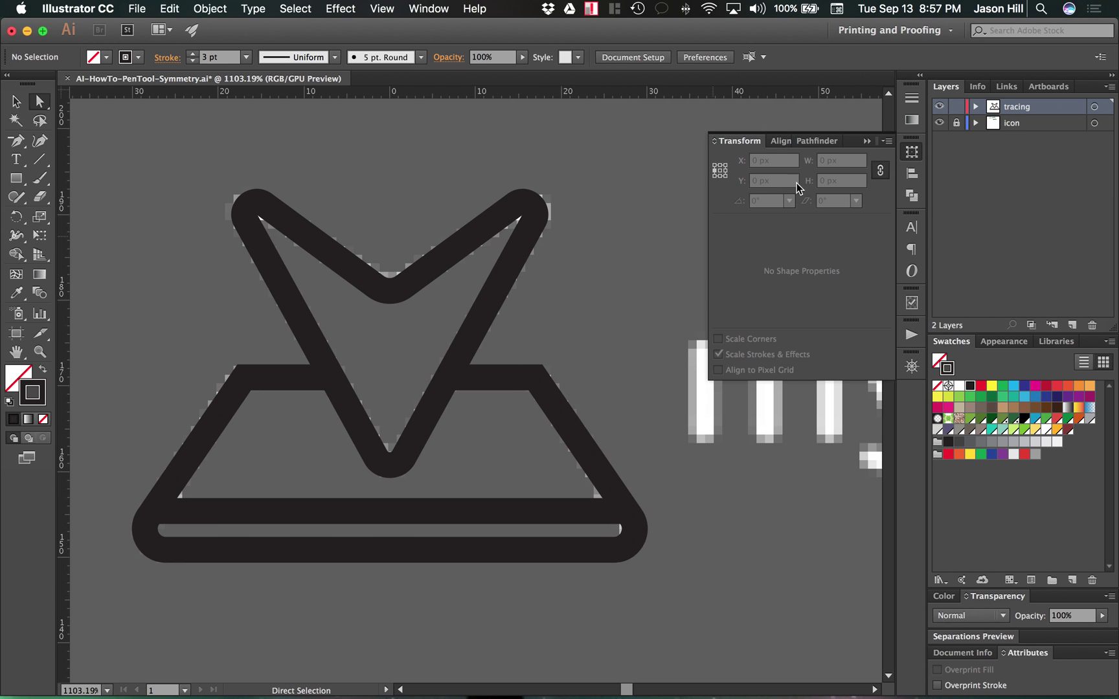
{"action": "left_click", "coordinate": [939, 123]}
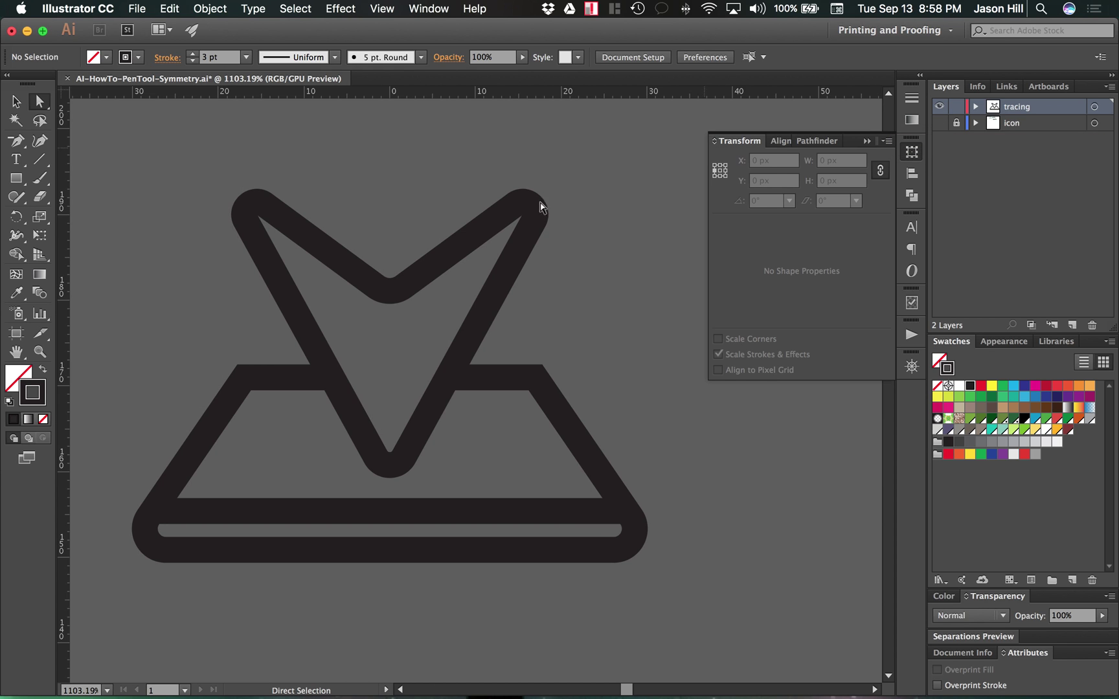
{"action": "scroll", "coordinate": [323, 257], "scroll_direction": "down", "scroll_amount": 3}
Group all the traced paths and scale the group proportionally from its centre to about 118 by 84 px.
{"action": "key", "text": "v"}
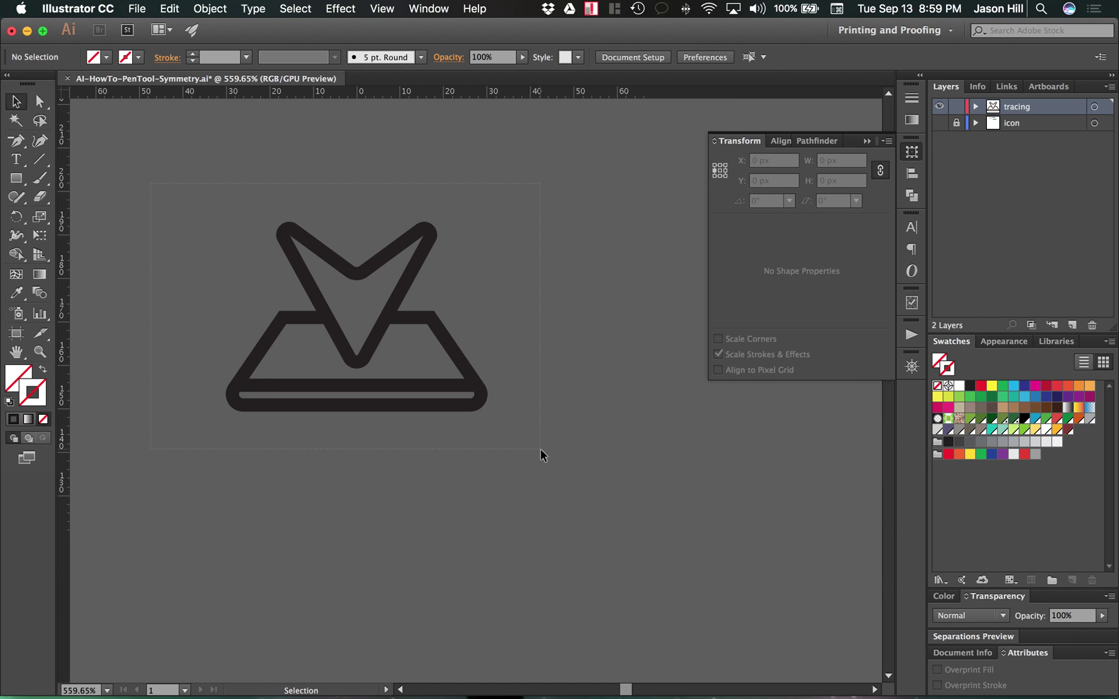
{"action": "key", "text": "super+a"}
{"action": "key", "text": "a"}
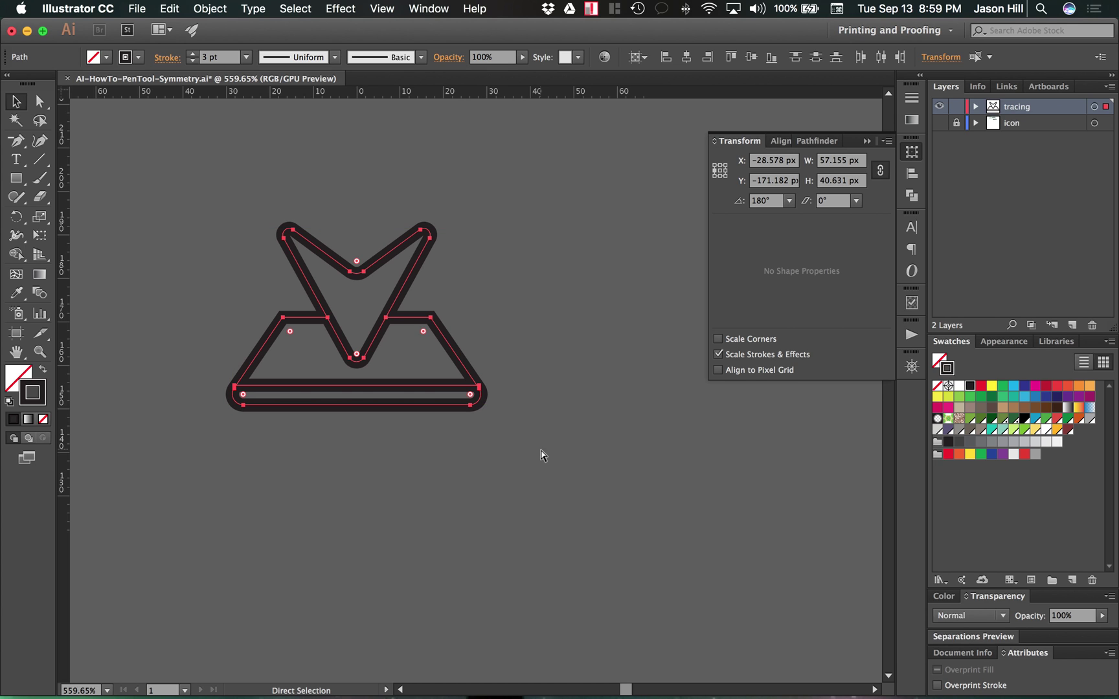
{"action": "key", "text": "v"}
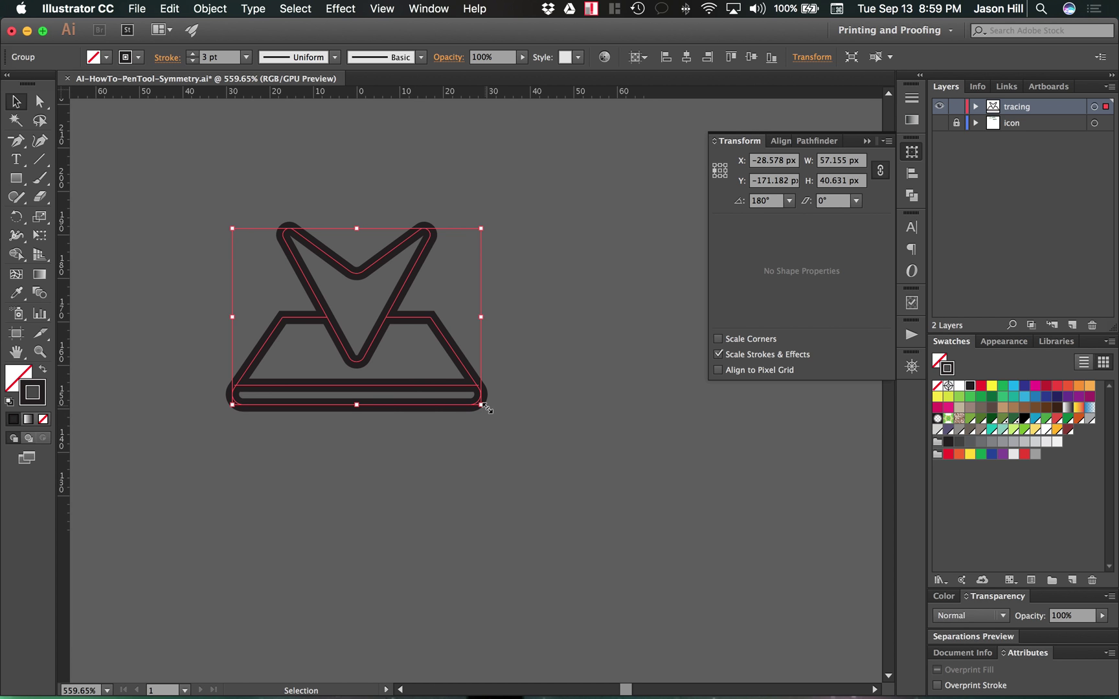
{"action": "mouse_move", "coordinate": [487, 408]}
{"action": "left_mouse_down"}
{"action": "mouse_move", "coordinate": [523, 425]}
{"action": "mouse_move", "coordinate": [618, 534]}
{"action": "left_mouse_up"}
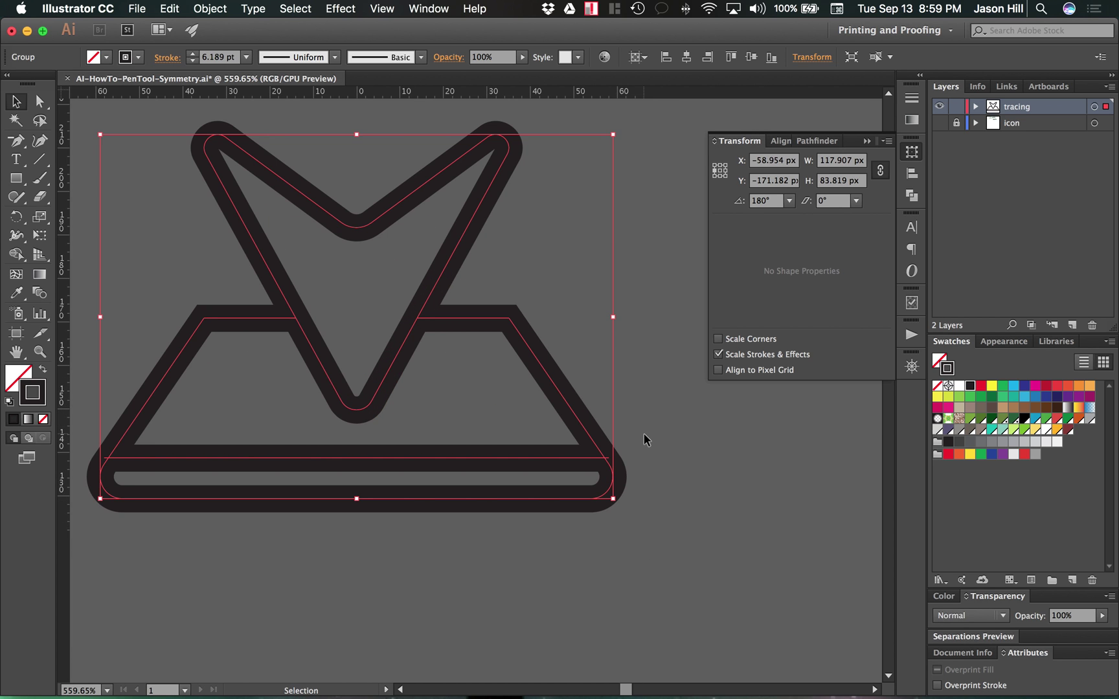
{"action": "scroll", "coordinate": [644, 434], "scroll_direction": "down", "scroll_amount": 5}
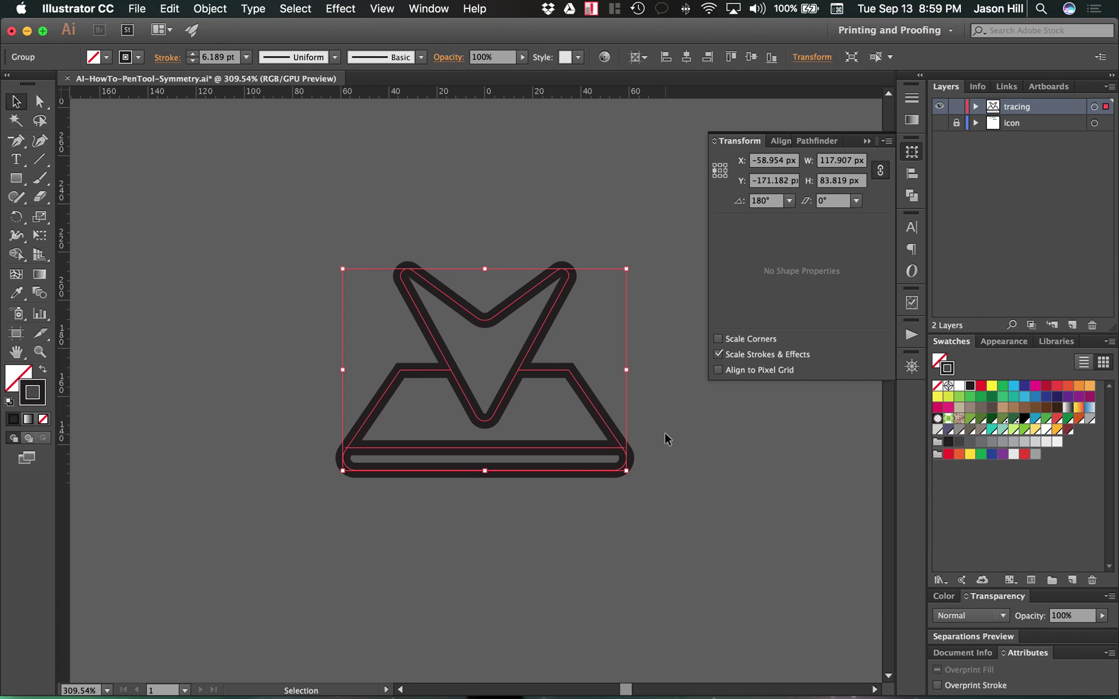